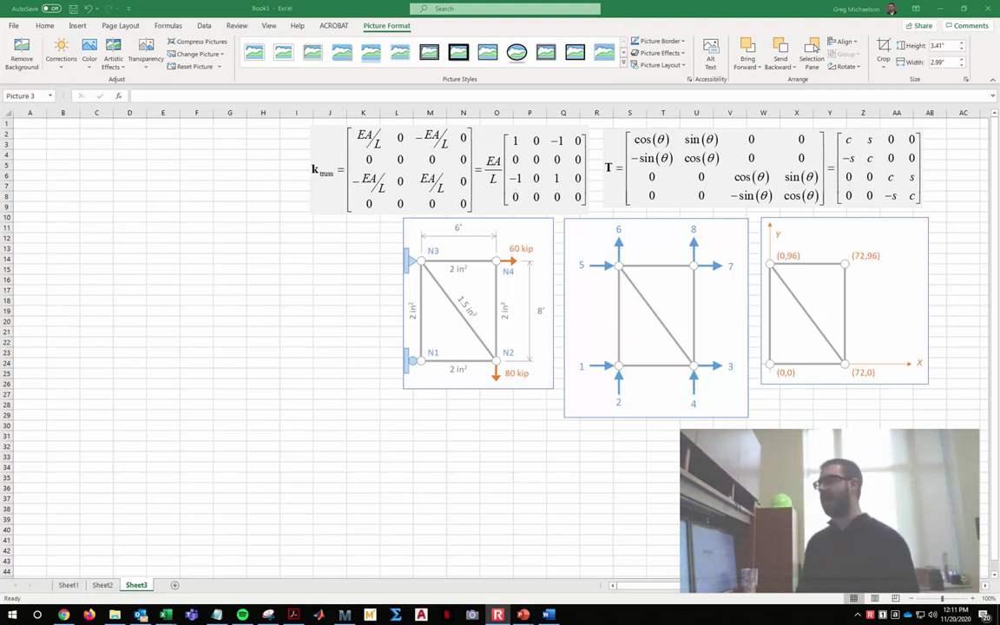
Nudge the truss diagram picture slightly down to line up with the DOF and coordinate diagrams
click(505, 294)
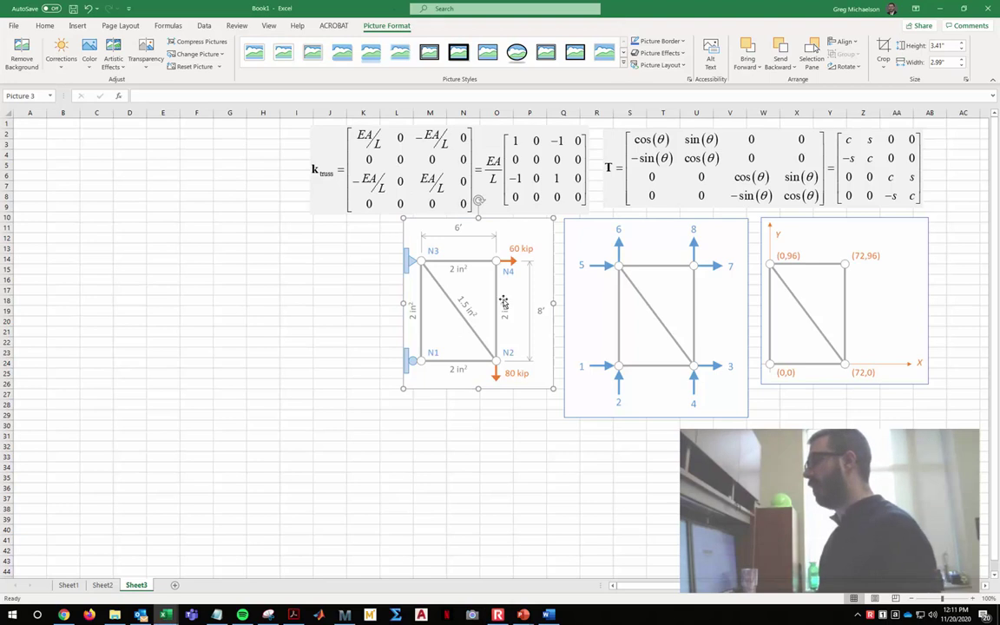
drag(511, 290, 505, 294)
click(807, 403)
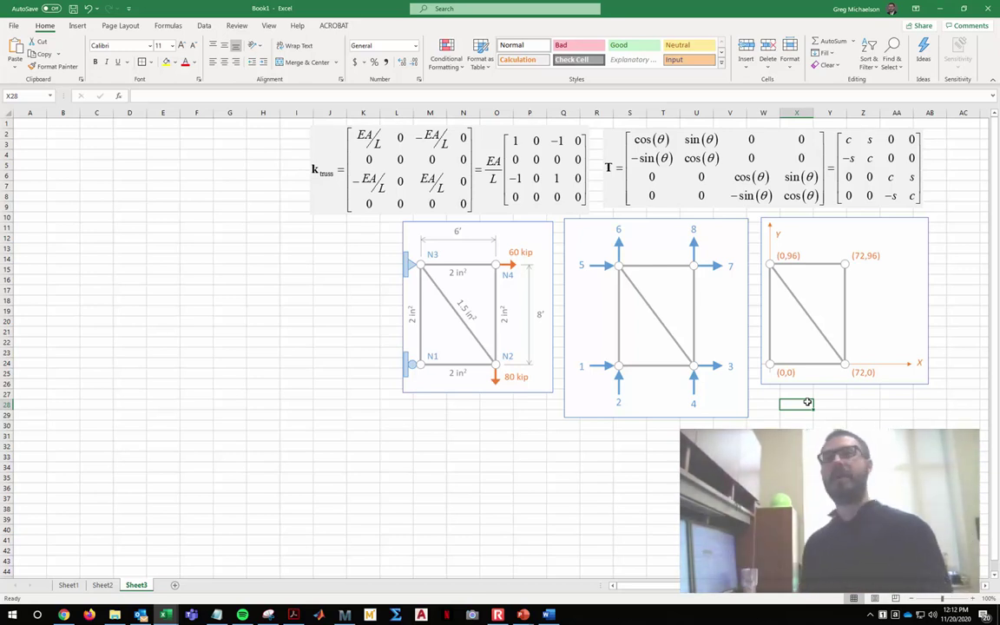
Shift the degree-of-freedom diagram slightly left so it sits evenly between the truss and coordinate diagrams
drag(708, 364, 698, 363)
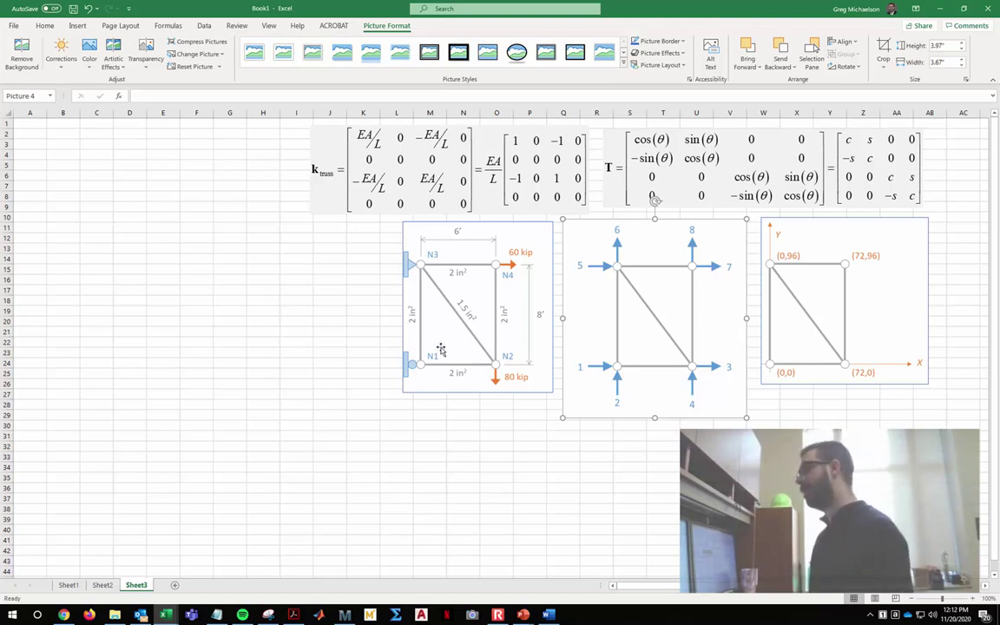
Enter 'Element N2-N3' in B2, then E (ksi) 29000 and A (in2) 1.5 beneath it
click(51, 132)
text(Element)
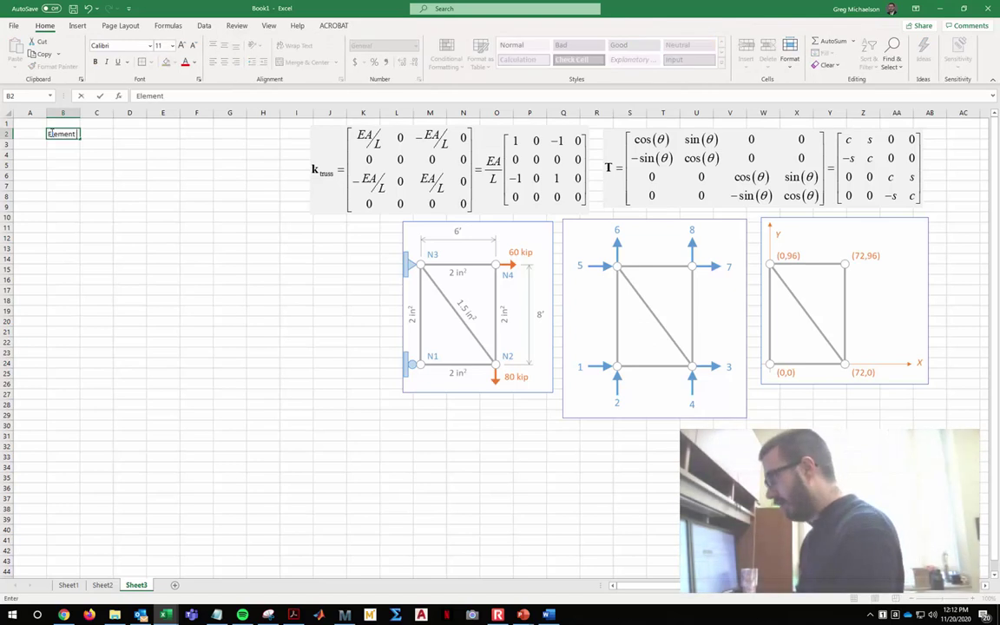
text( N2-N)
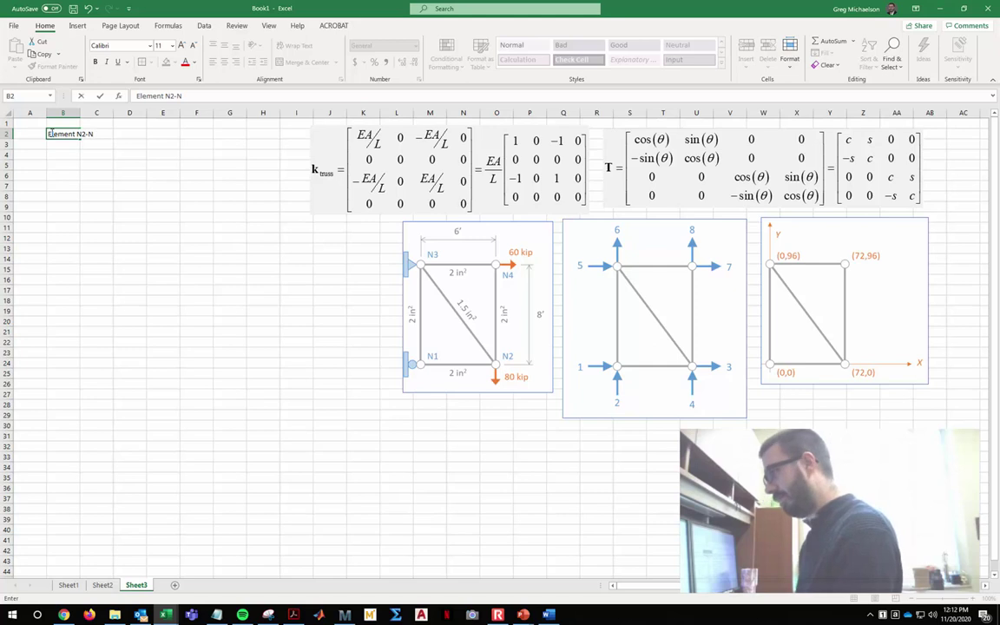
text(3)
key(Return)
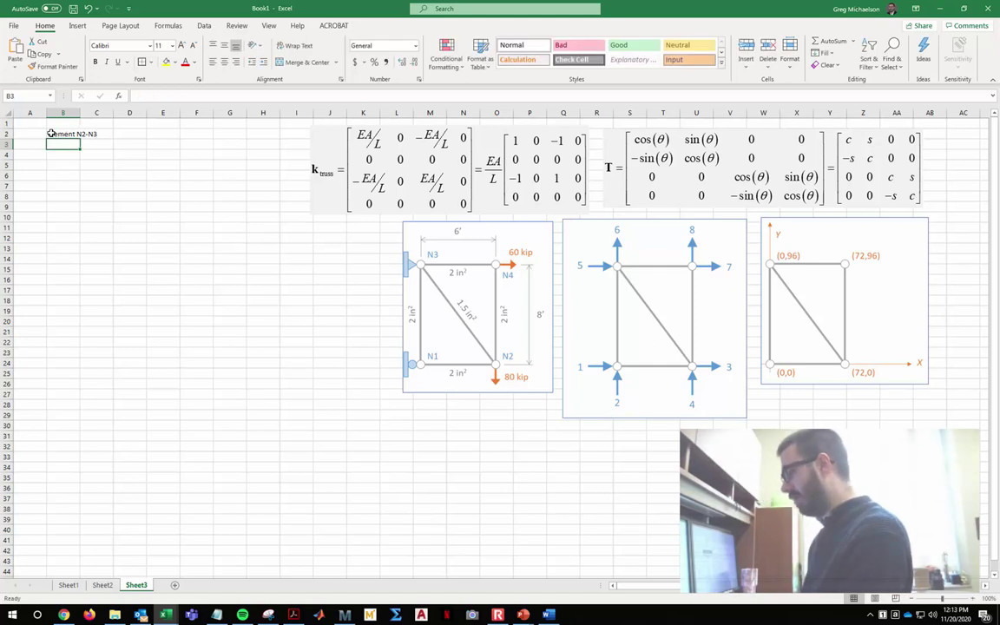
text(E (ksi))
key(Tab)
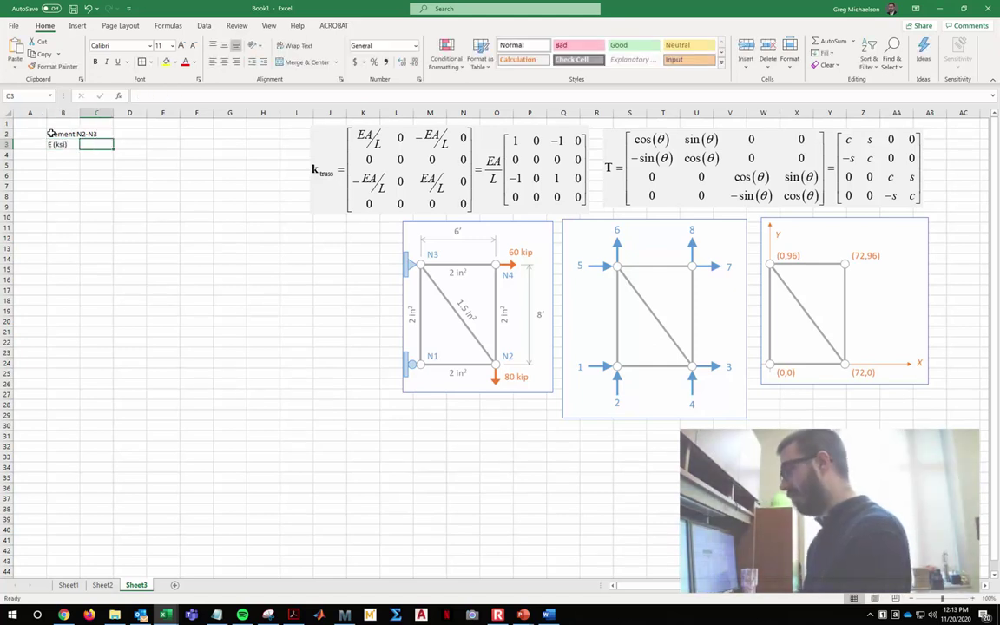
text(29000)
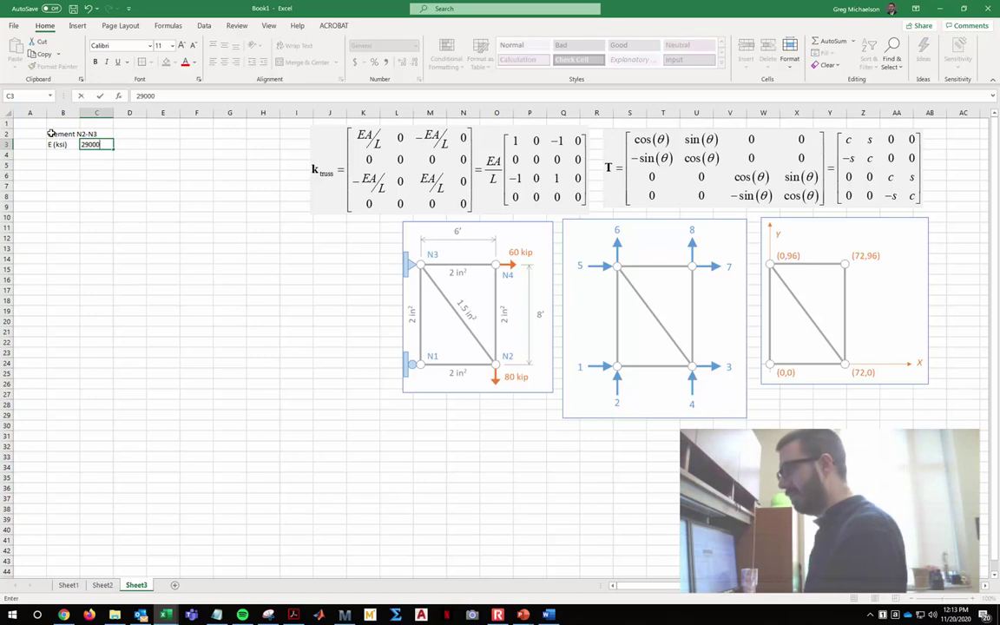
key(Return)
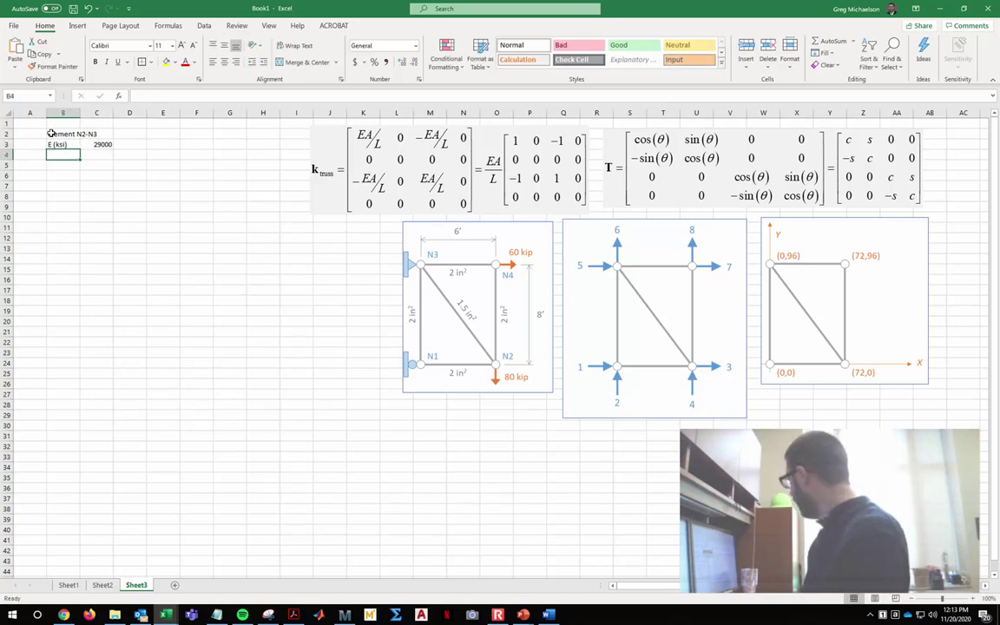
text(A (in2))
key(Tab)
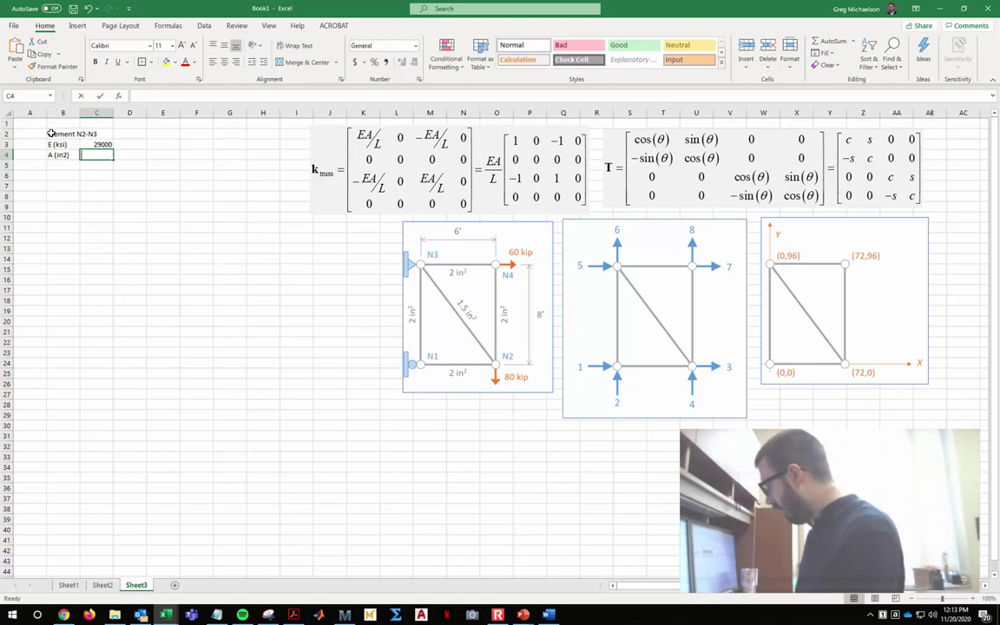
text(1.5)
key(Return)
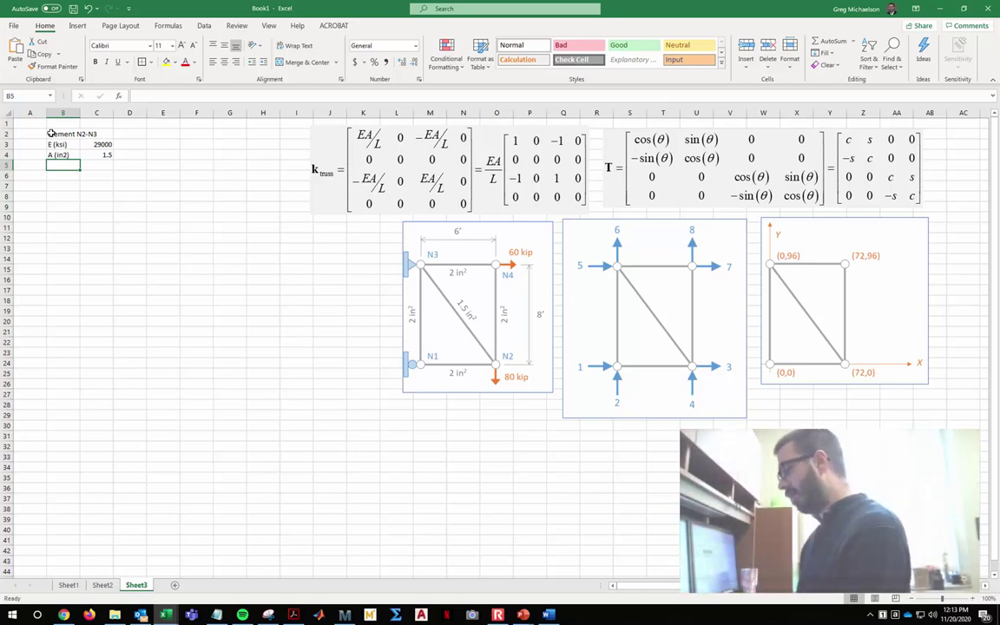
Type the Joint, x, y headers in B6:D6 and joint names N2 and N3 below
click(92, 177)
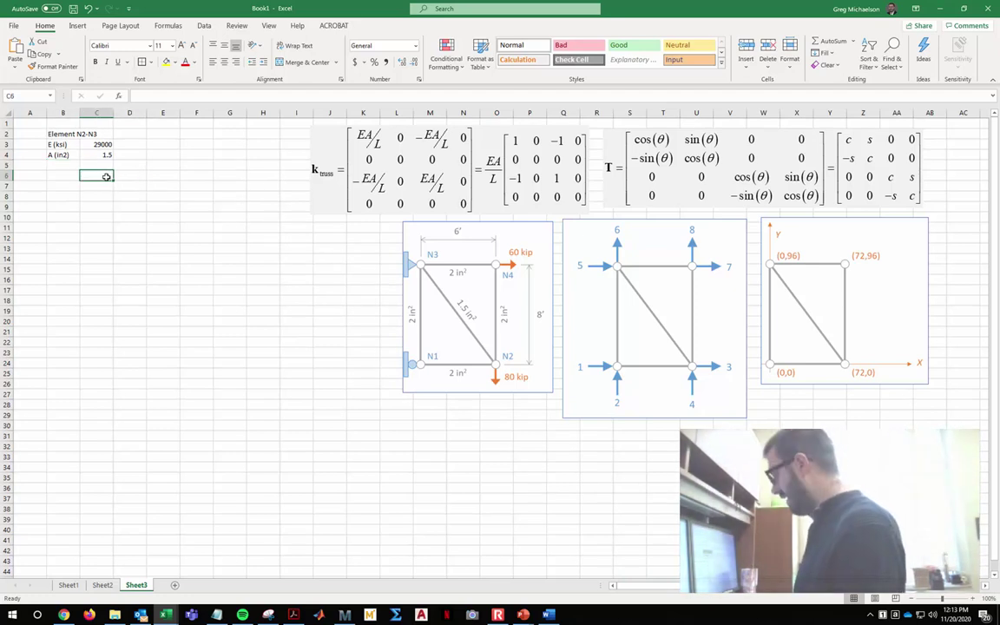
text(x)
key(Right)
text(y)
key(Return)
key(Up)
key(Left)
key(Left)
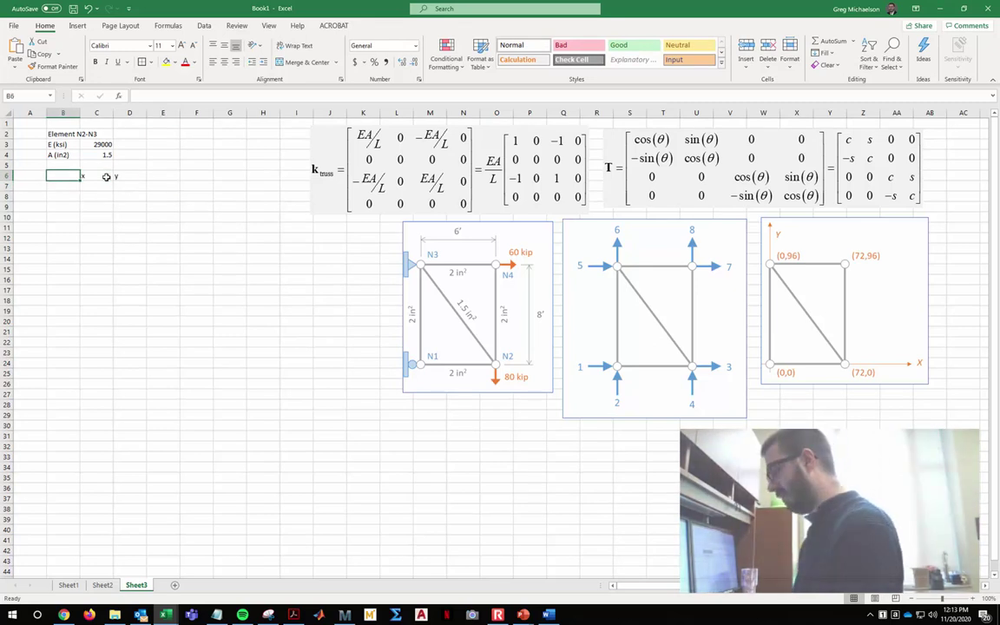
text(Joint)
key(Return)
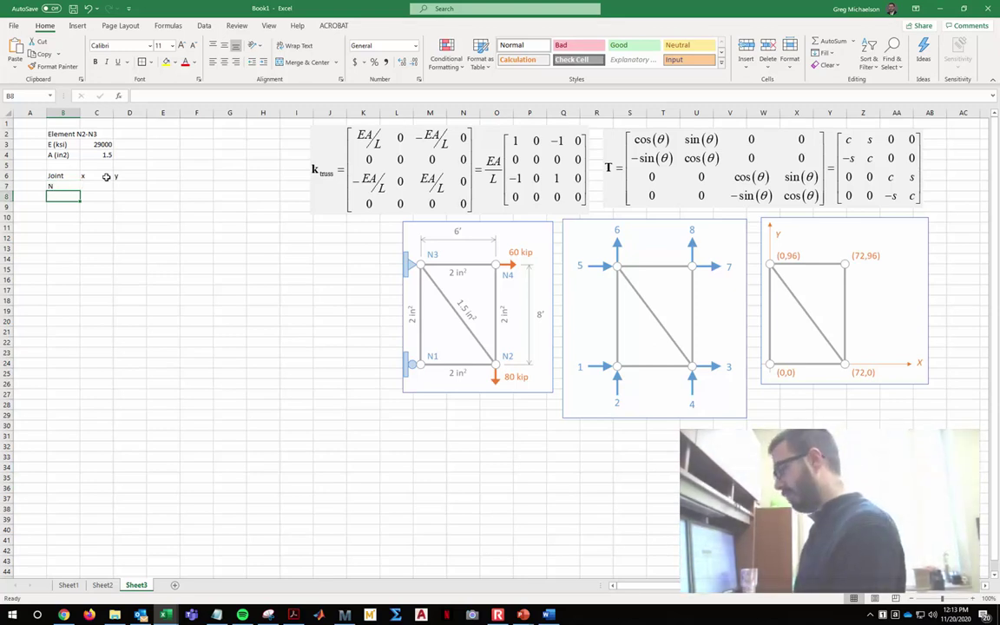
text(N2)
key(Return)
text(N3)
key(Return)
Enter coordinates x 72, y 0 for N2 and x 0, y 96 for N3
click(102, 185)
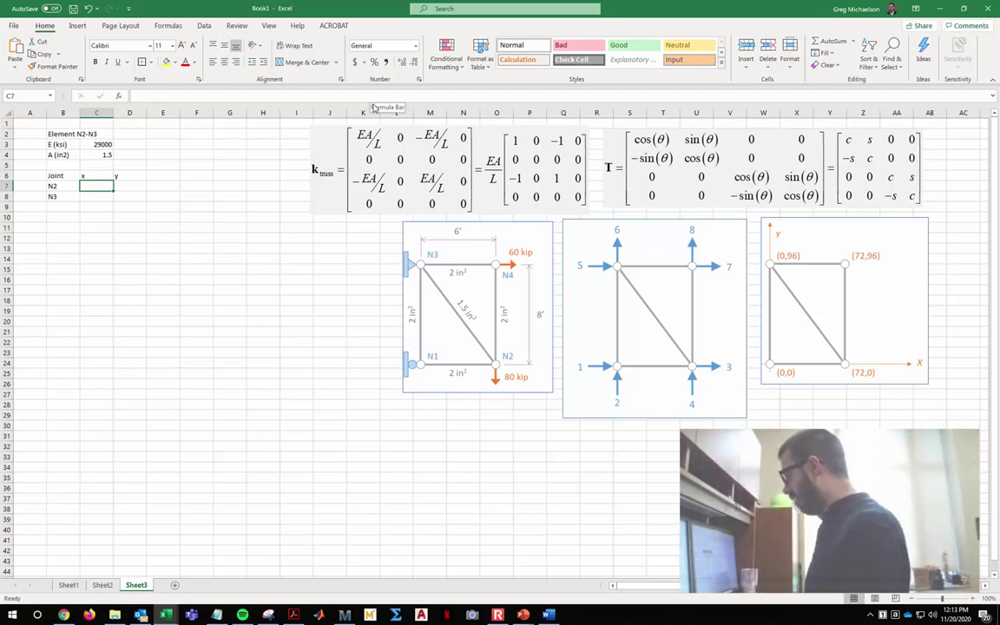
text(72)
key(Tab)
text(0)
key(Return)
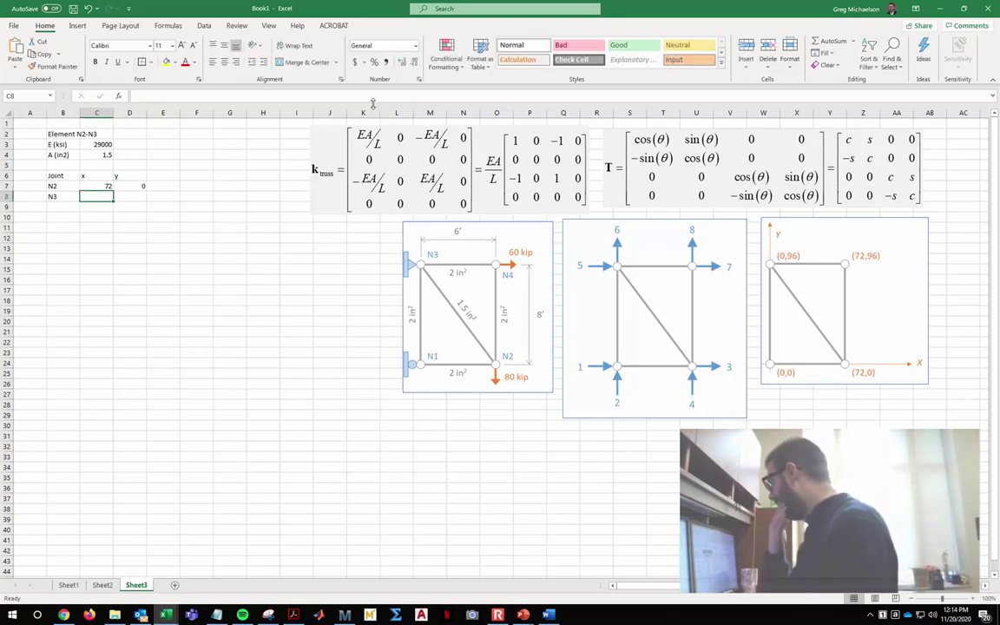
text(0)
key(Tab)
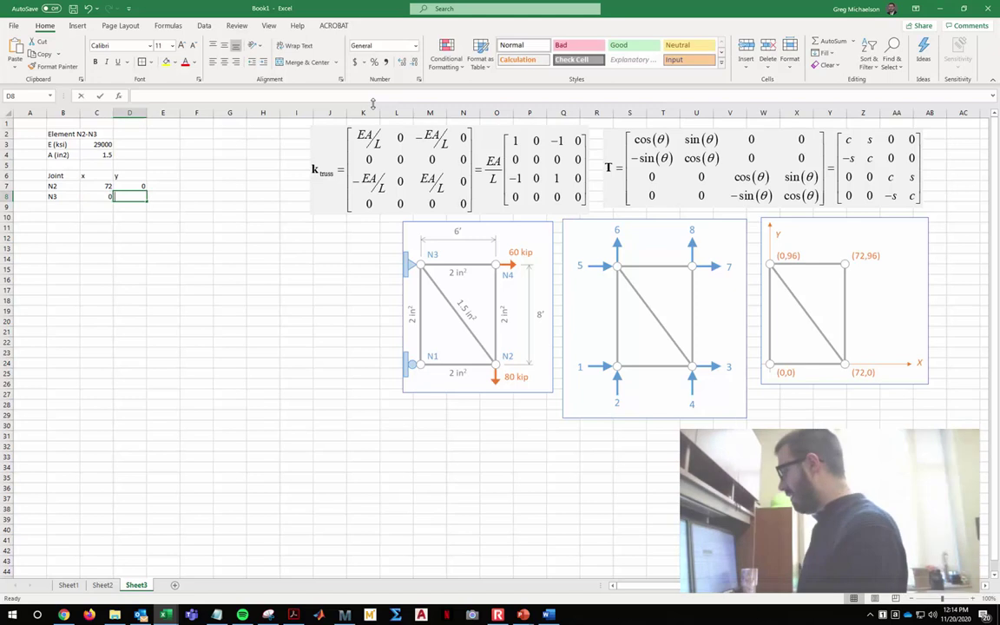
text(96)
key(Return)
key(Left)
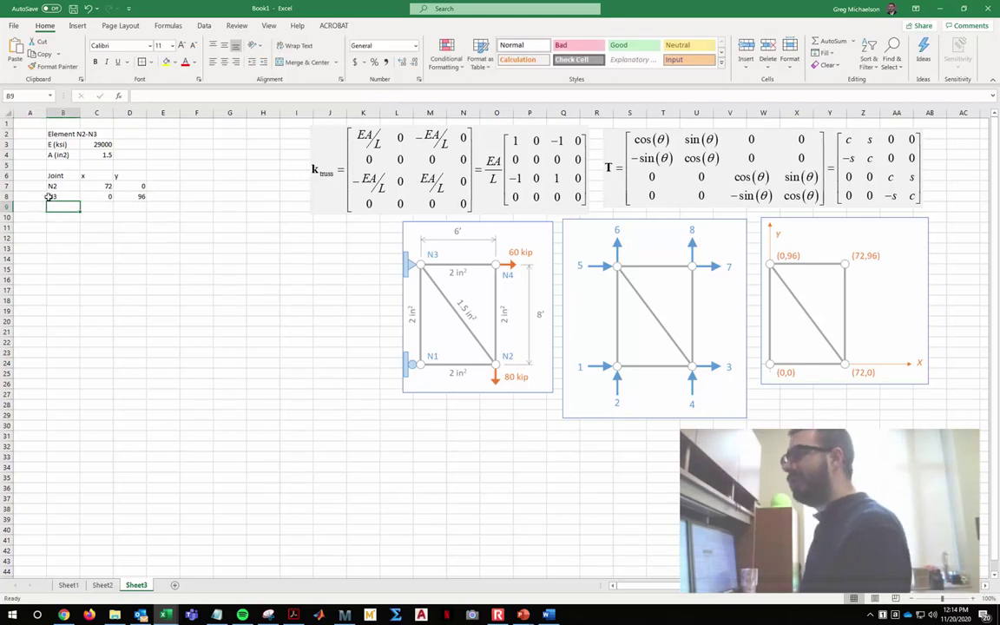
Move the joint table to E3:G5 and apply All Borders to every cell
drag(56, 186, 241, 162)
click(151, 63)
click(167, 165)
click(193, 215)
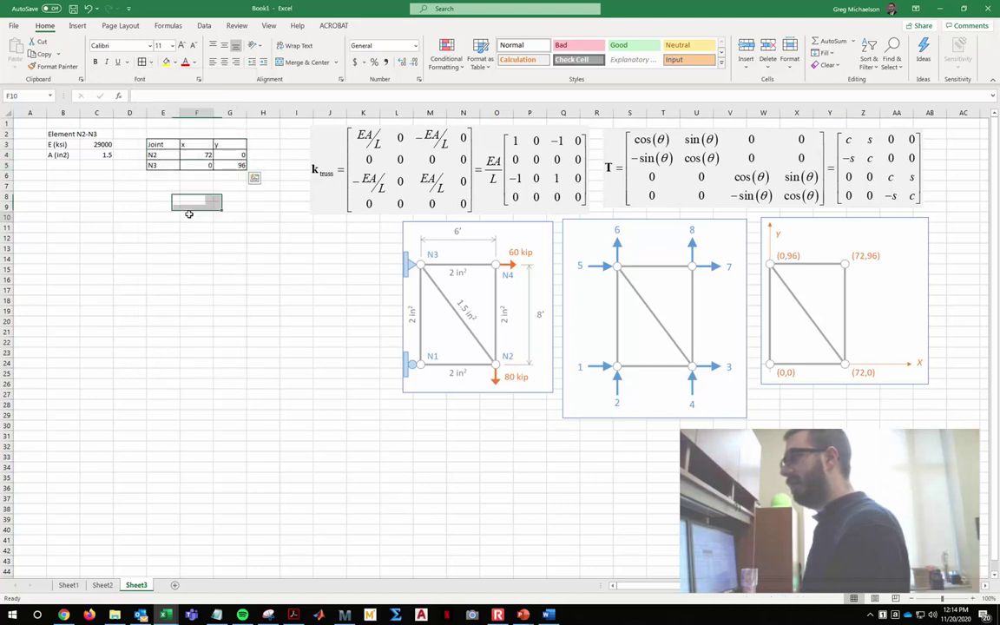
click(66, 161)
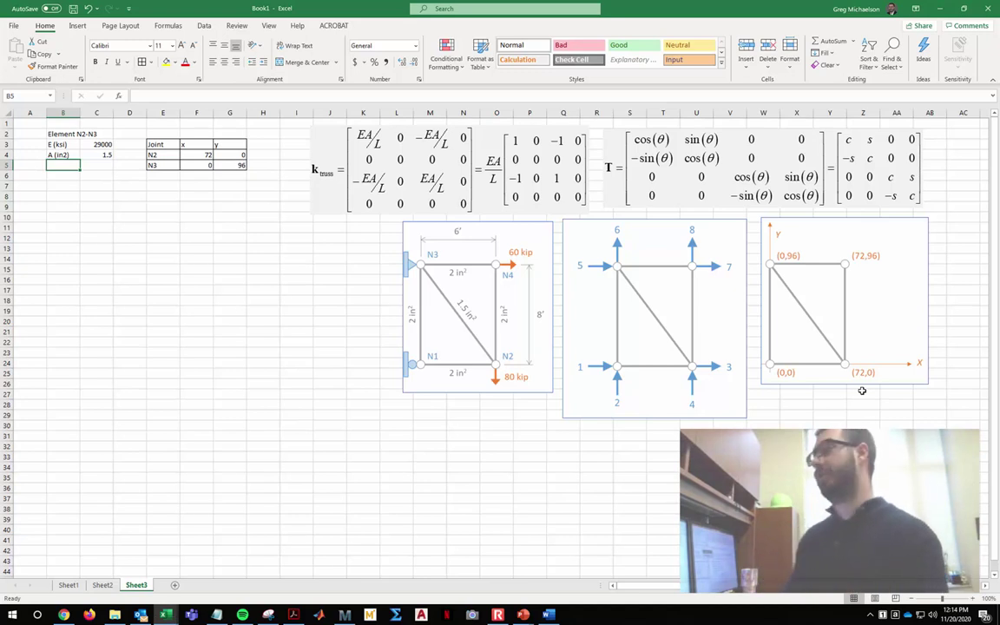
Add the labels Δx (in) in B5 and Δy (in) in B6 using the Δ symbol
click(77, 27)
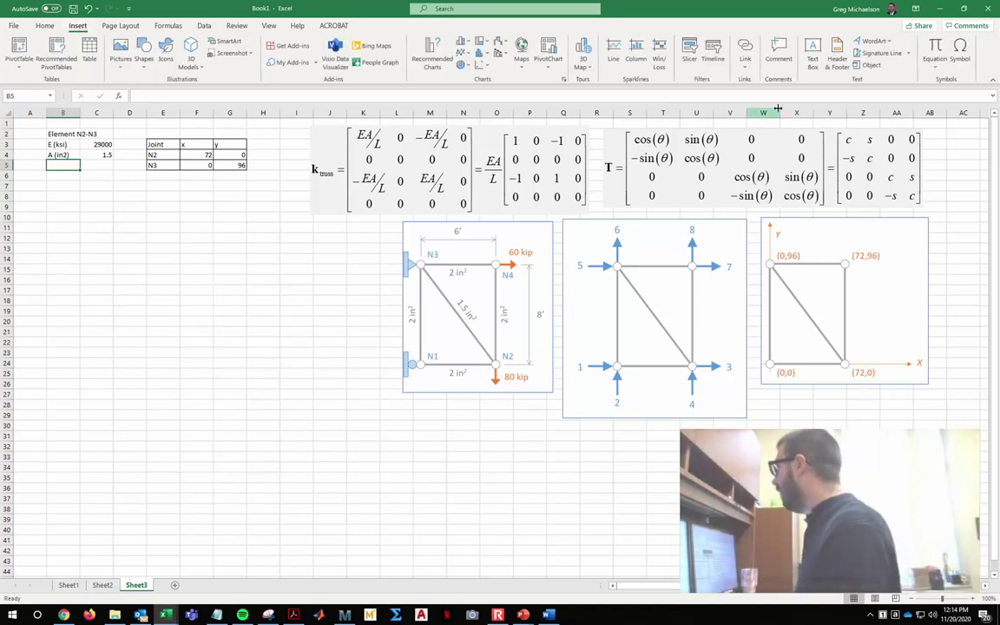
click(956, 54)
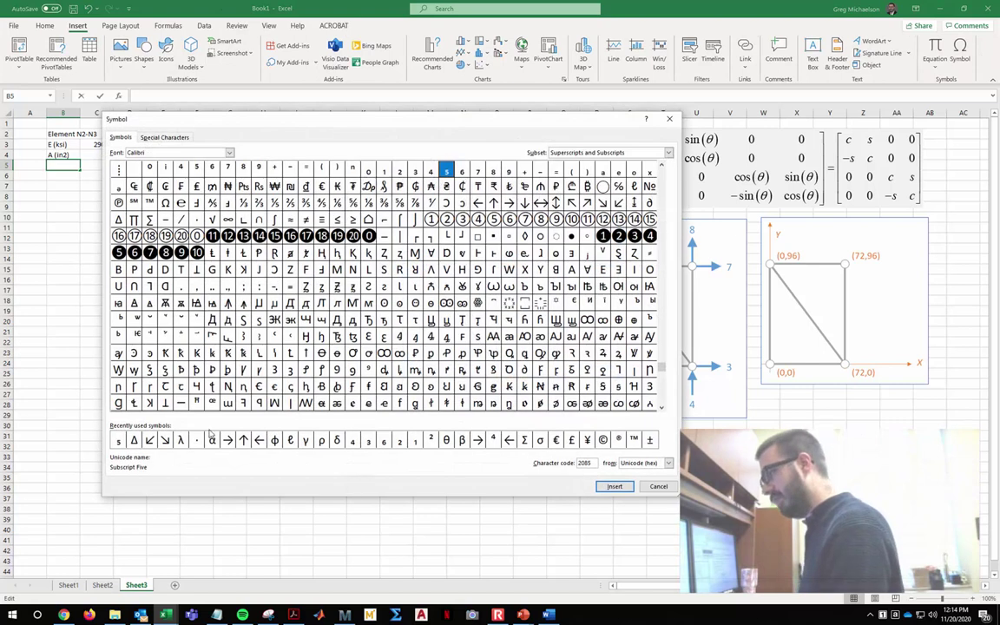
click(134, 440)
click(614, 486)
click(659, 486)
text(x (in))
key(Return)
key(Up)
key(ctrl+c)
key(Down)
key(ctrl+v)
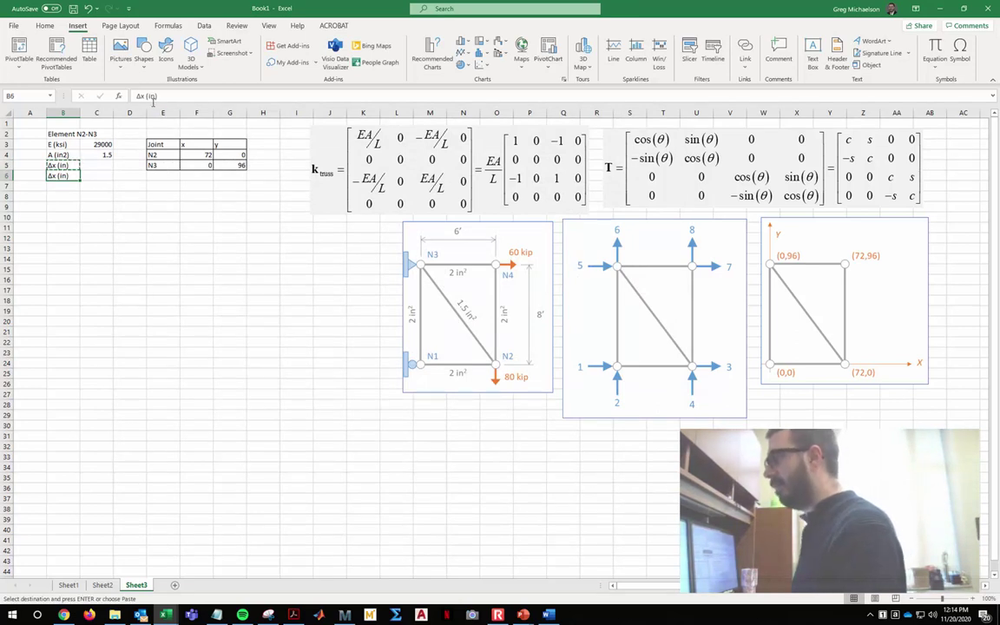
click(139, 96)
key(Delete)
text(y)
key(Return)
Enter =F5-F4 in C5 giving -72 and =G5-G4 in C6 giving 96
key(Up)
key(Right)
key(Up)
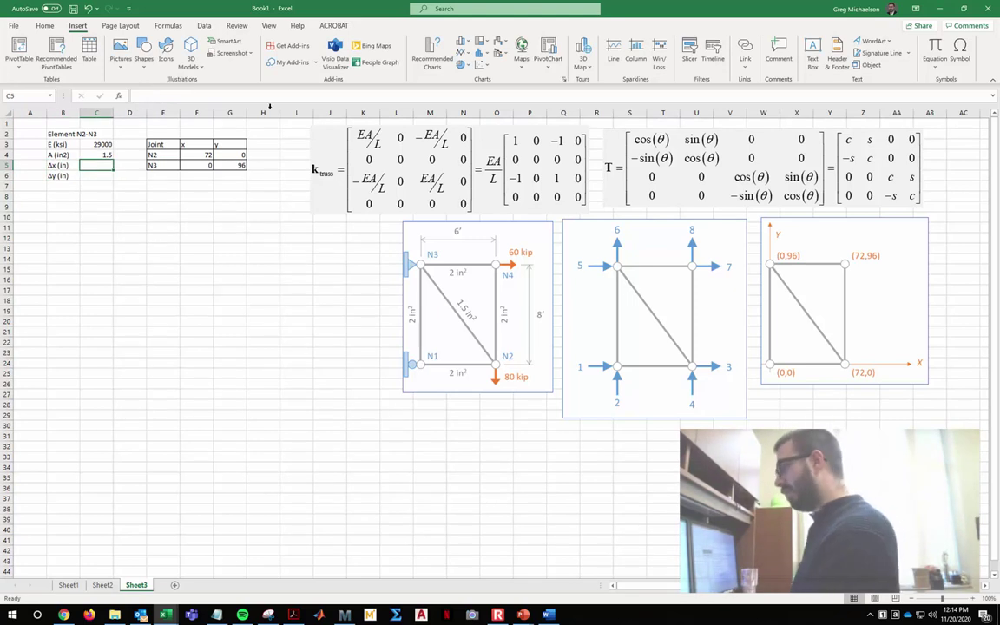
text(=)
click(205, 166)
text(-)
click(195, 156)
key(Return)
text(=)
click(221, 164)
text(-)
click(228, 152)
key(Return)
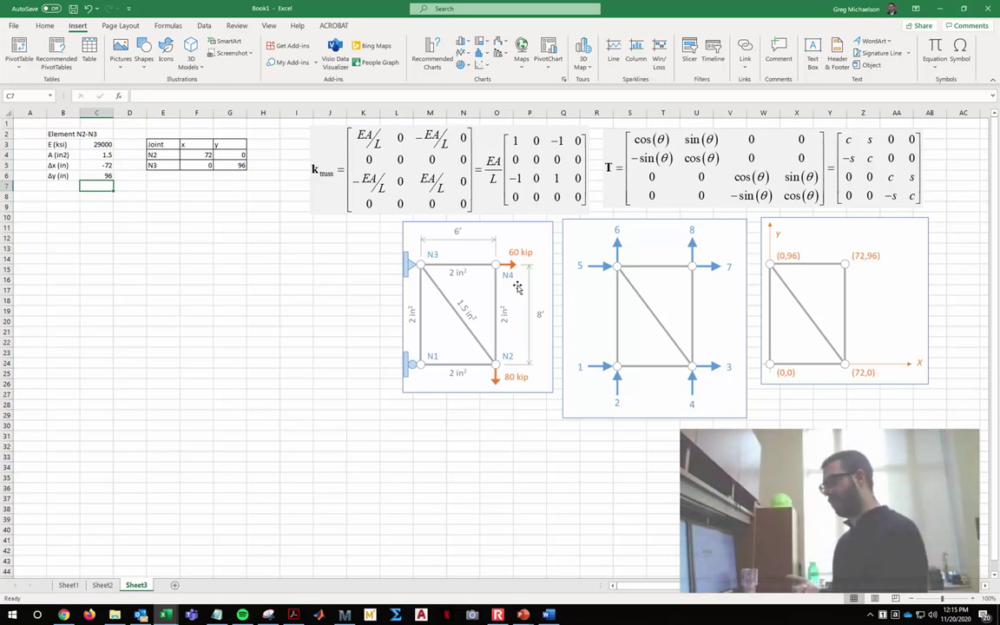
Label B7 'L (in)' and enter =SQRT(C5^2+C6^2) in C7, giving 120
key(Left)
text(L (in))
key(Tab)
text(=sqrt()
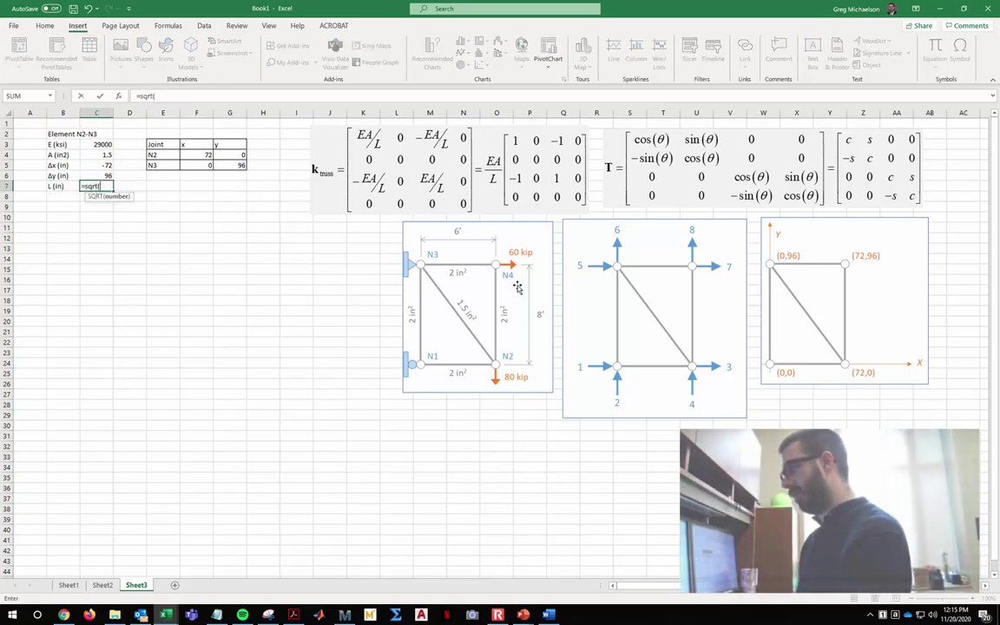
key(Up)
key(Up)
text(^2+)
key(Up)
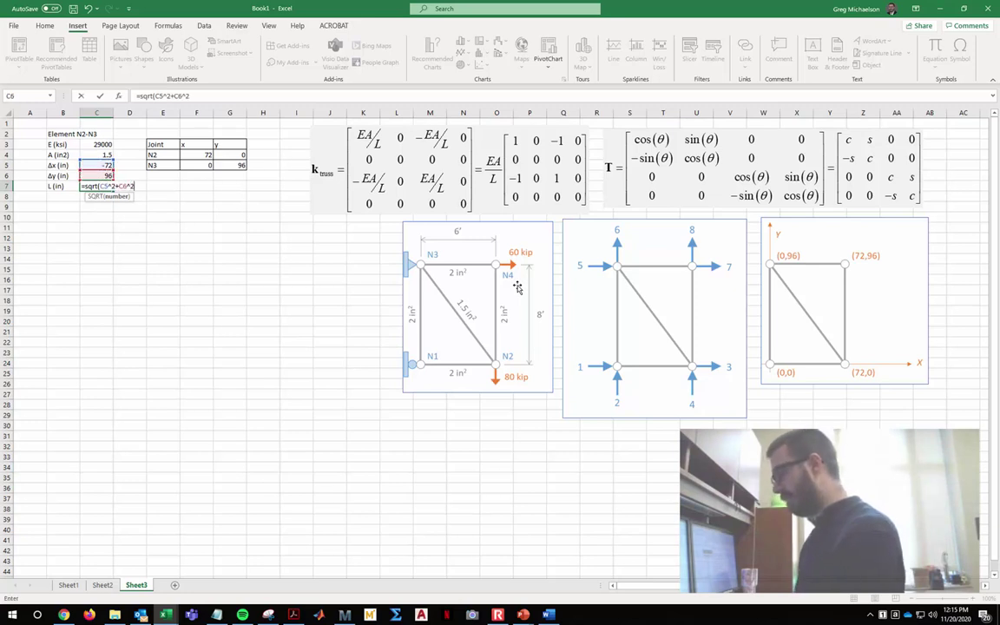
key(Return)
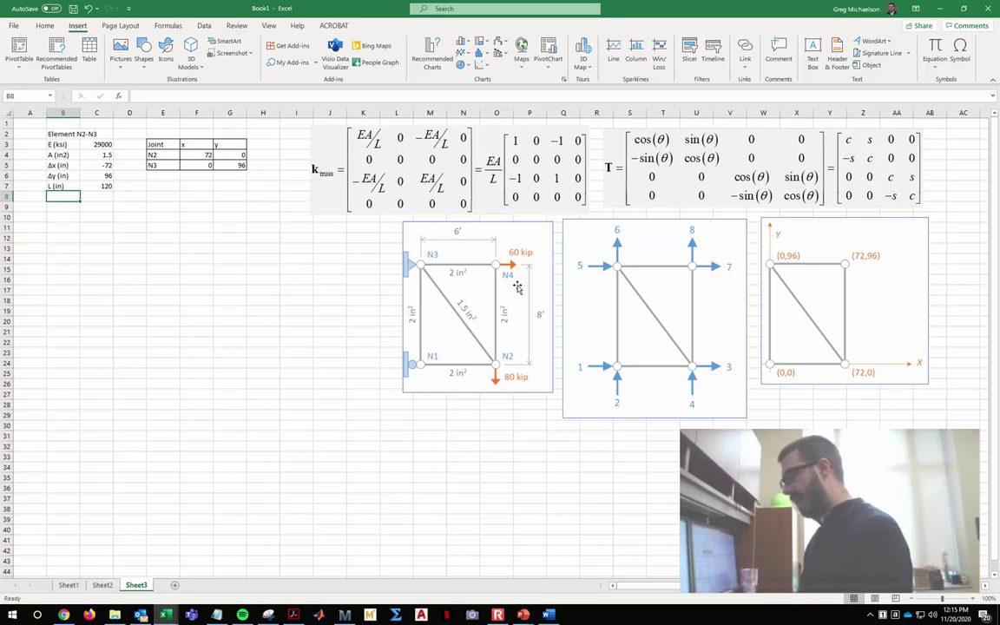
Create the cos(θ) and sin(θ) labels in B8 and B9 using the θ symbol
text(cos)
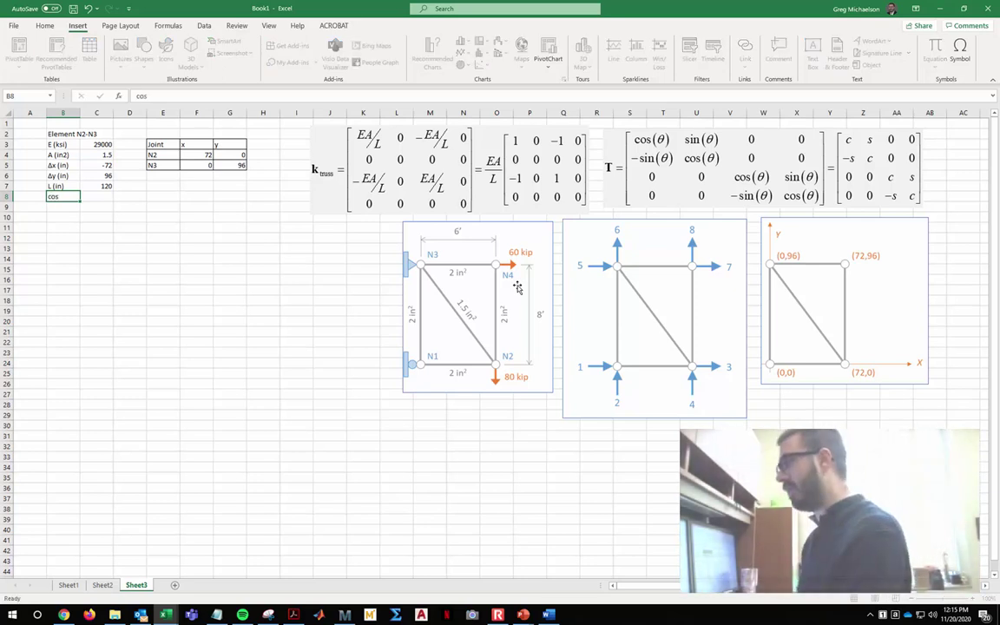
key(Return)
text(sin)
key(Up)
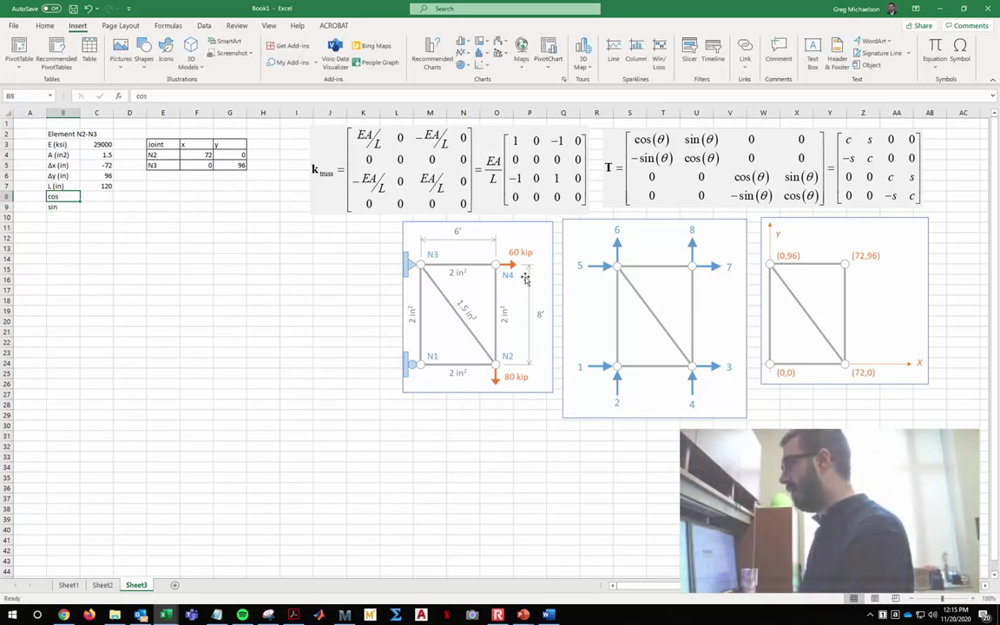
click(959, 54)
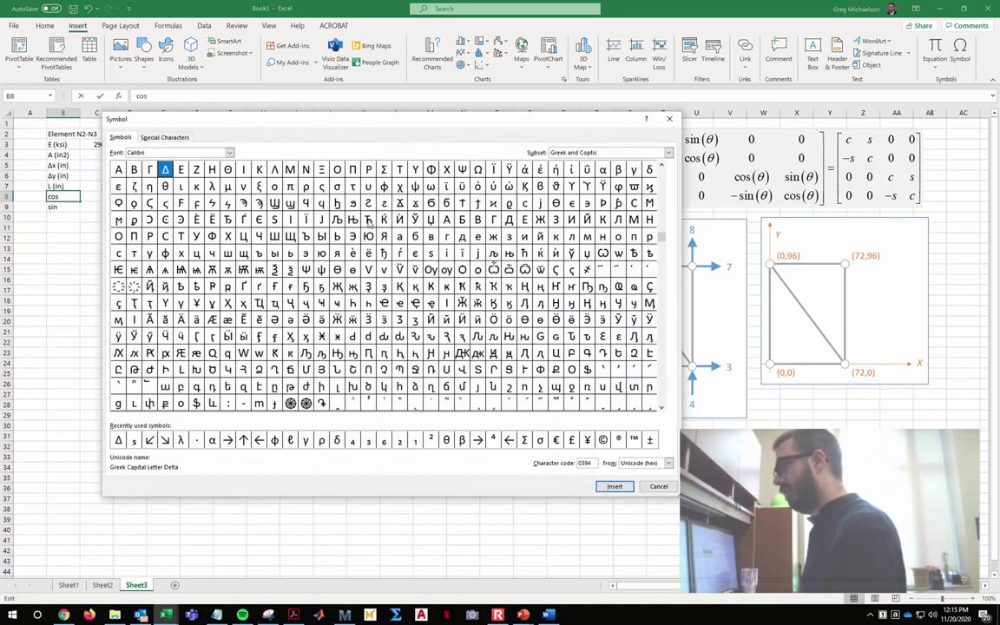
click(446, 440)
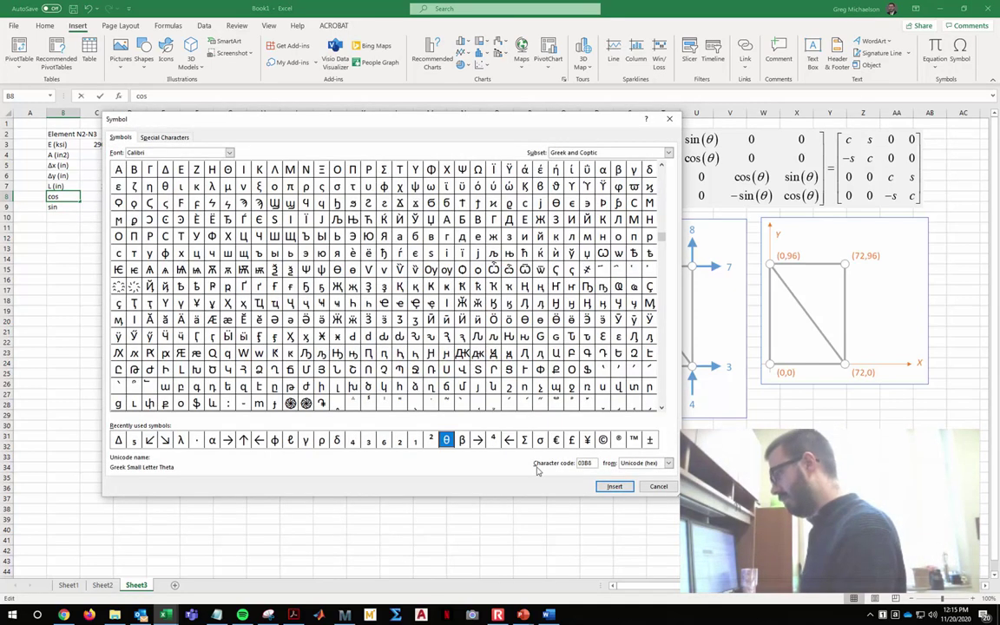
click(613, 486)
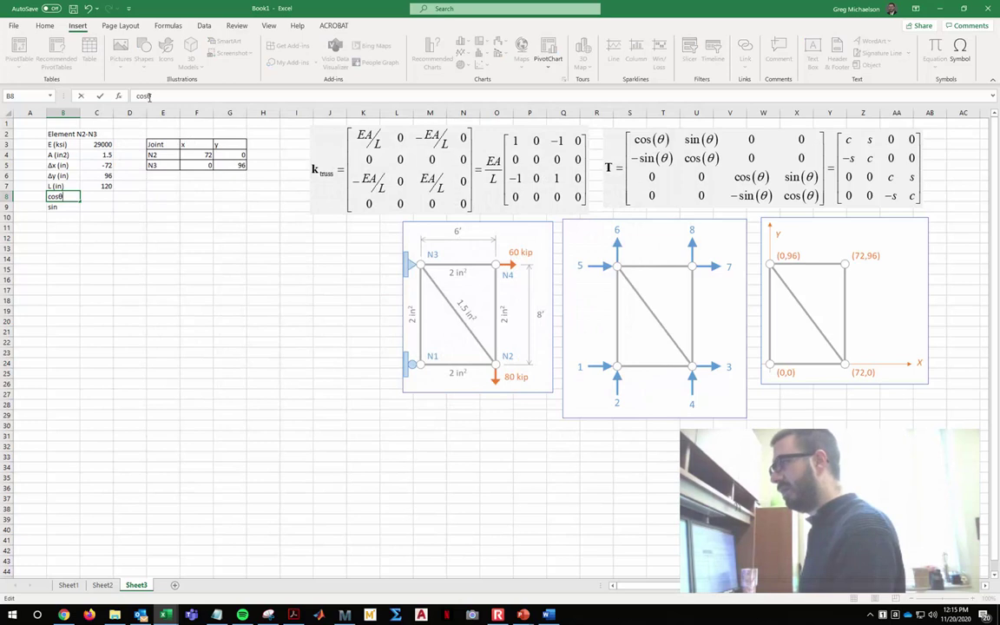
text())
key(Return)
key(Up)
key(ctrl+c)
key(Down)
key(ctrl+v)
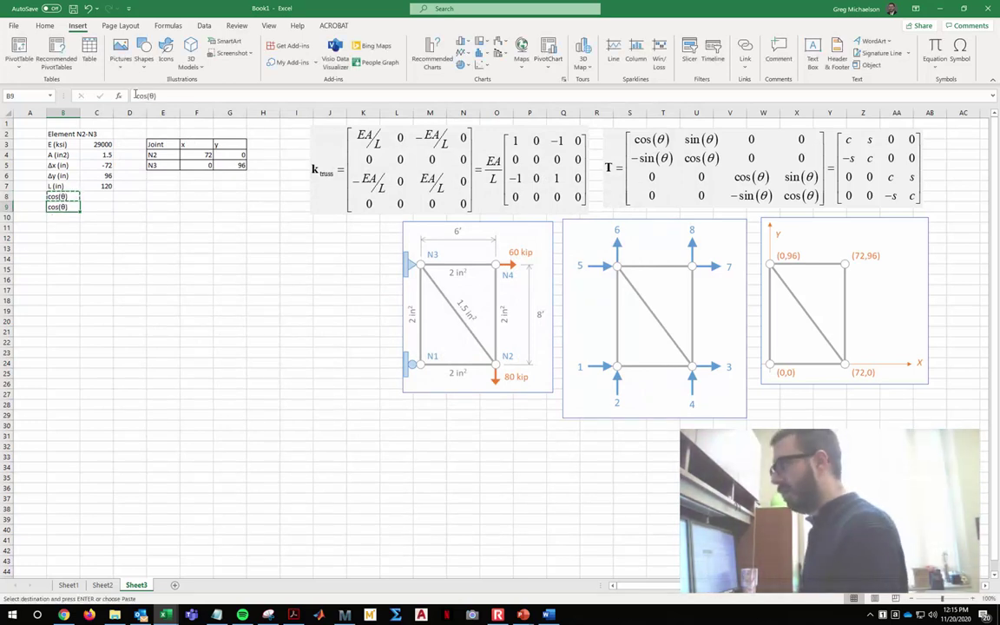
double_click(141, 95)
text(sin)
key(Return)
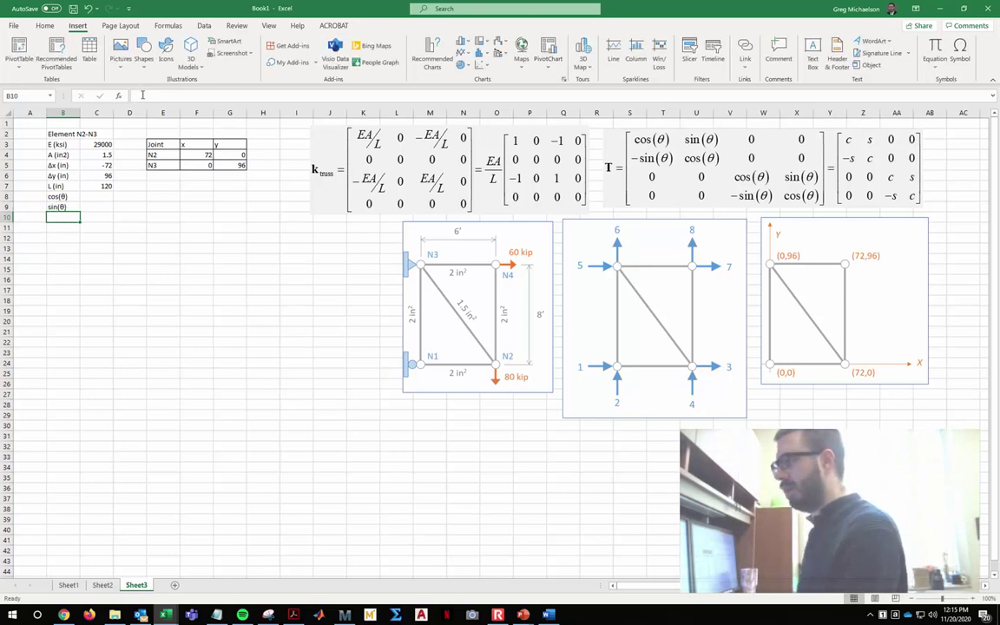
key(Up)
key(Up)
key(Right)
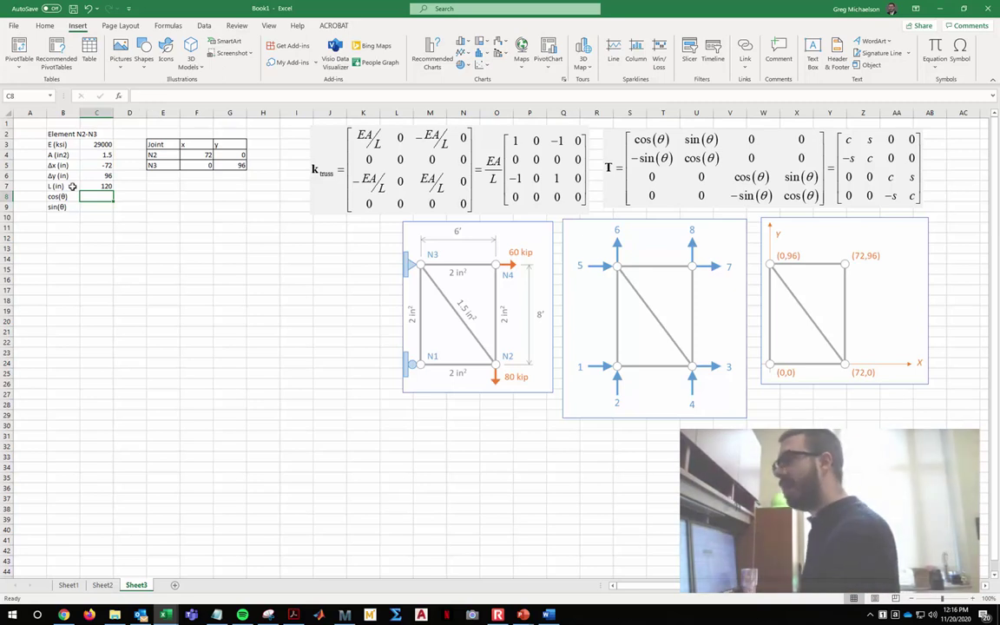
Enter =C5/C7 for cos(θ) giving -0.6 and =C6/C7 for sin(θ) giving 0.8
text(=)
click(100, 165)
text(/)
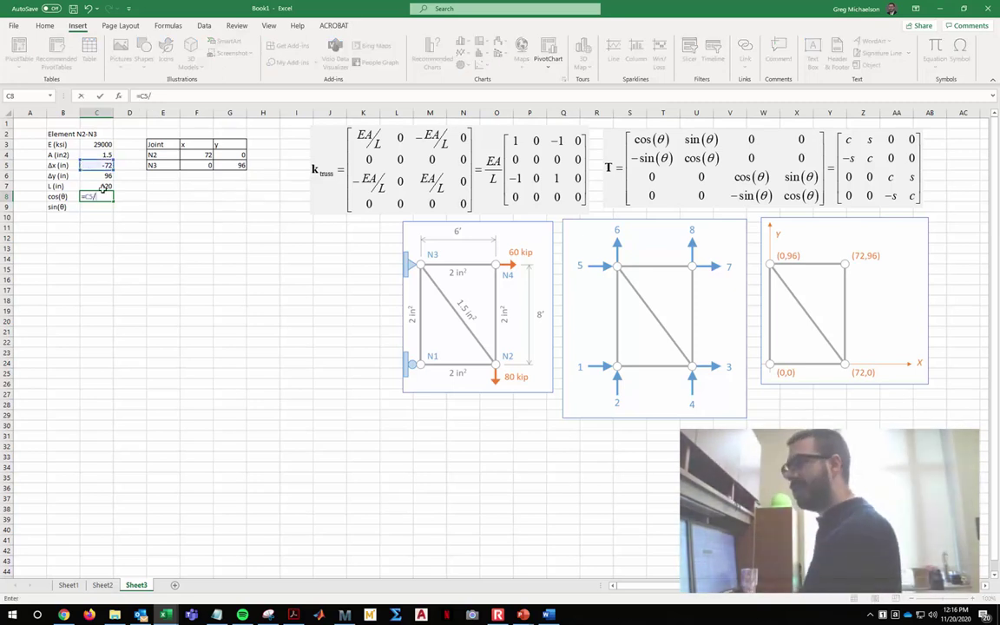
click(102, 187)
key(Return)
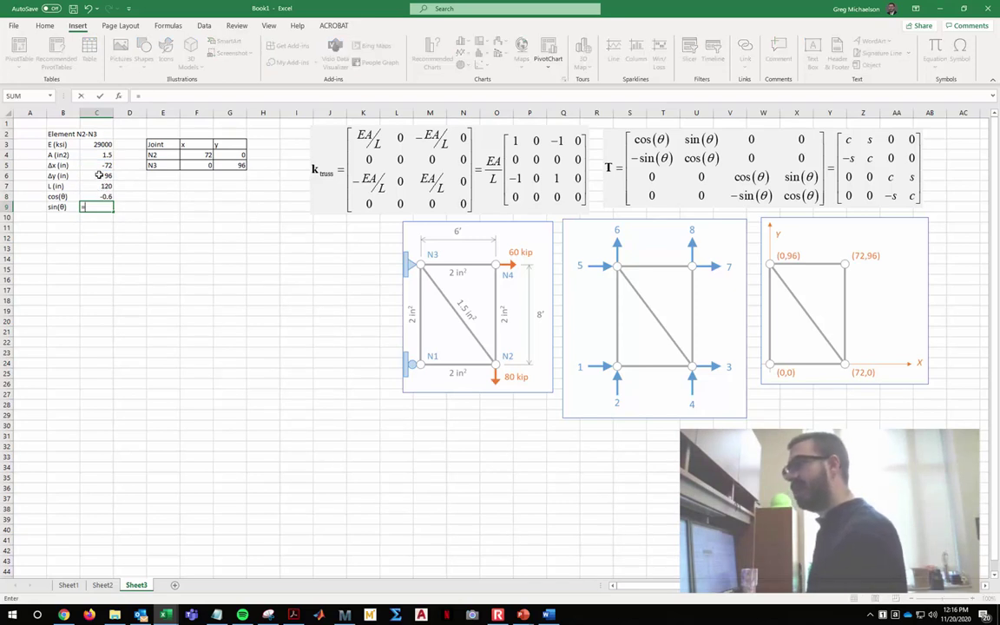
click(100, 175)
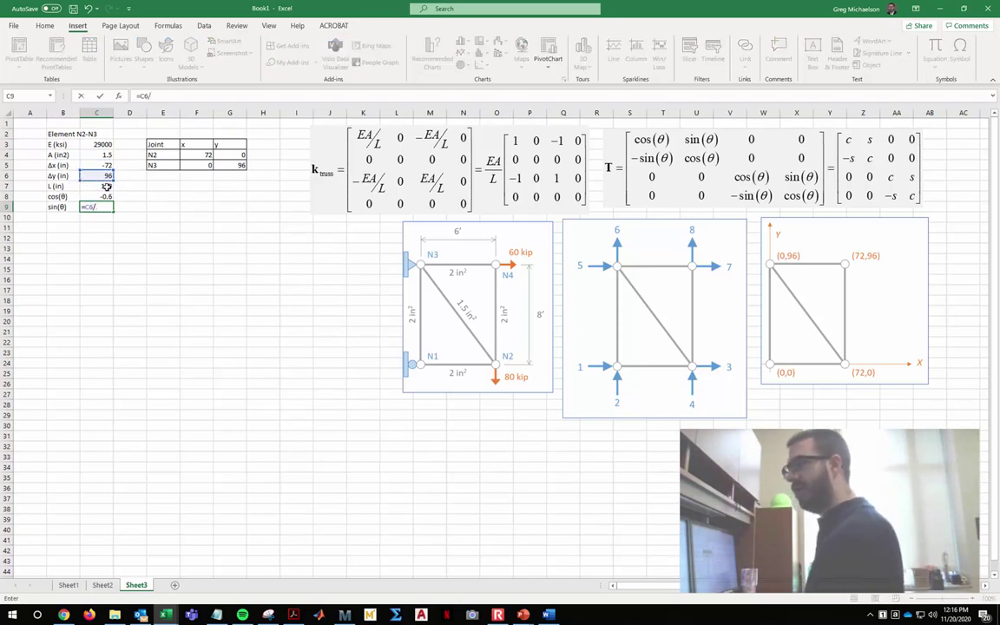
text(/)
click(106, 186)
key(Return)
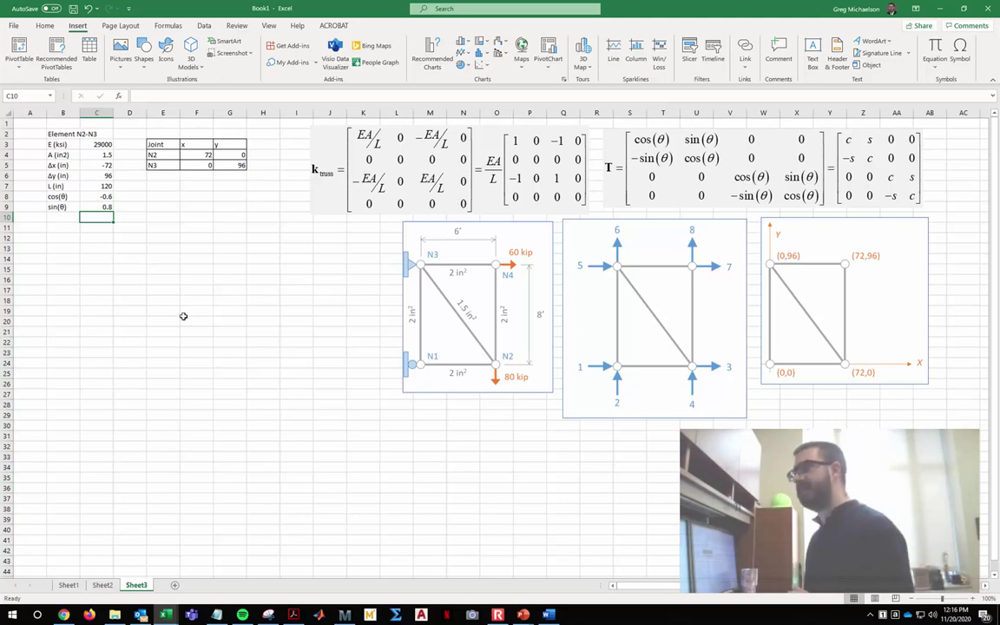
Label cell B13 as k(N2-N3) for the element stiffness matrix
key(Left)
key(Down)
key(Down)
key(Down)
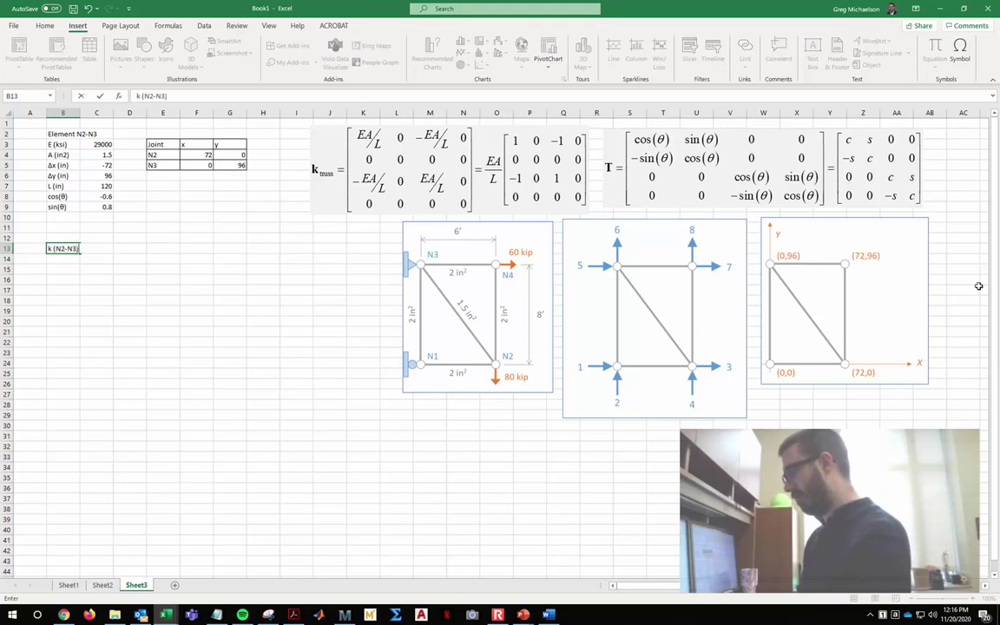
key(Return)
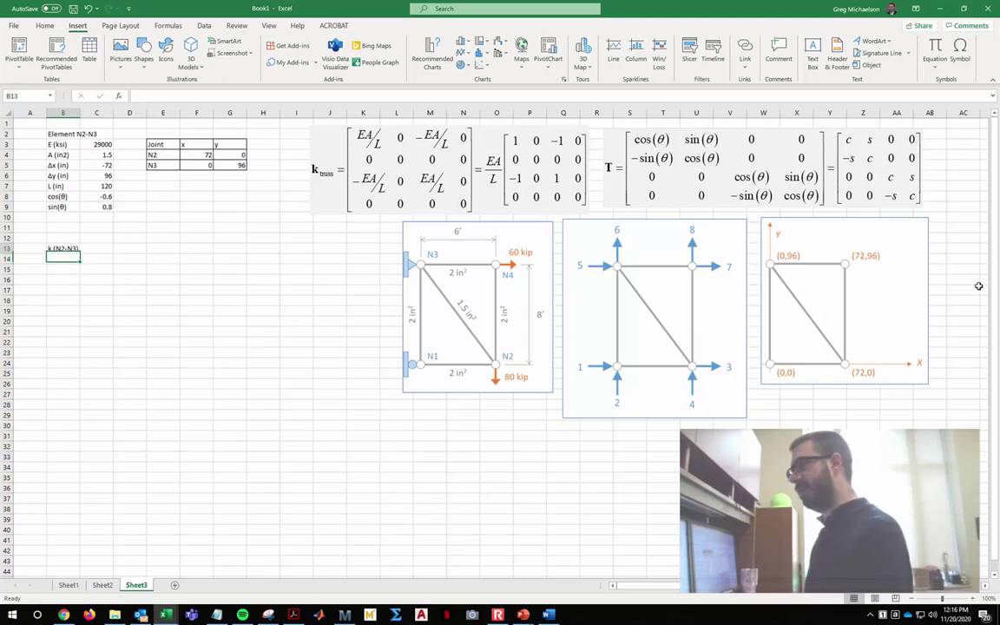
key(Up)
click(139, 96)
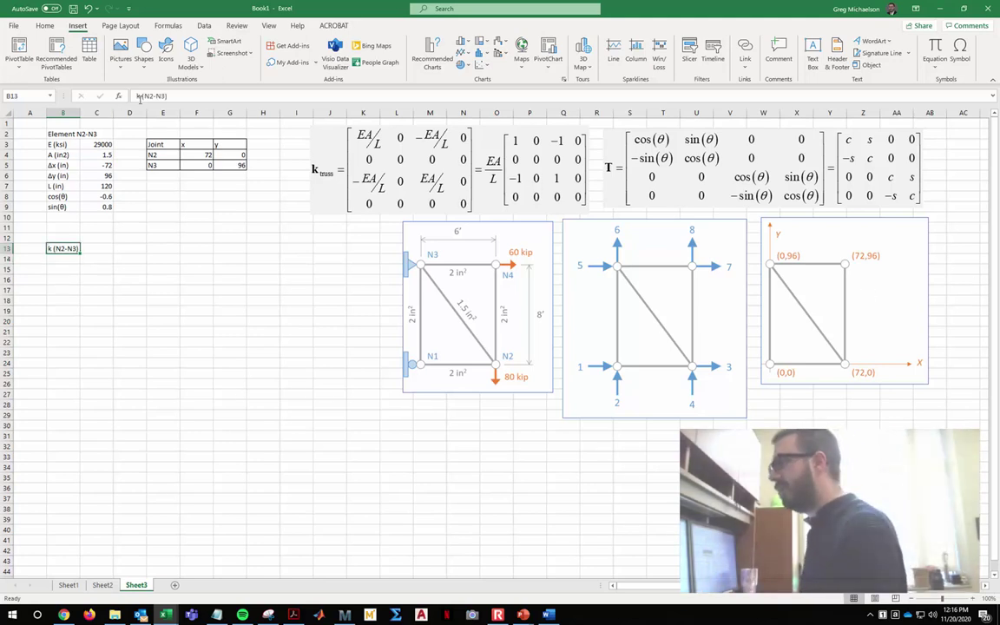
key(Escape)
Shade the 4×4 block C13:F16 light blue and nudge the stiffness-matrix picture slightly left
key(Right)
key(shift+Down)
key(shift+Down)
key(shift+Down)
key(shift+Right)
key(shift+Right)
key(shift+Right)
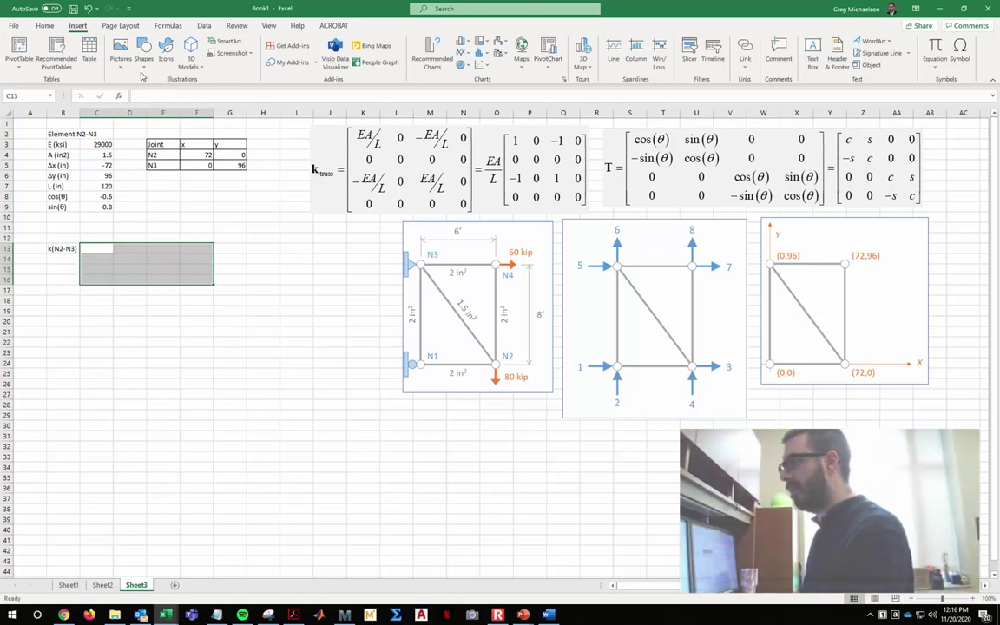
click(44, 25)
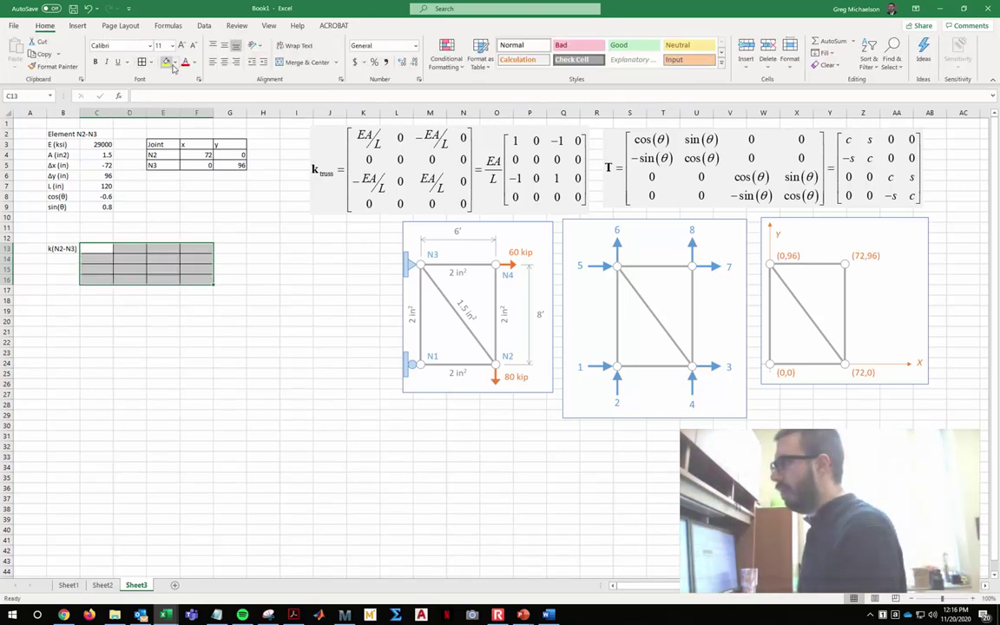
click(175, 63)
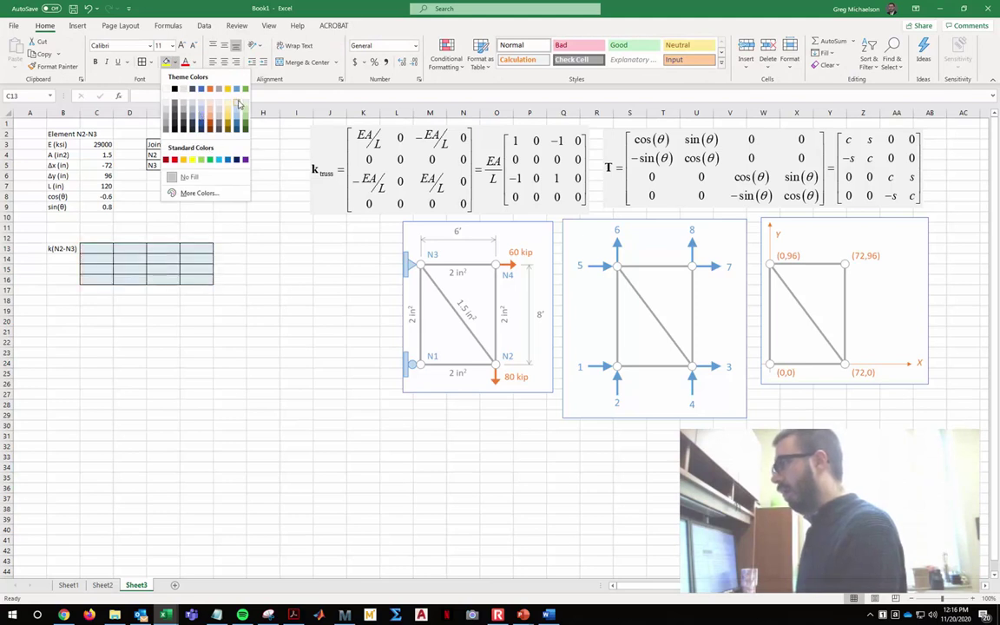
click(216, 96)
click(259, 345)
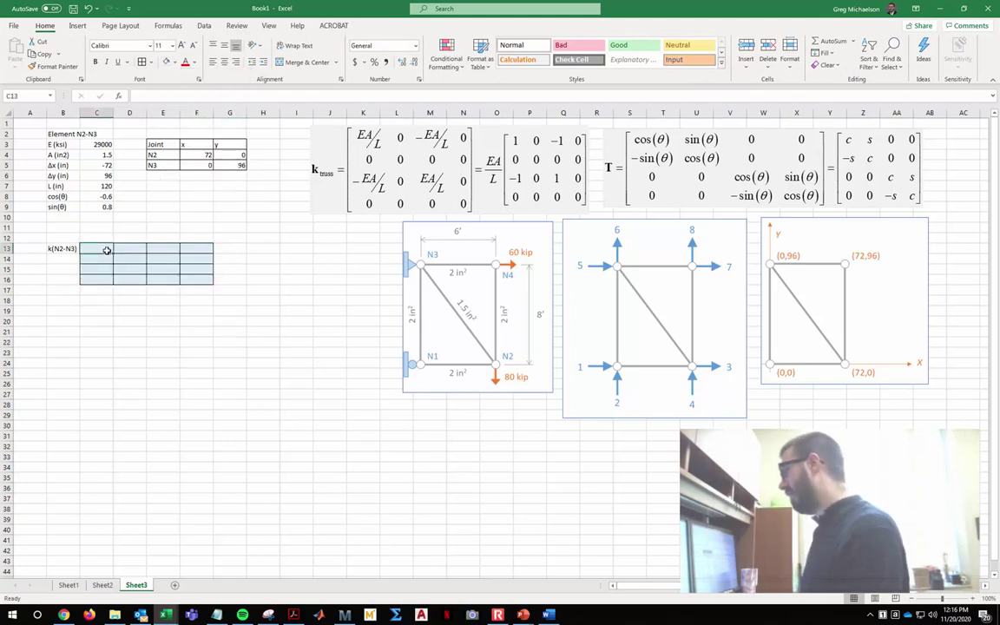
drag(441, 166, 436, 162)
Enter =C3*C4/C7 (EA/L = 362.5) in C13
click(101, 248)
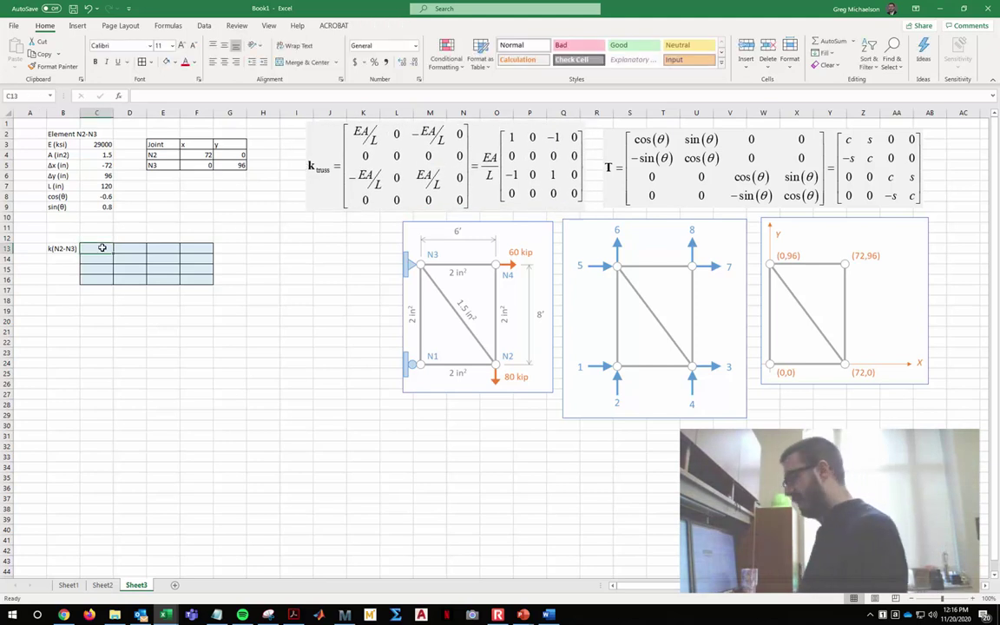
text(=)
click(101, 148)
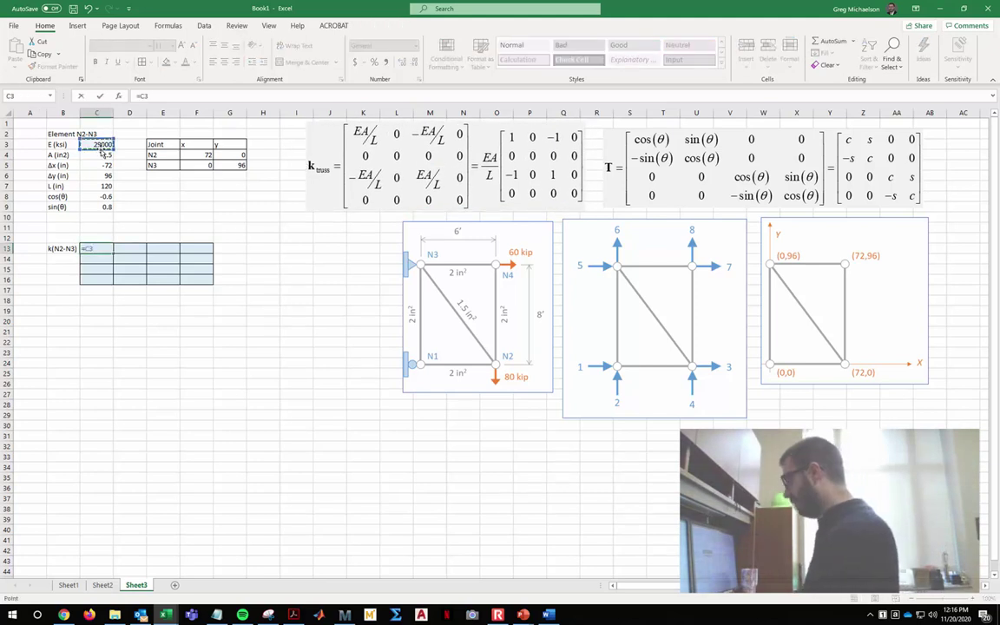
text(*)
click(103, 154)
text(/)
click(104, 186)
key(Return)
Copy the EA/L formula and enter its negative, -362.5, in E13
click(111, 249)
drag(175, 98, 134, 95)
key(ctrl+c)
key(Escape)
key(Right)
key(Right)
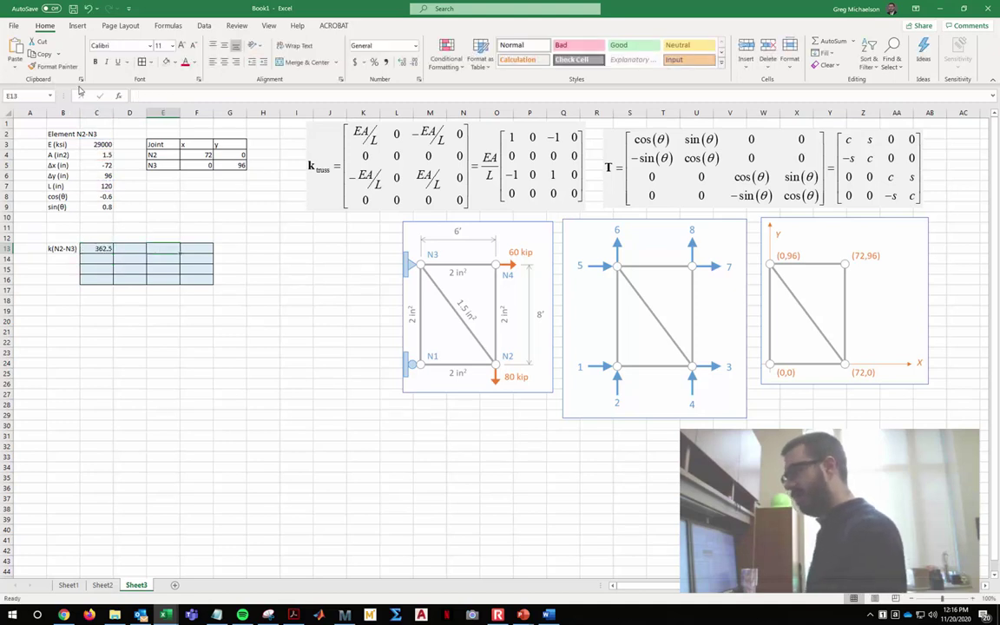
click(142, 94)
key(ctrl+v)
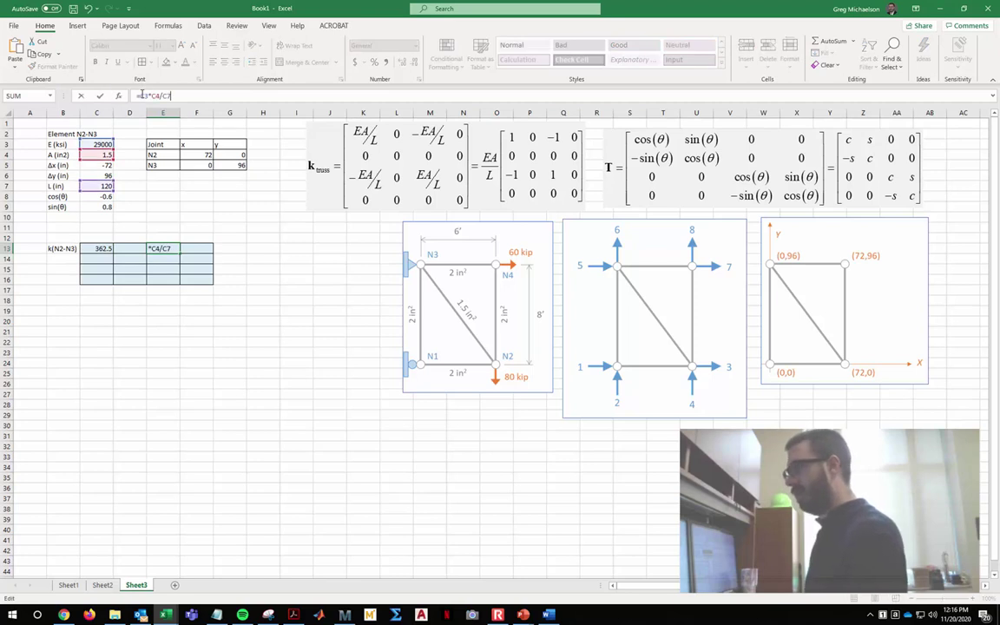
text(-)
key(Return)
key(Down)
Put 362.5 in E15 and -362.5 in C15, nudging the matrix picture slightly
key(ctrl+v)
key(Left)
key(Left)
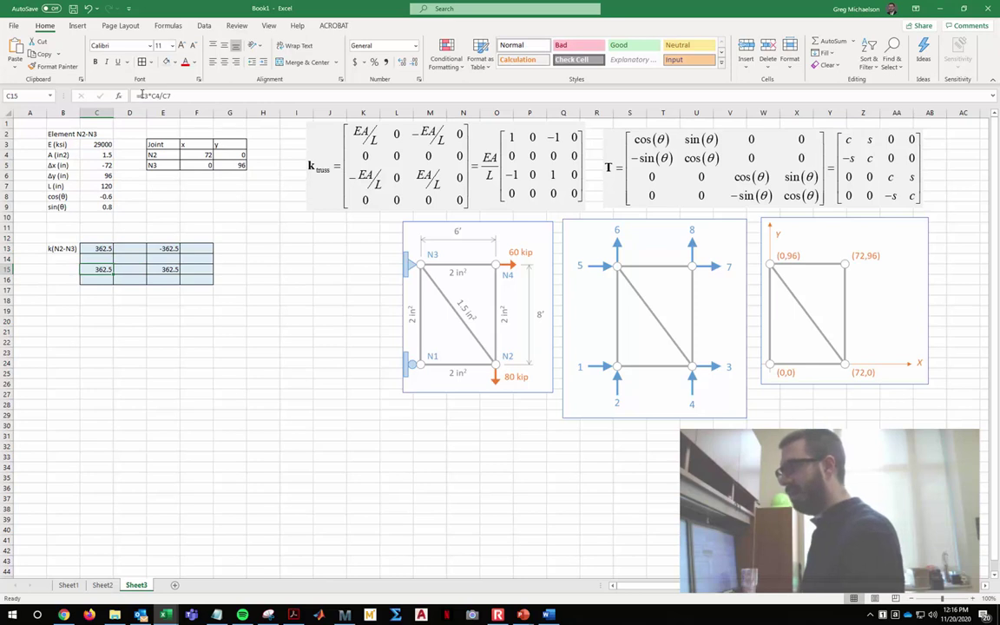
click(141, 93)
text(-)
key(Return)
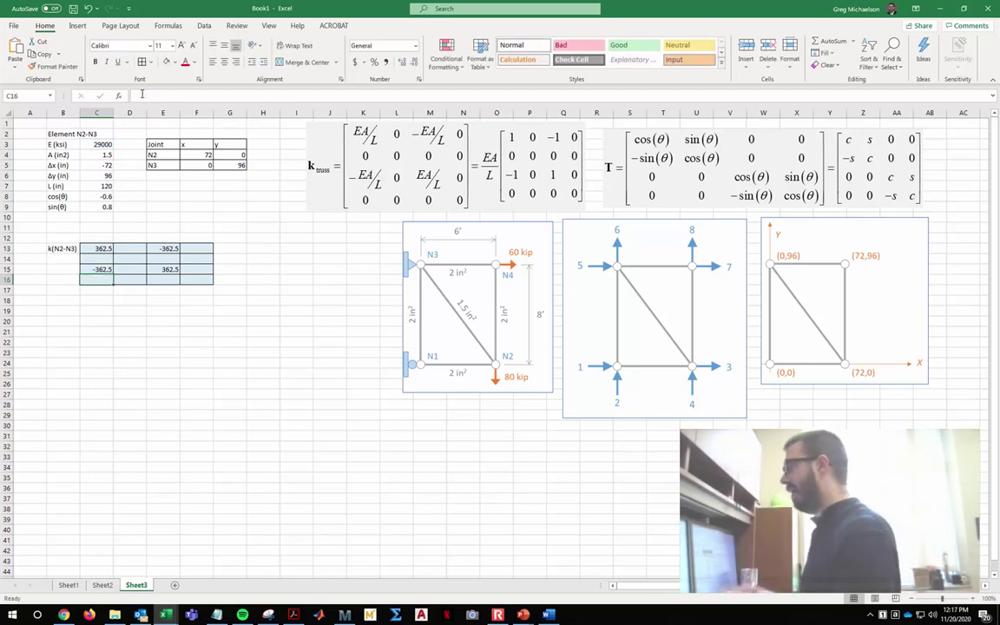
mouse_move(459, 151)
mouse_down()
mouse_move(462, 172)
mouse_move(462, 155)
mouse_up()
Enter zeros in C16 and D13:D16
click(111, 264)
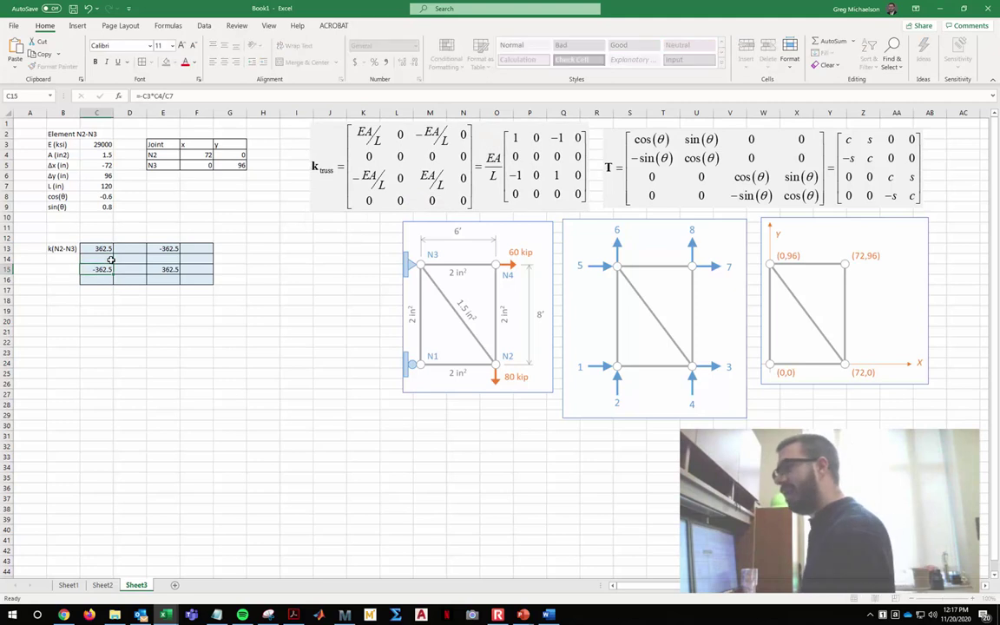
key(Down)
text(0)
key(Return)
key(Up)
key(Up)
key(Up)
key(Up)
key(Right)
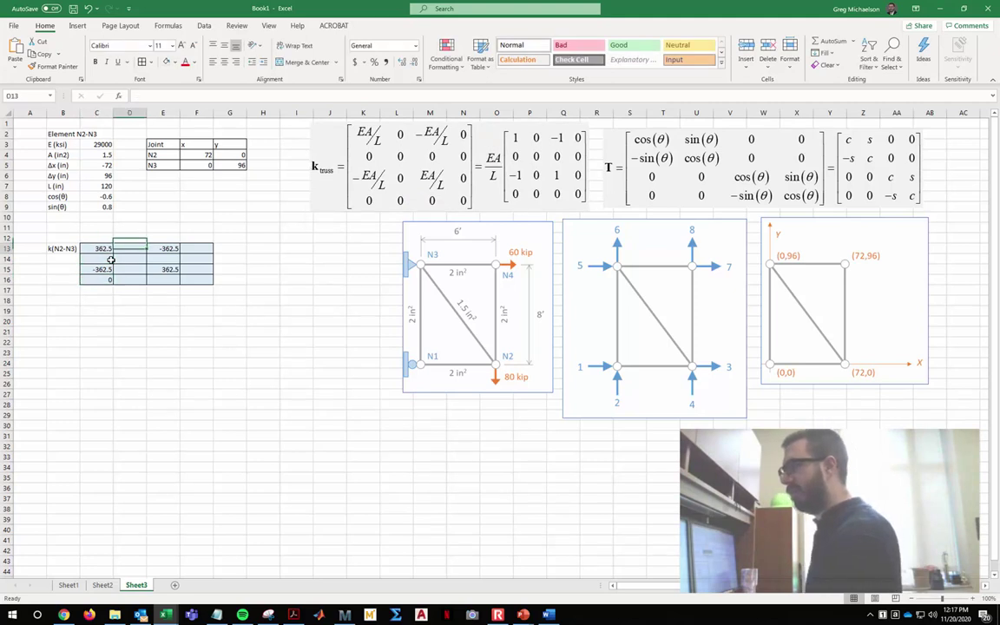
text(0)
key(Return)
text(0)
key(Return)
text(0)
key(Return)
text(0)
key(Up)
key(Up)
key(Up)
Fill F13:F16, E14 and E16 with zeros, keeping 362.5 in E15
key(Right)
key(Right)
text(0)
key(Return)
text(0)
key(Return)
text(0)
key(Return)
text(0)
key(Return)
key(Up)
key(Up)
key(Up)
key(Left)
text(0)
key(Return)
text(0)
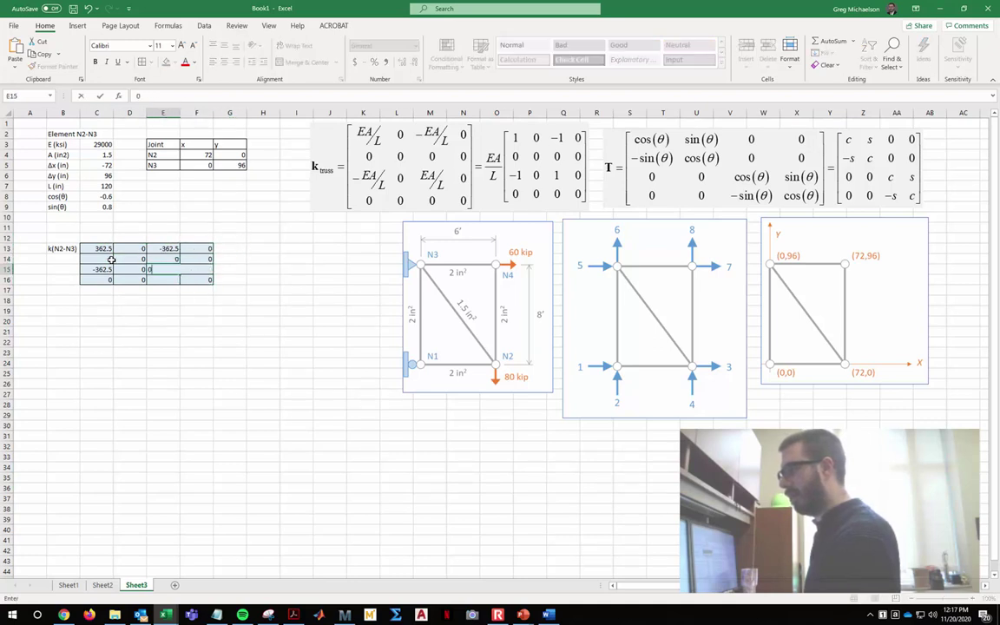
key(Escape)
key(Down)
text(0)
key(Return)
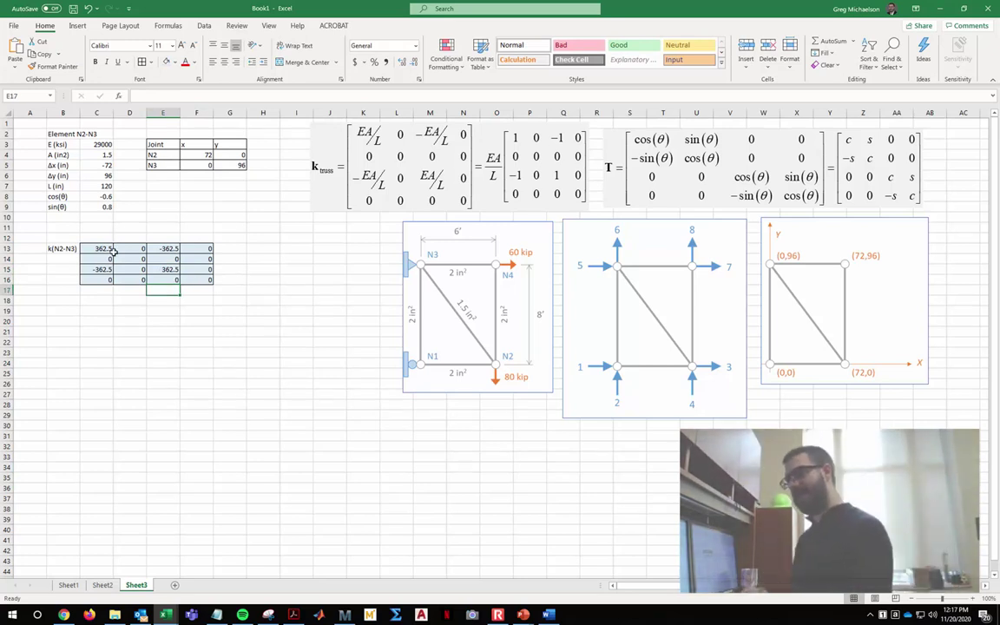
Copy the labelled matrix block to B18, clear its values, and relabel it T(N2-N3)
drag(70, 248, 207, 276)
key(ctrl+c)
click(69, 300)
key(ctrl+v)
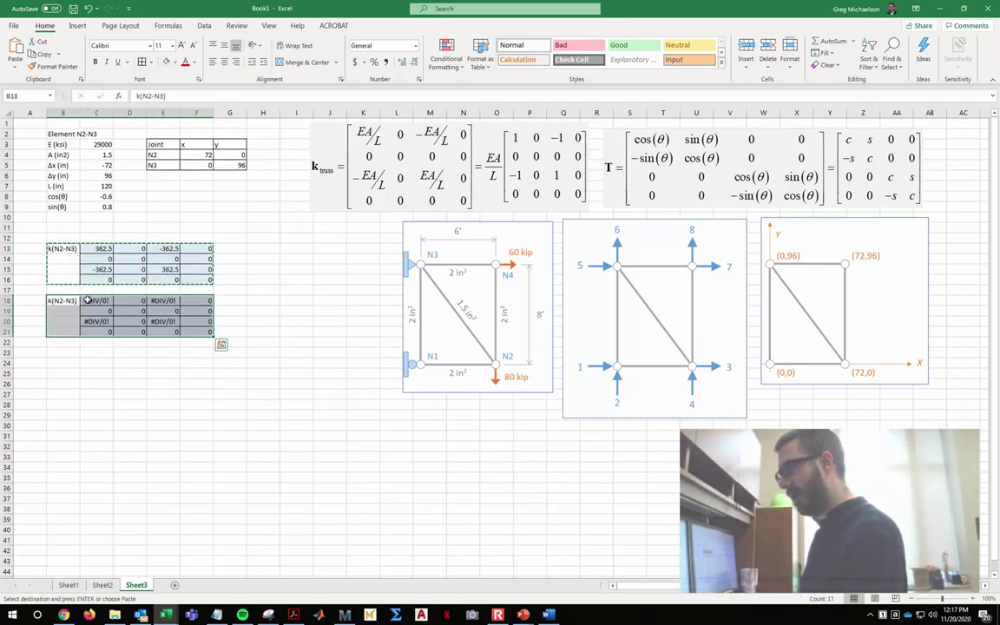
drag(96, 301, 206, 333)
key(Delete)
click(74, 301)
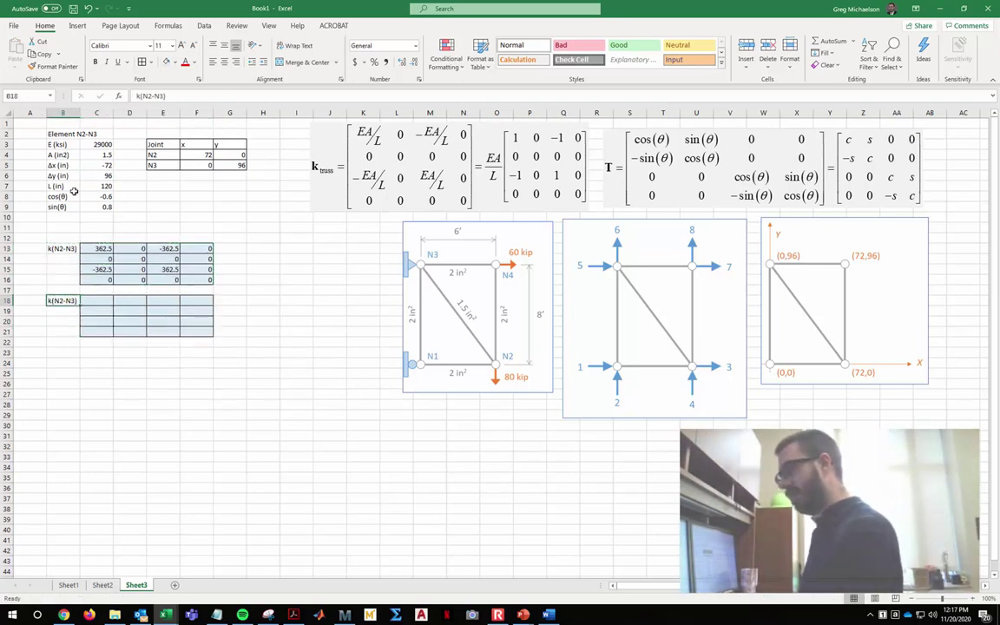
key(Delete)
text(T)
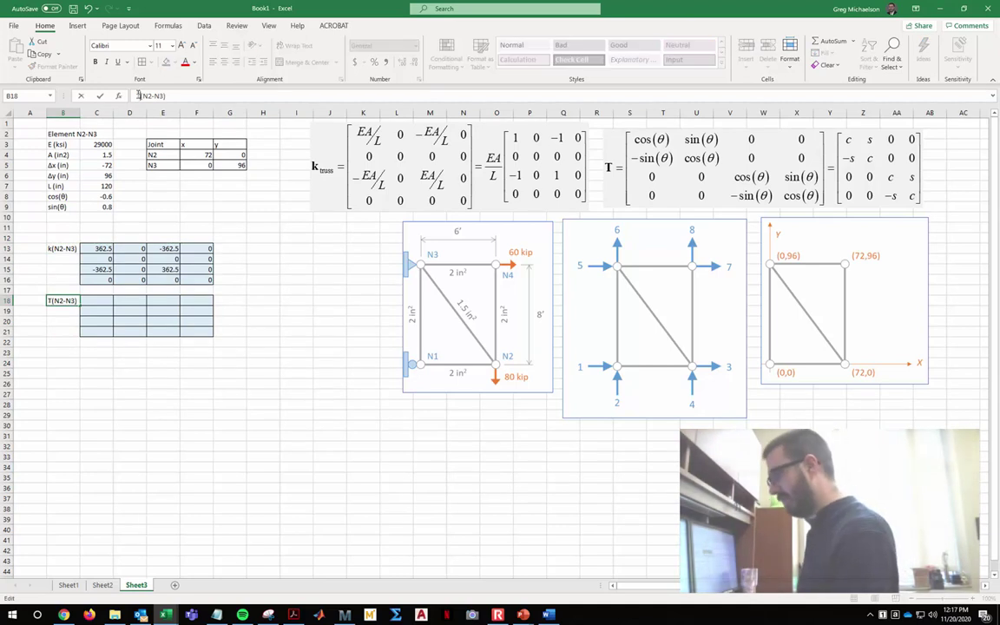
key(Return)
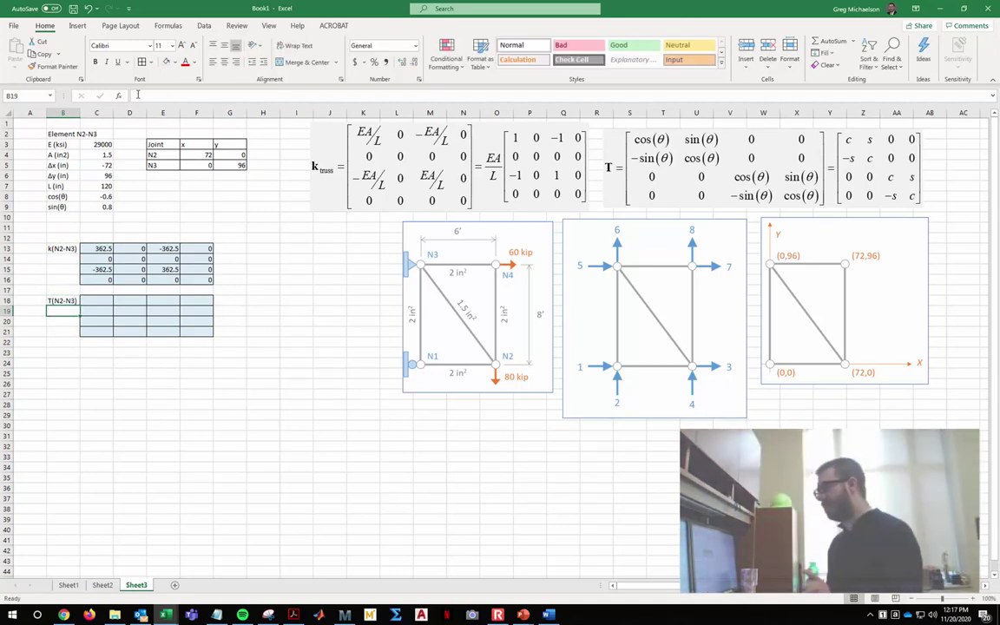
Enter zeros in the upper-right block E18:F19
key(Right)
key(Right)
key(Right)
key(Up)
text(0)
key(Return)
text(0)
key(Return)
key(Up)
key(Up)
key(Right)
text(0)
key(Return)
text(0)
key(Return)
Enter zeros in the lower-left block C20:D21
key(Left)
key(Left)
text(0)
key(Return)
text(0)
key(Return)
key(Up)
key(Up)
key(Right)
text(0)
key(Return)
text(0)
key(Up)
key(Up)
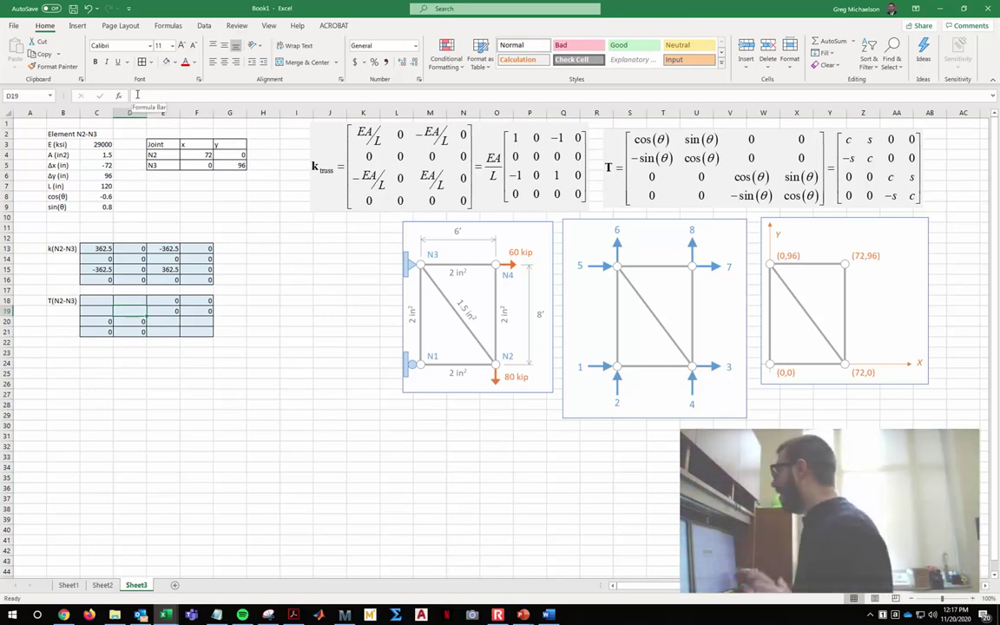
Link the diagonal C18, D19, E20, F21 to cos(θ) with =C8
click(104, 299)
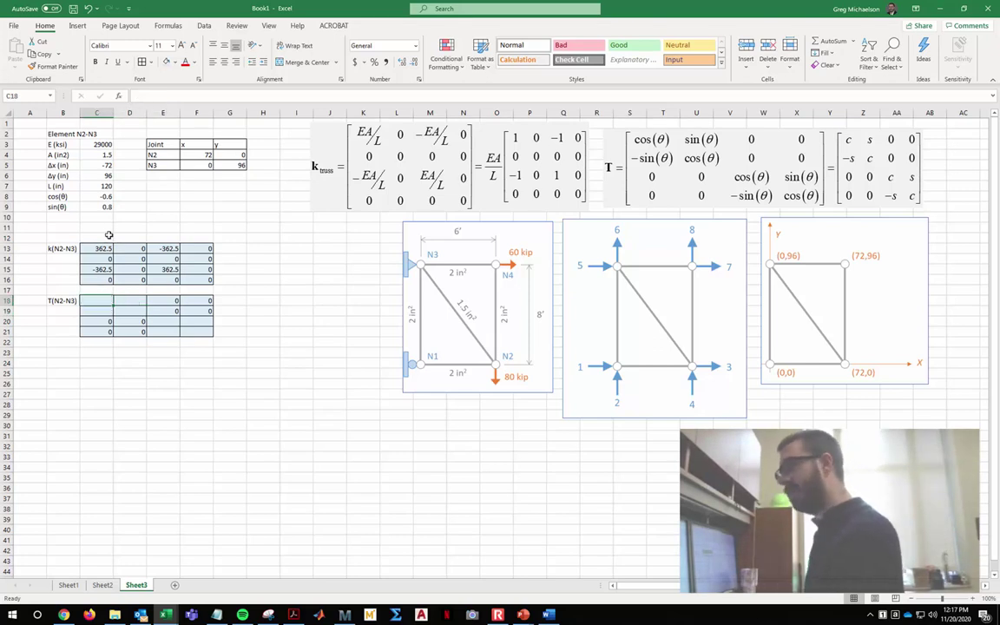
text(=)
click(105, 196)
key(Return)
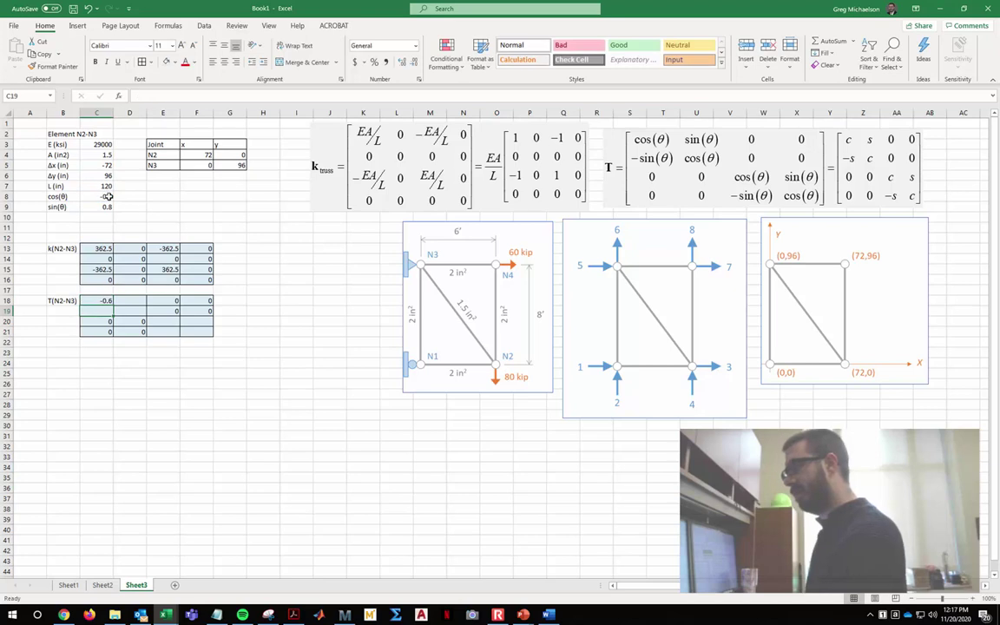
click(94, 298)
triple_click(150, 95)
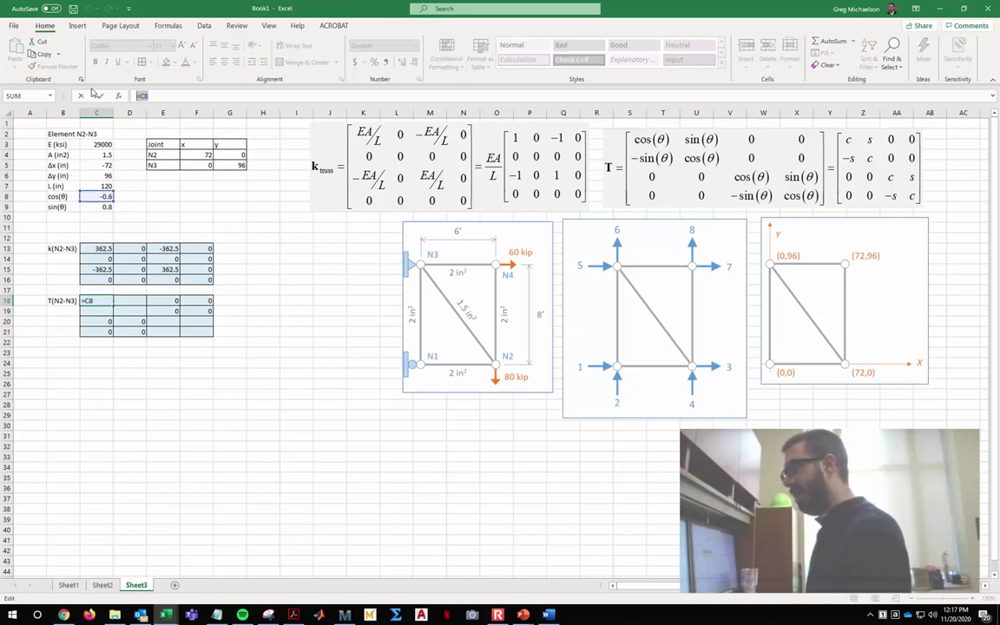
key(ctrl+c)
key(Return)
key(Right)
key(ctrl+v)
key(Return)
key(Right)
key(ctrl+v)
key(Return)
key(Right)
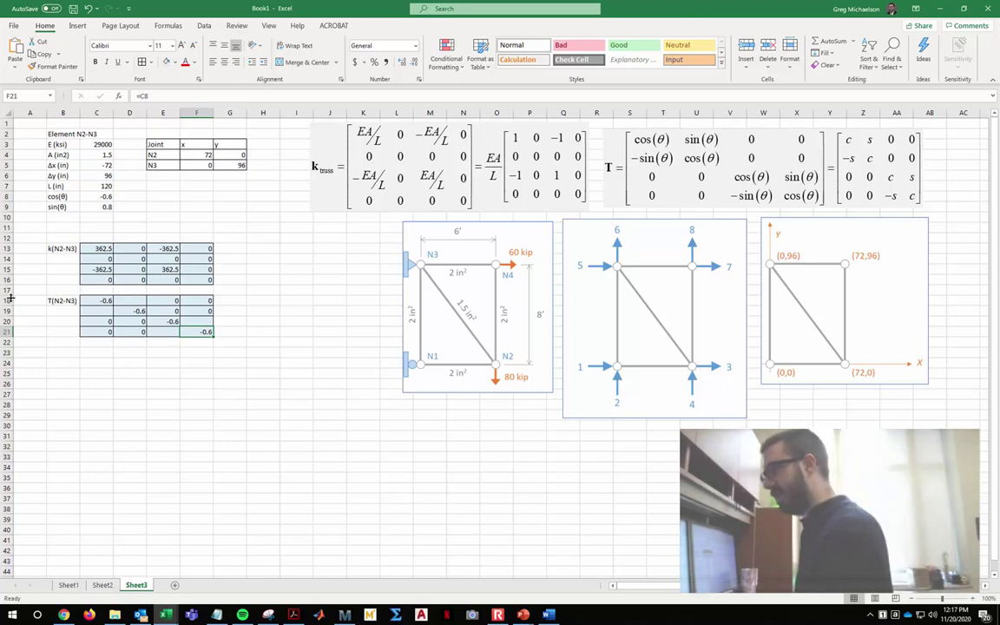
Enter =C9 in D18 and =-C9 in C19 for the sin(θ) terms
click(137, 300)
text(=)
click(102, 207)
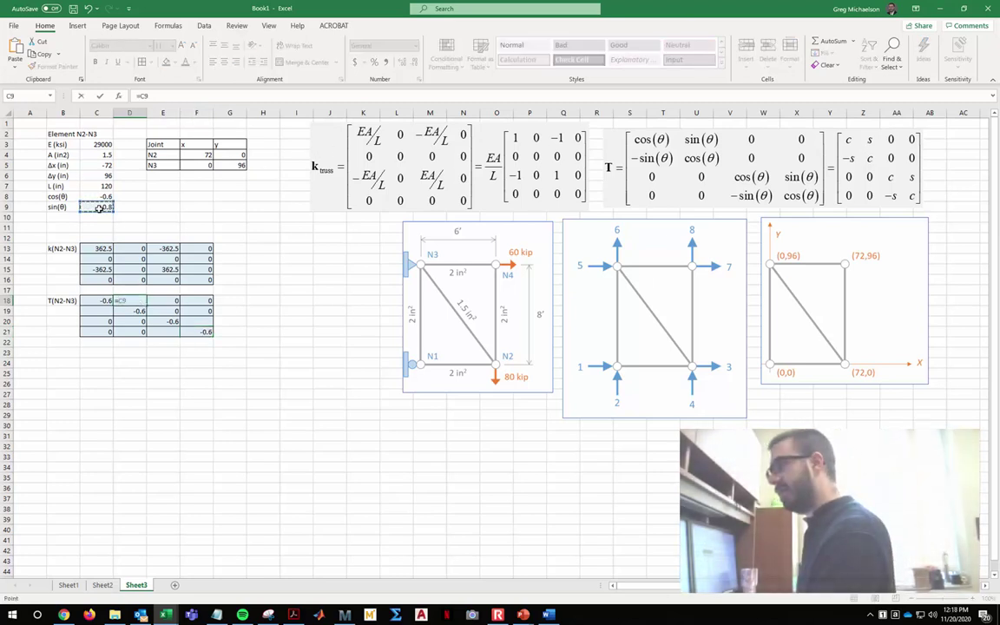
key(Return)
key(Left)
text(=-)
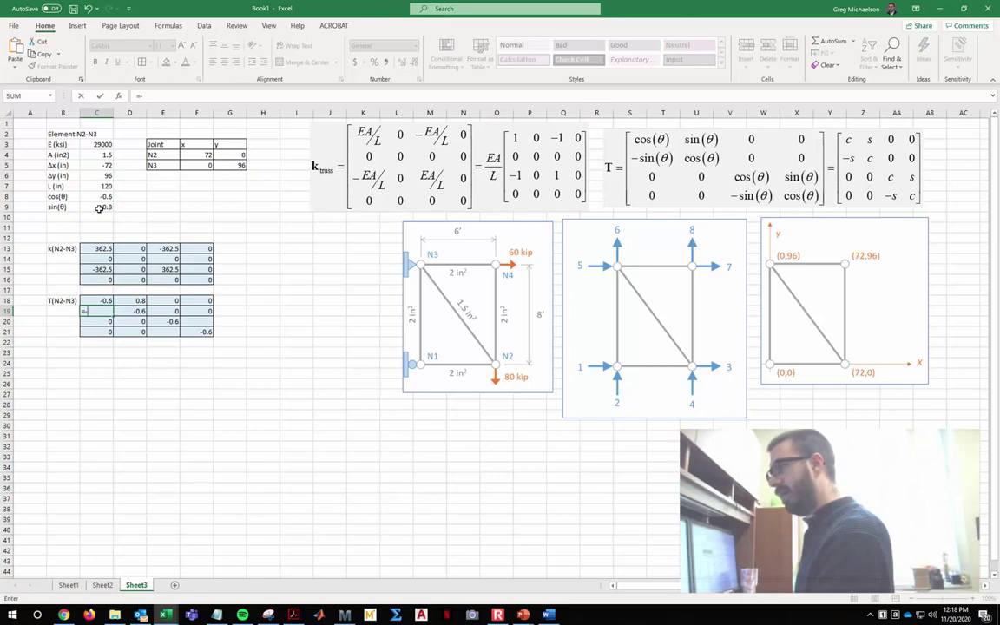
click(101, 208)
key(Return)
Enter =C9 in F20 and =-C9 in E21
key(Right)
key(Right)
key(Right)
text(=)
click(100, 207)
key(Return)
key(Left)
text(=-)
click(101, 207)
key(Return)
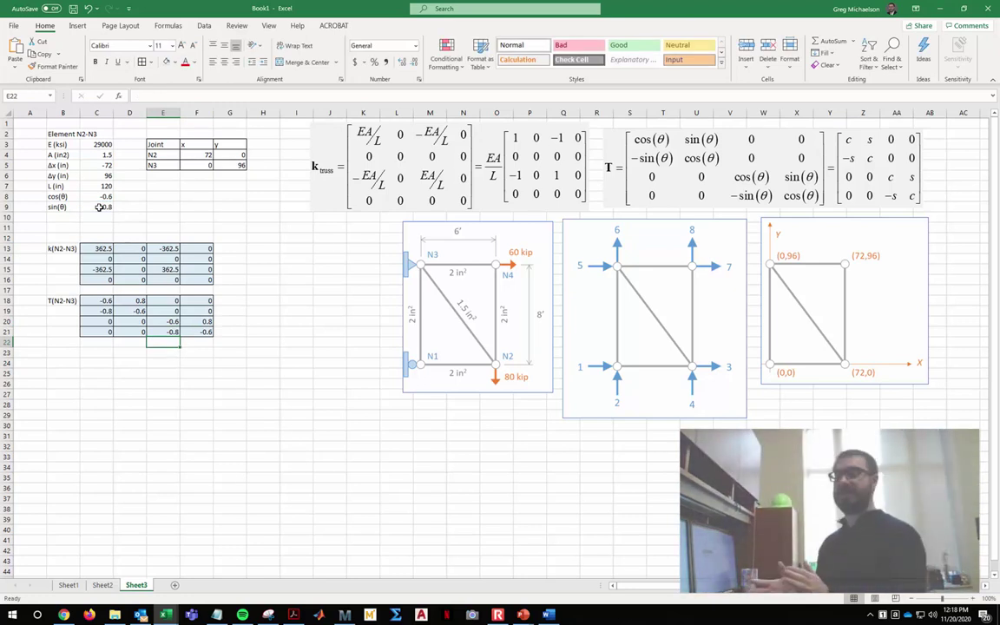
Type the label K(N2-N3) in B23 and move it down to B25
click(72, 349)
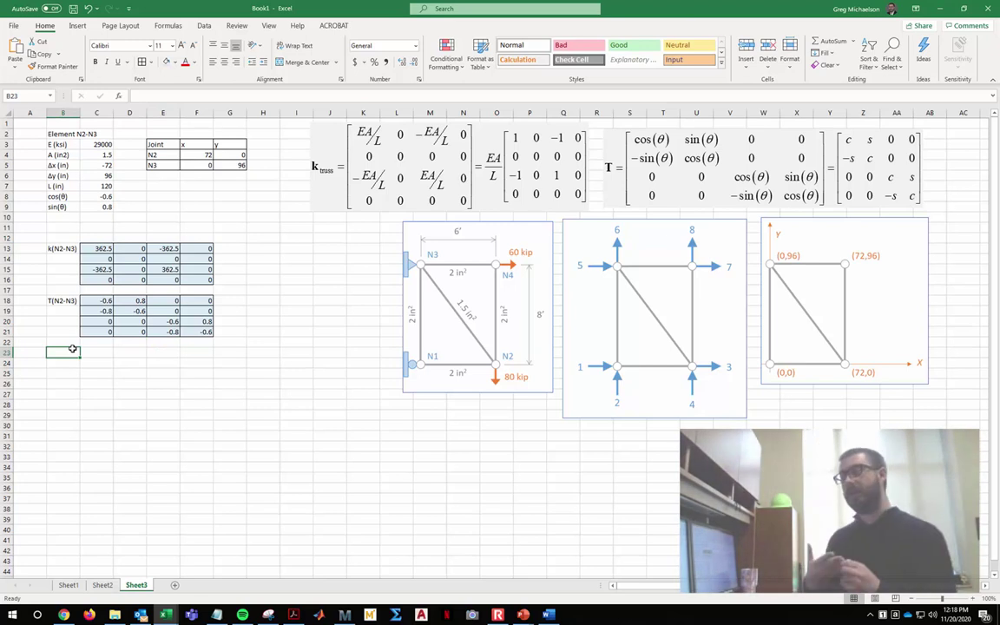
text(K)
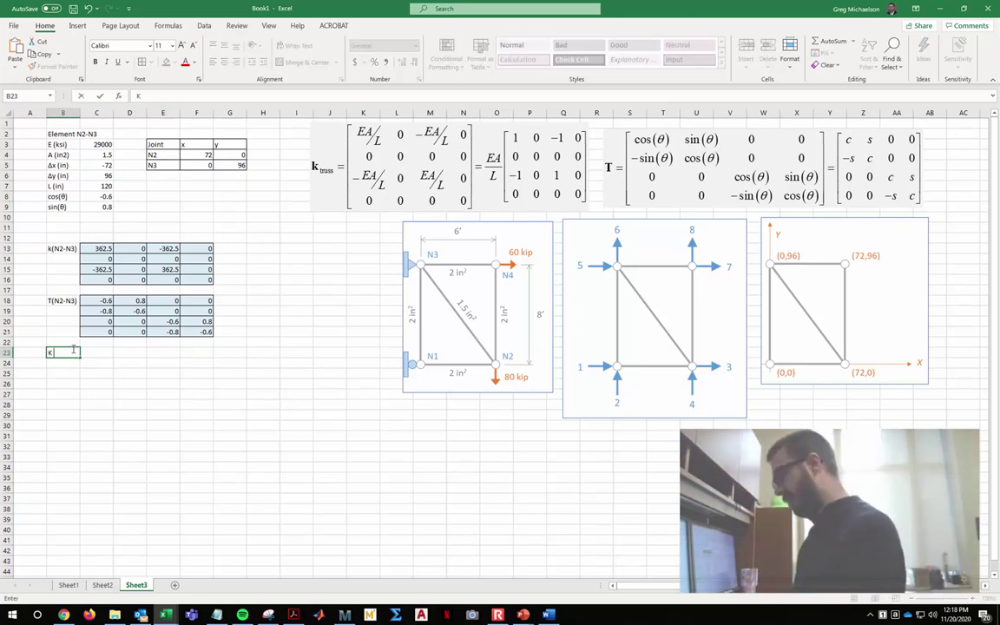
text((N2-N3))
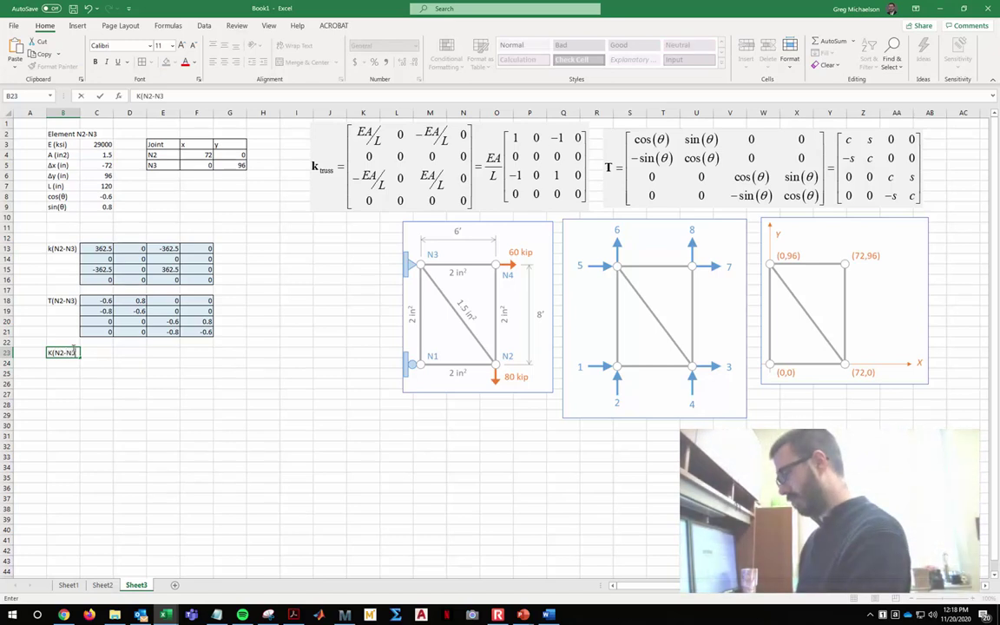
key(ctrl+Return)
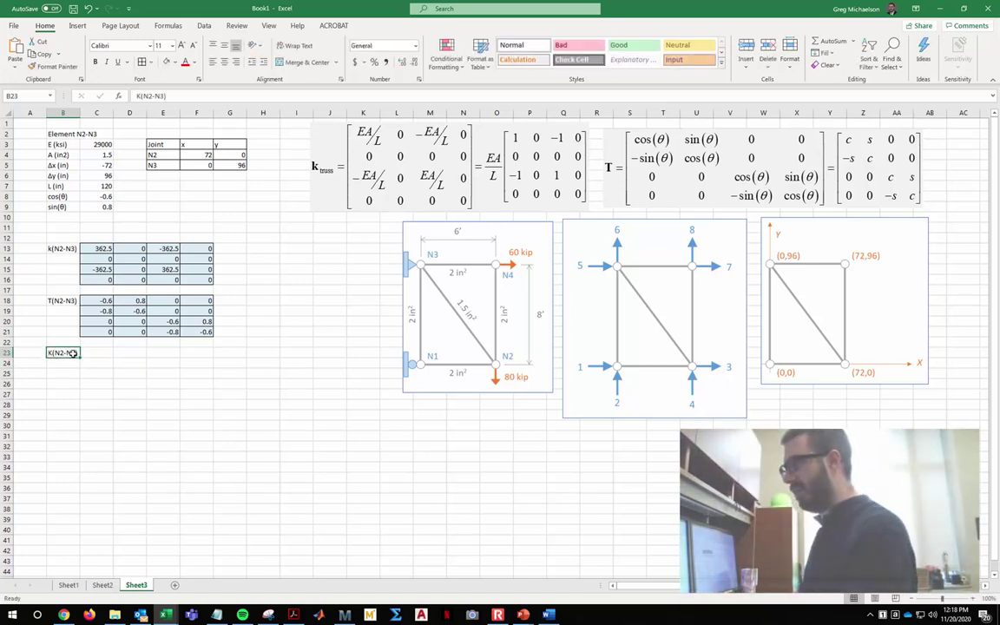
drag(74, 363, 75, 384)
drag(104, 301, 205, 332)
Shade C25:F28 light orange
click(101, 373)
key(shift+Down)
key(shift+Down)
key(shift+Down)
key(shift+Right)
key(shift+Right)
key(shift+Right)
click(175, 62)
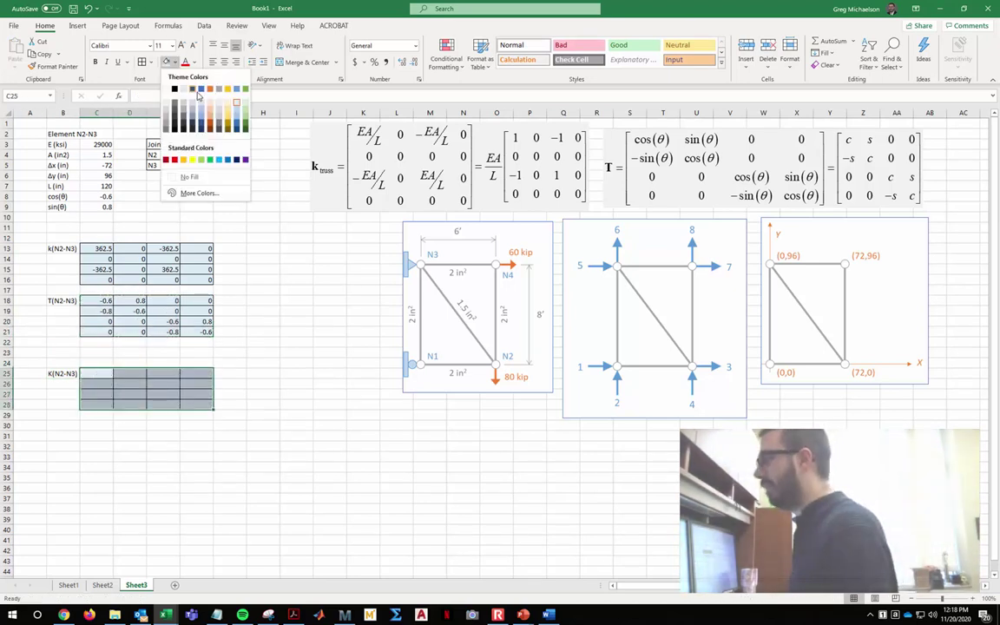
click(190, 92)
click(422, 363)
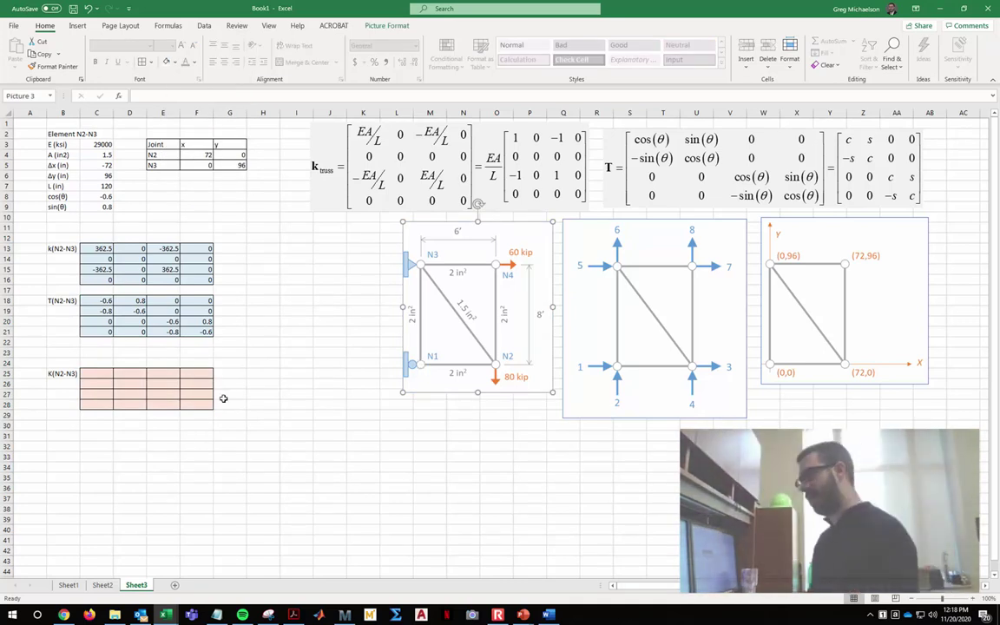
Add the note K=(T^T)*k*T in I25
click(268, 377)
key(Right)
text(K)
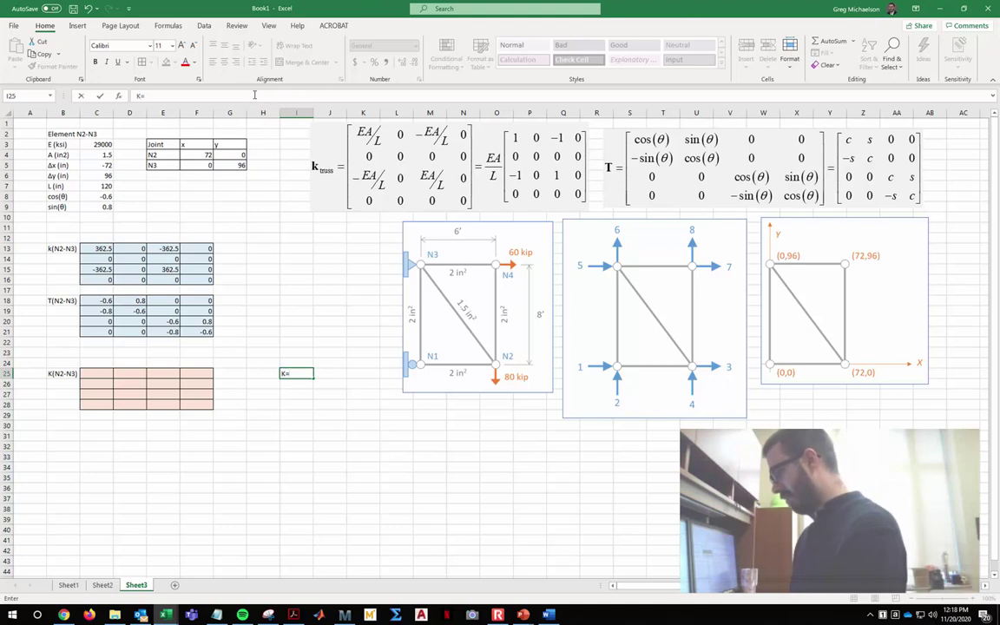
text(=(T^)
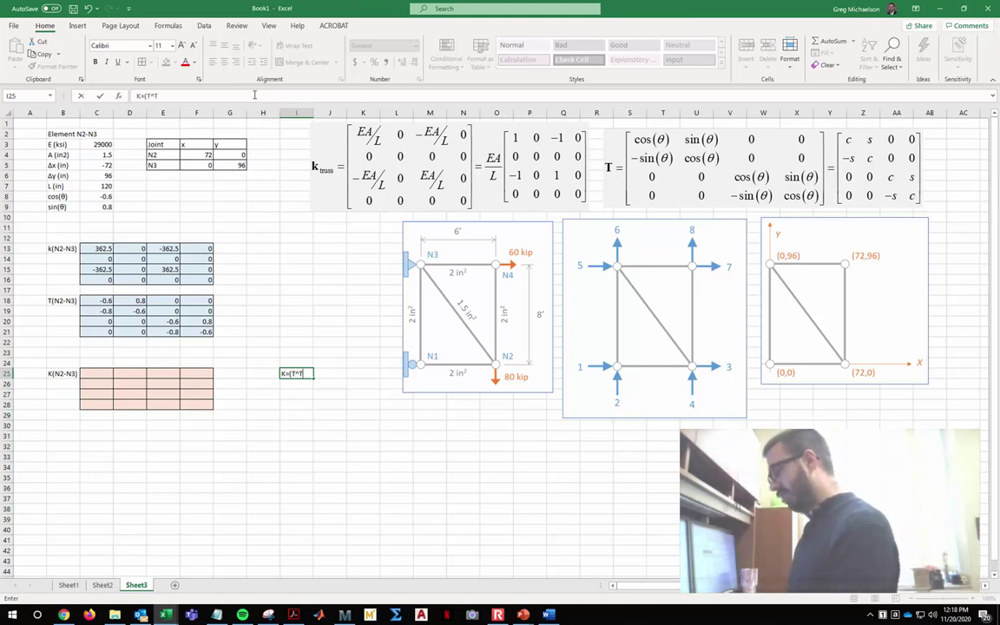
text(T)*k*T)
key(Return)
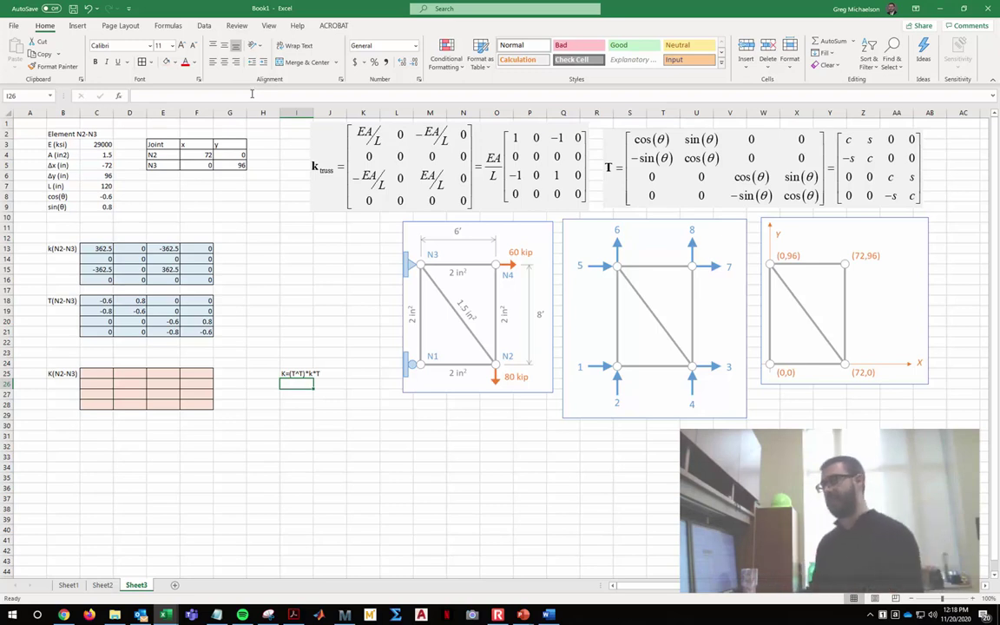
drag(100, 301, 186, 335)
click(275, 301)
key(shift+Down)
key(shift+Down)
key(shift+Down)
key(shift+Right)
key(shift+Right)
key(shift+Right)
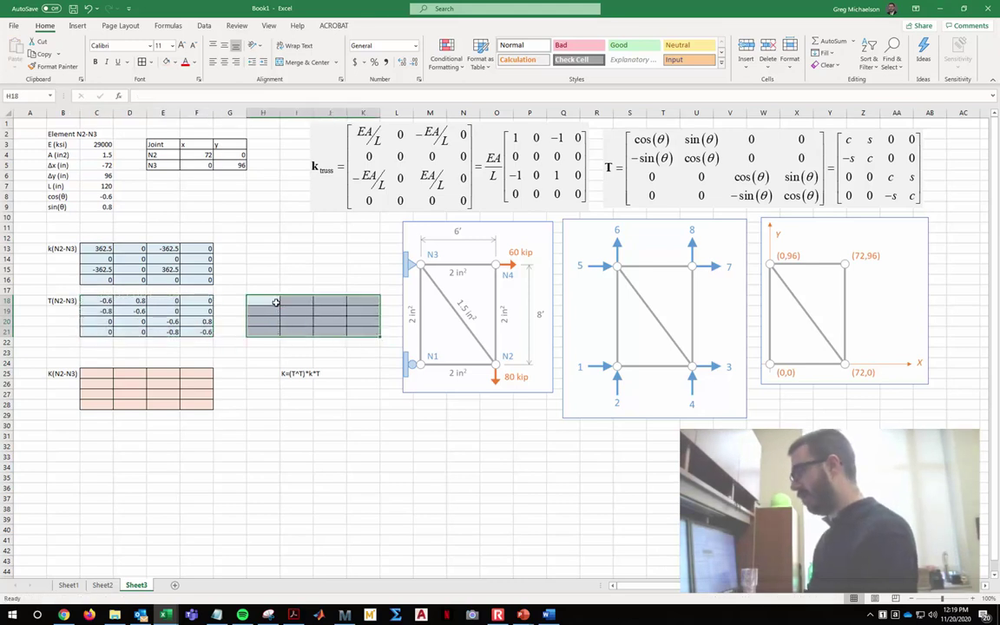
text(=transpose()
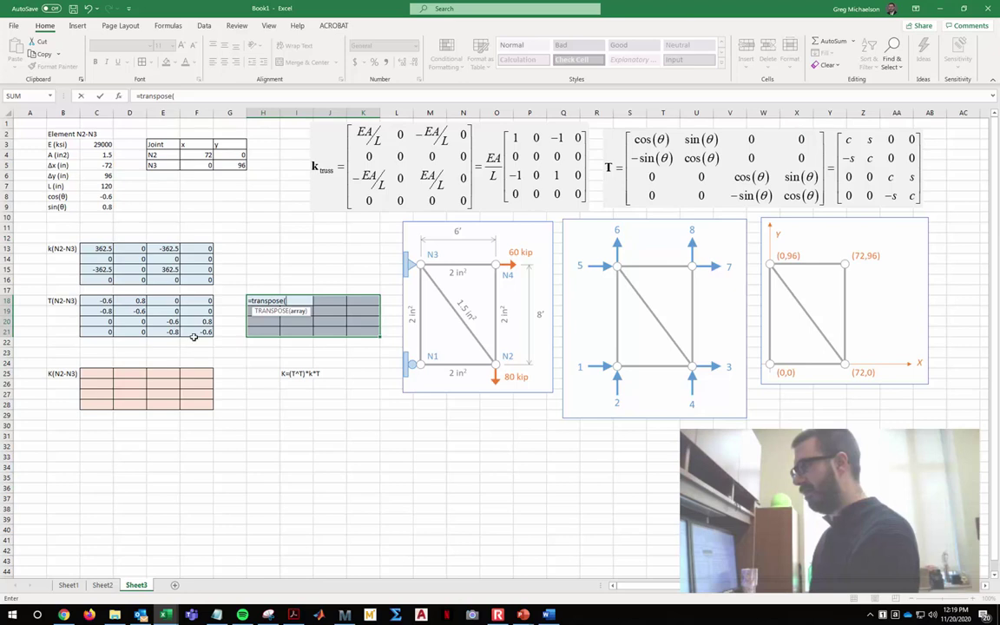
drag(192, 337, 90, 300)
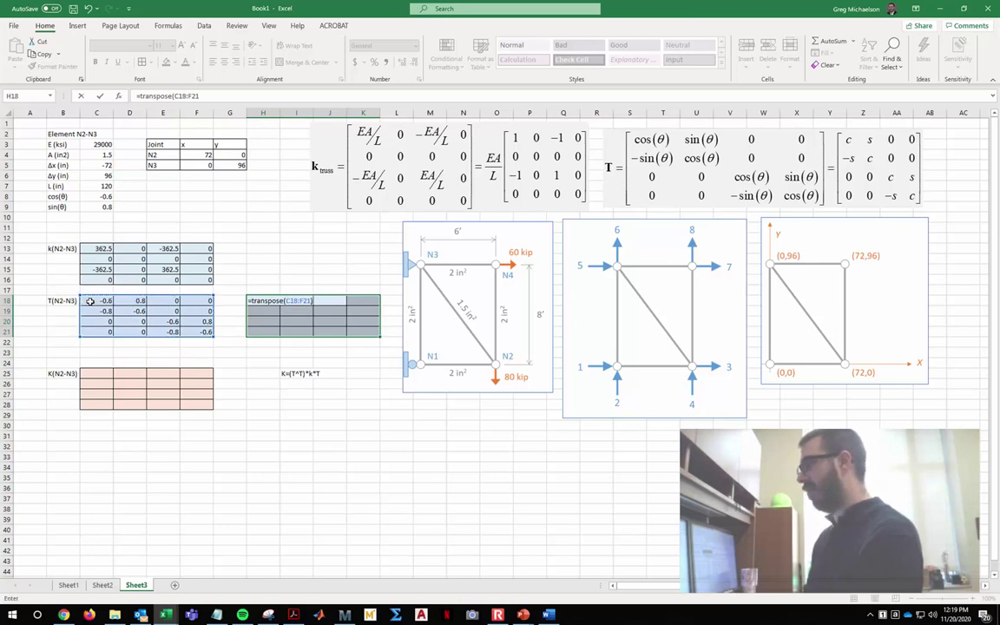
key(ctrl+shift+Return)
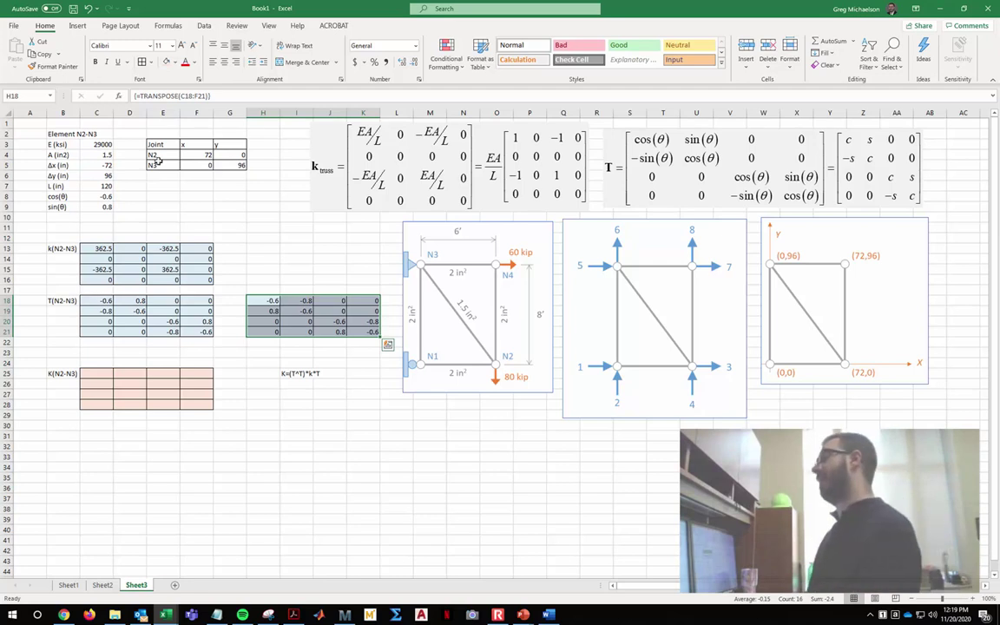
click(260, 270)
key(ctrl+c)
drag(257, 288, 373, 332)
click(376, 352)
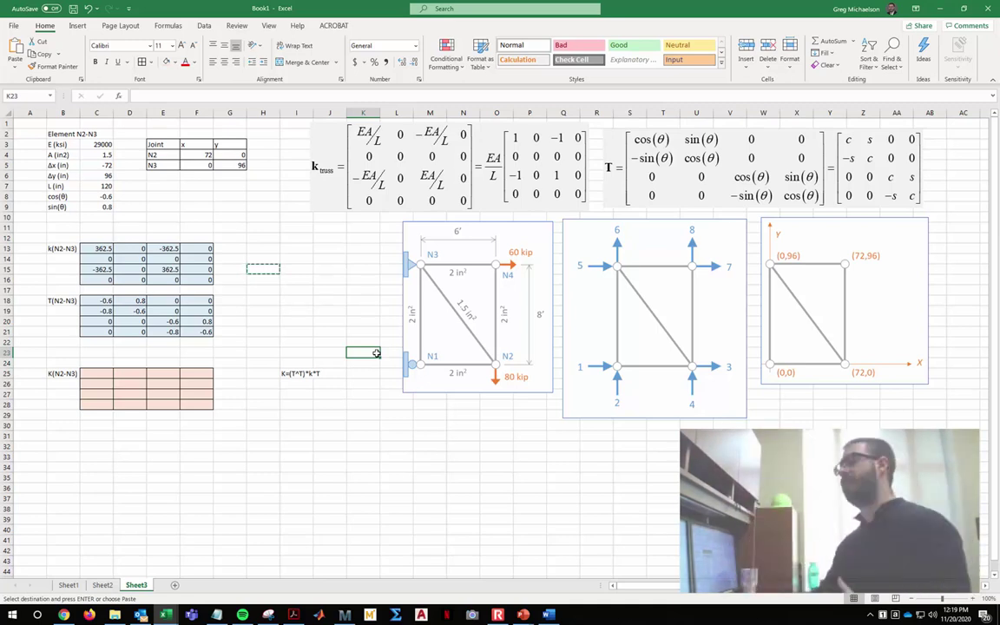
In C25:F28, start the formula =MMULT(TRANSPOSE(C18:F21),C13:F16)
drag(101, 372, 202, 408)
text(=)
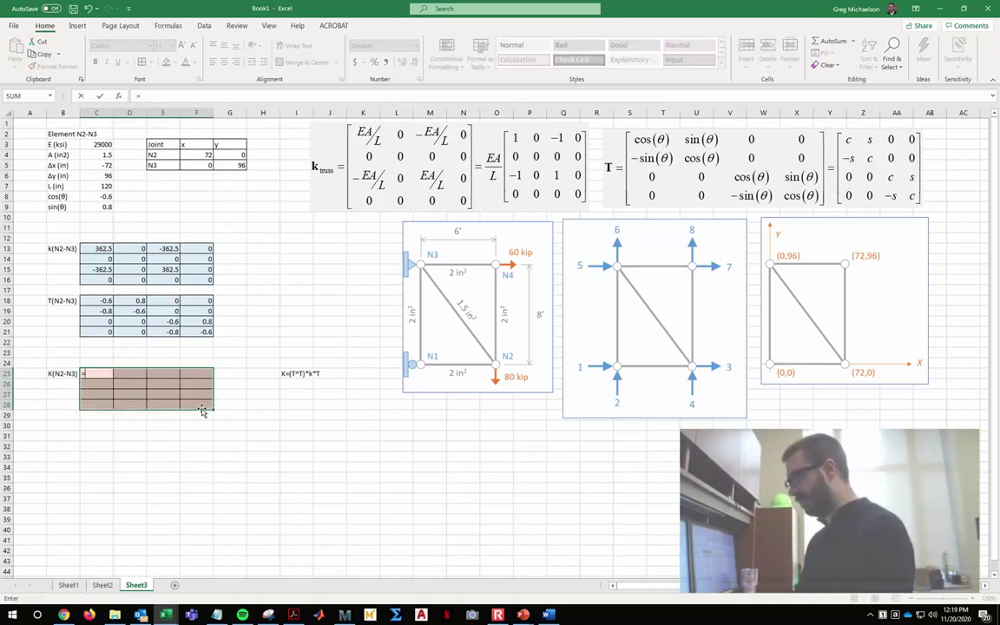
text(mmult()
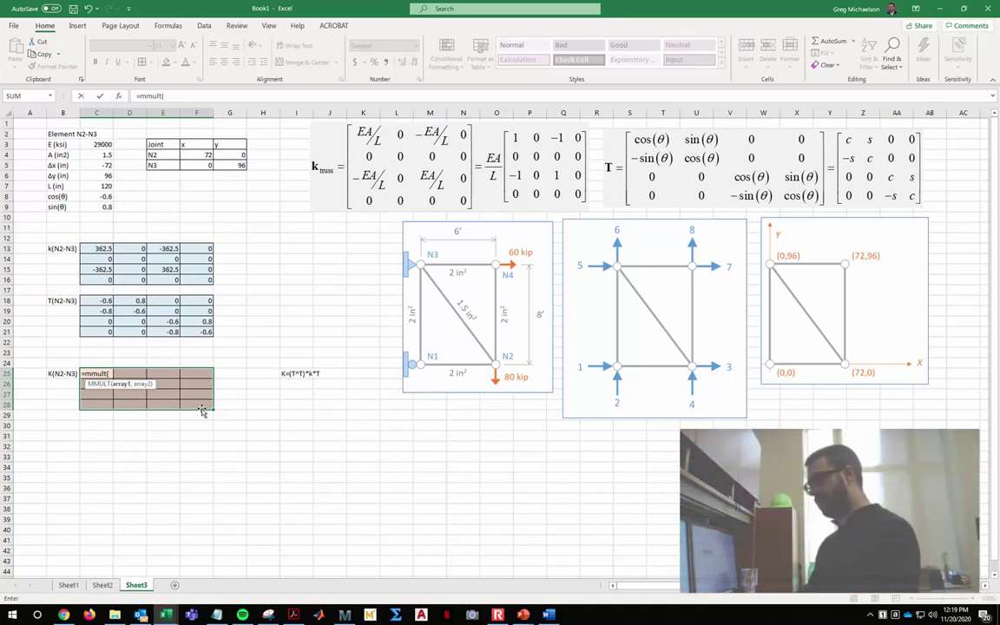
text(transpose()
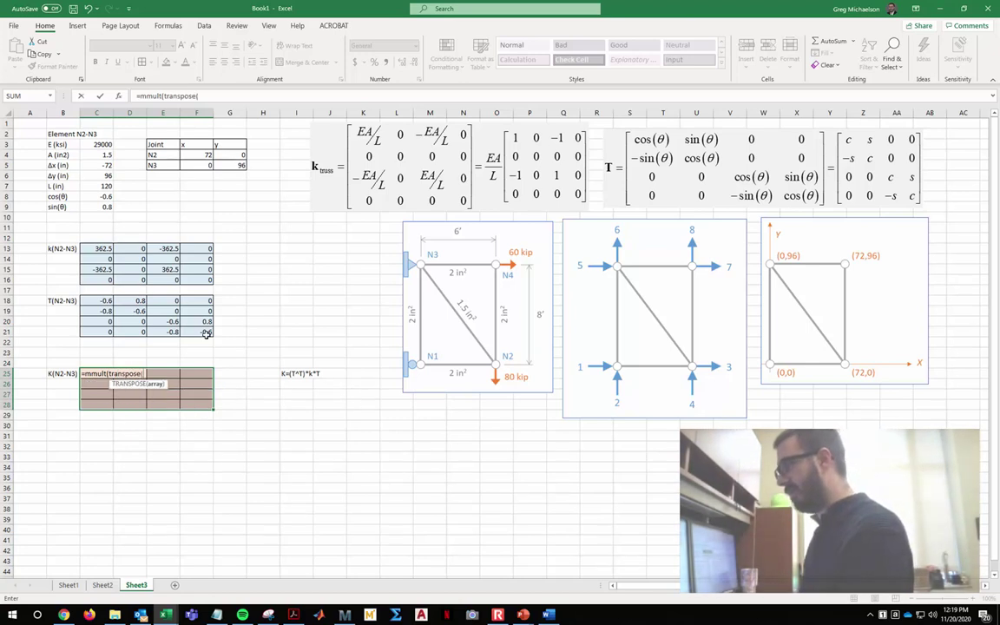
drag(206, 335, 90, 299)
text())
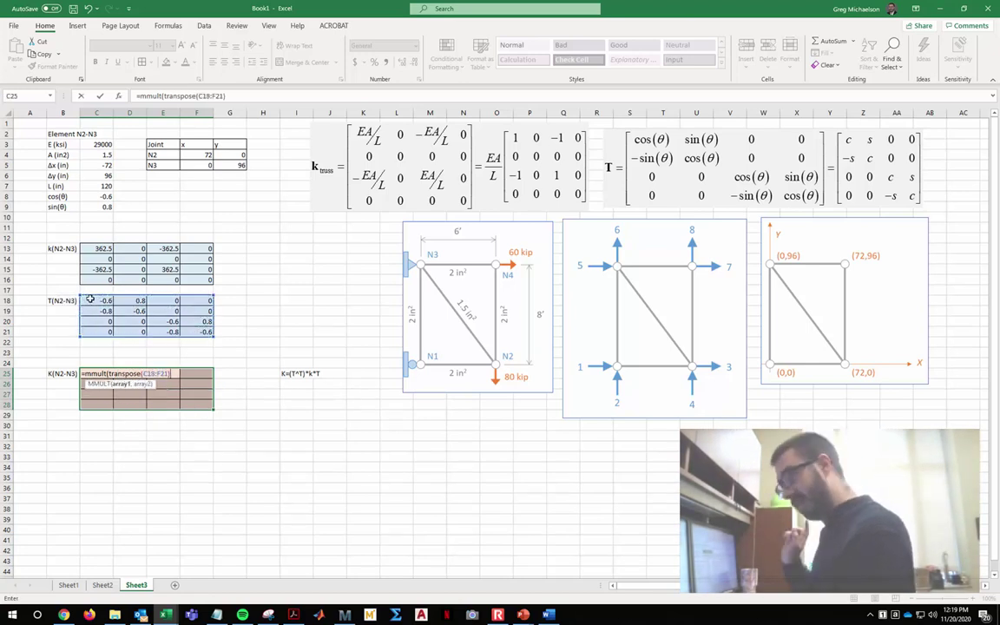
text(,)
drag(103, 249, 196, 287)
text())
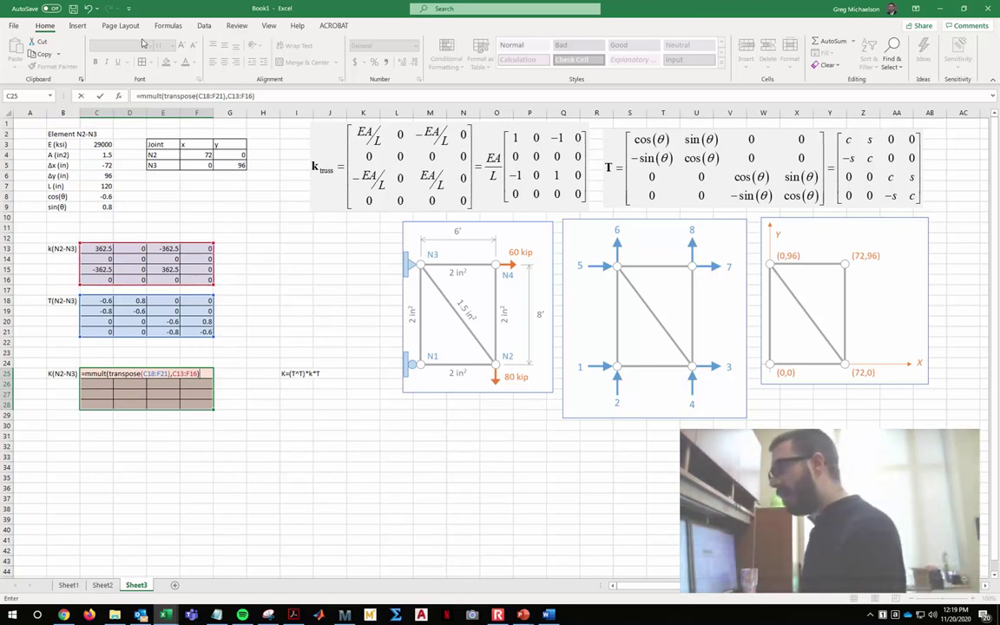
Wrap it in an outer MMULT with C18:F21 as the last factor and enter it as an array
click(139, 95)
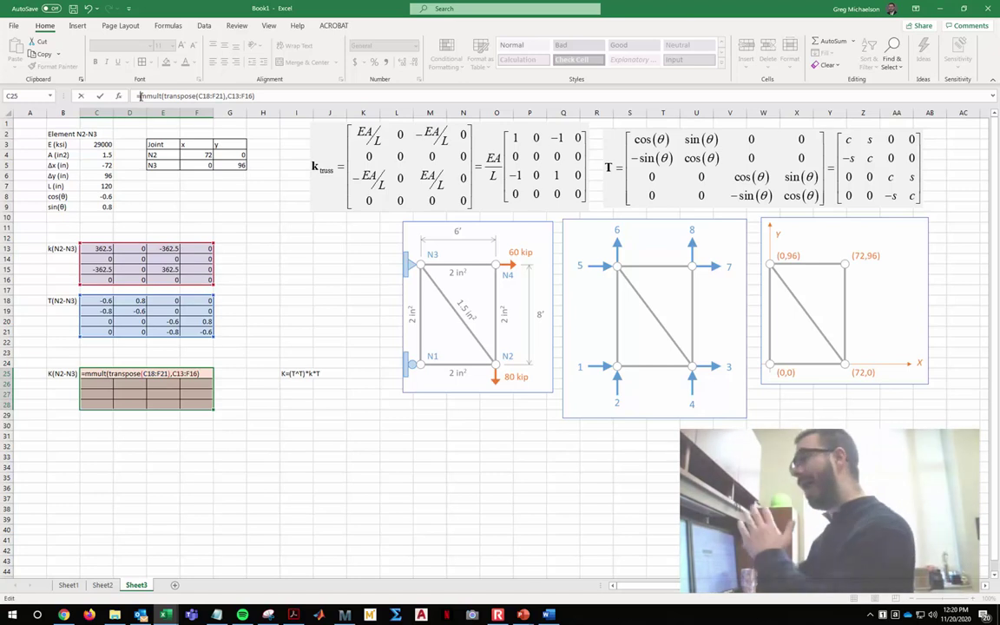
text(mmult()
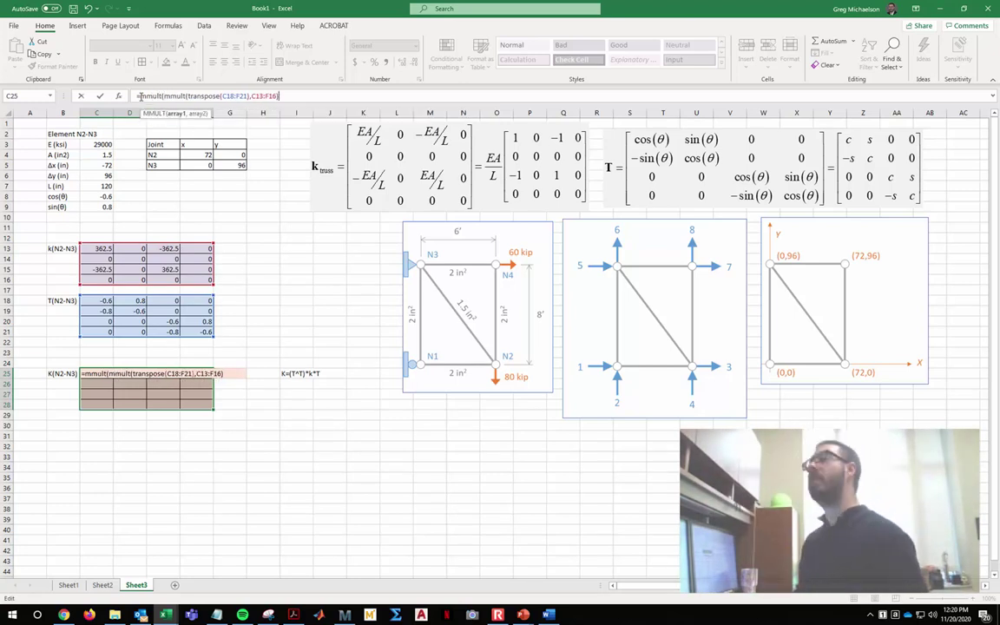
key(End)
text(,)
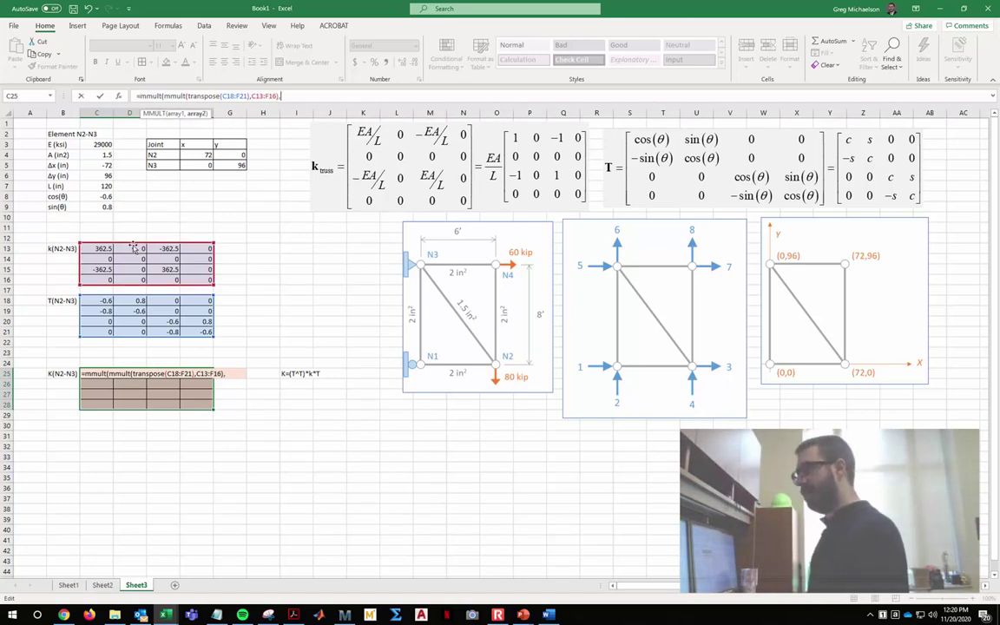
drag(106, 300, 195, 326)
text())
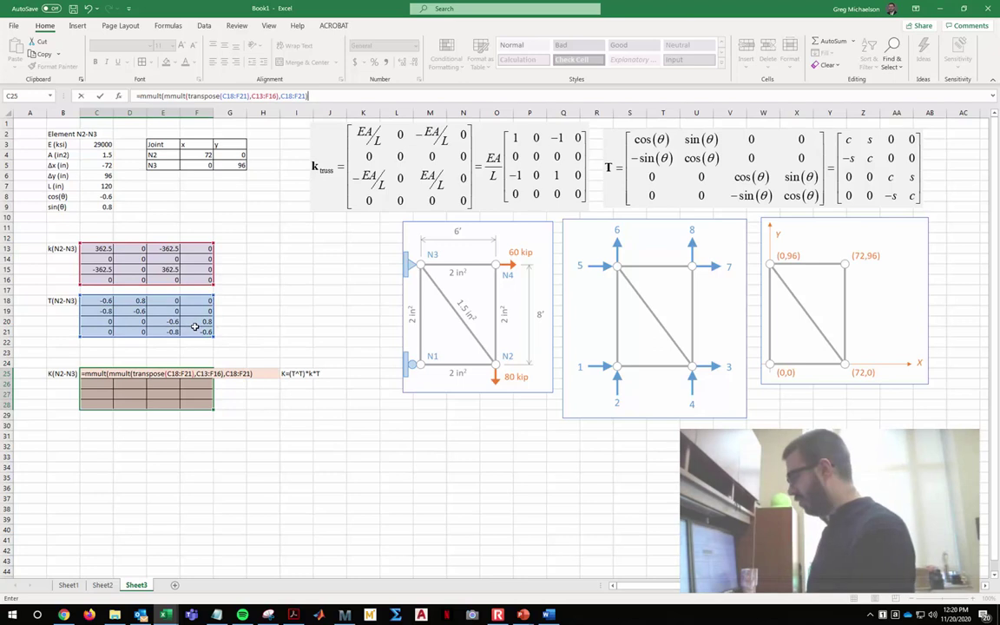
key(ctrl+shift+Return)
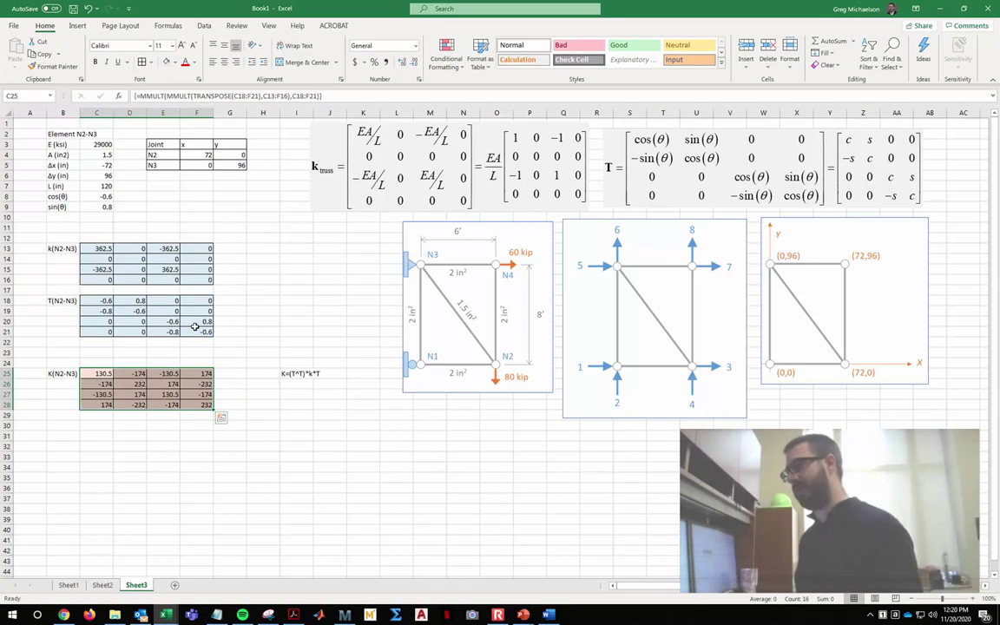
Delete the K=(T^T)*k*T note and move back to C24 above the global matrix
click(268, 423)
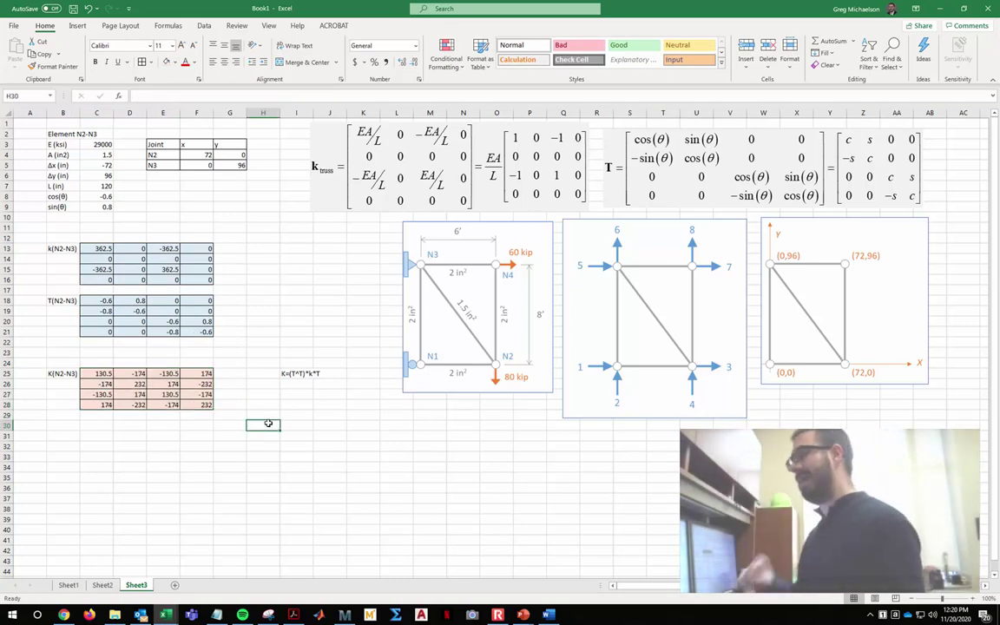
drag(105, 247, 194, 279)
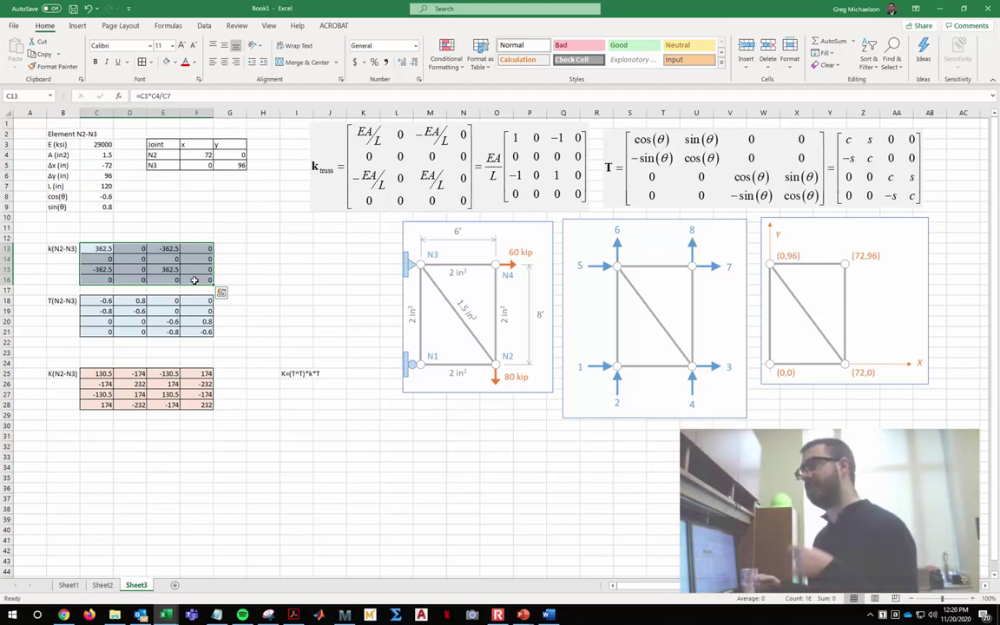
click(314, 272)
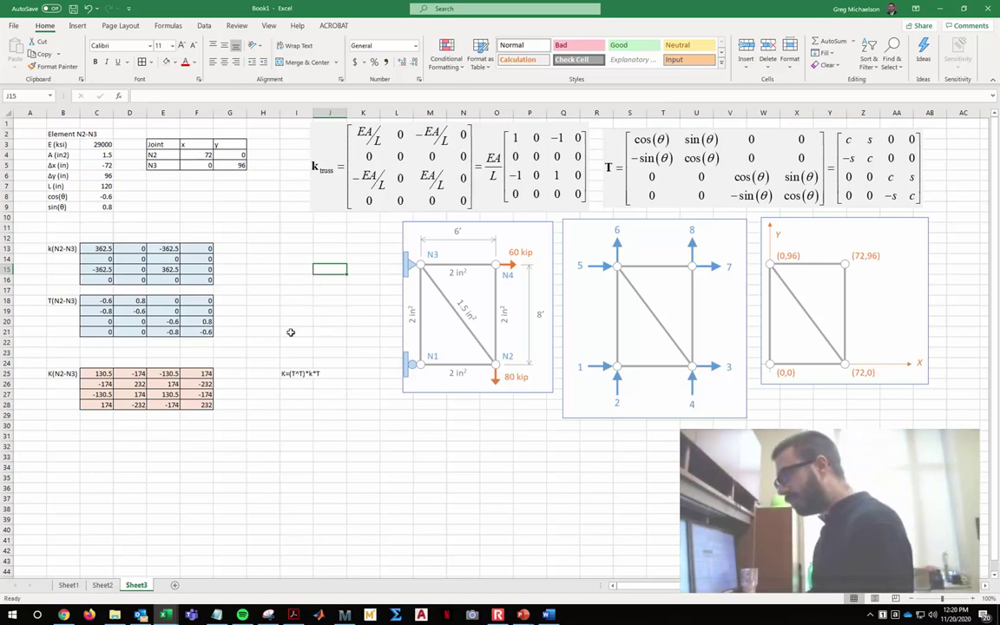
click(297, 371)
key(Delete)
key(Left)
key(Left)
key(Left)
key(Left)
key(Left)
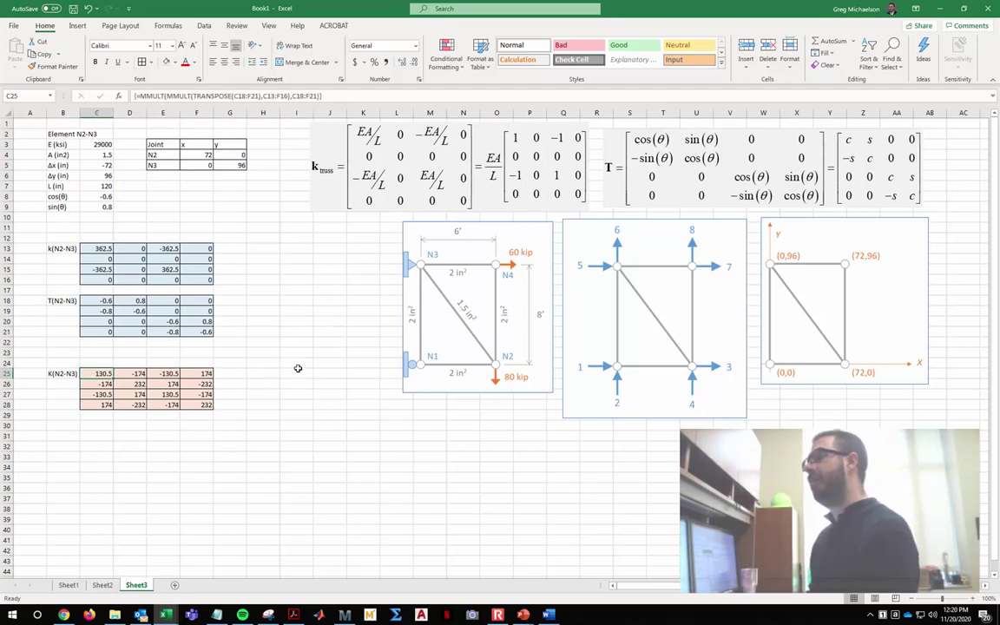
key(Up)
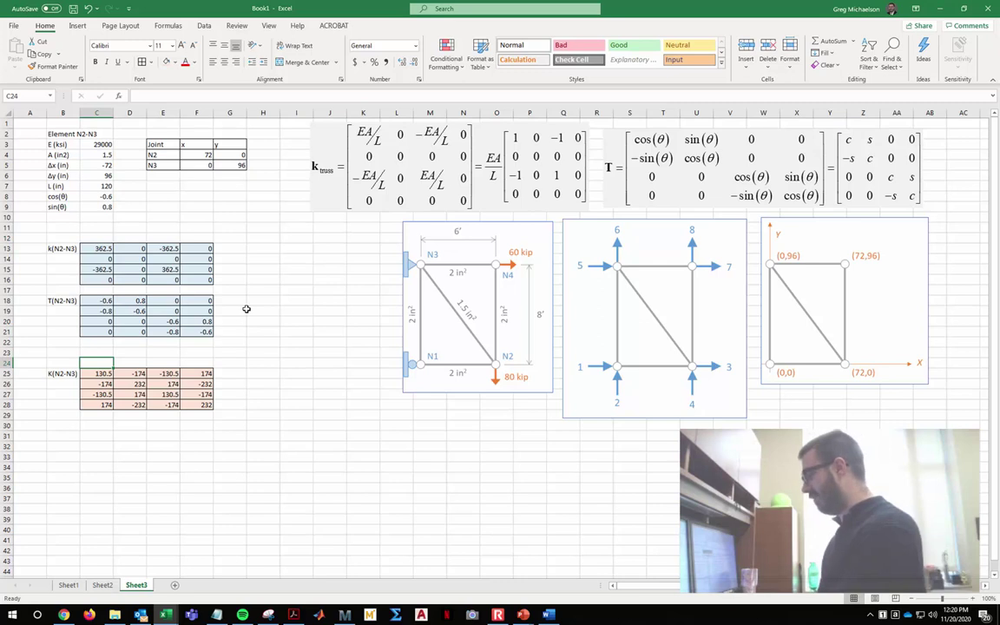
Label the K(N2-N3) columns with DOFs 3, 4, 5, 6 in C24:F24
text(3)
key(Tab)
text(4)
key(Tab)
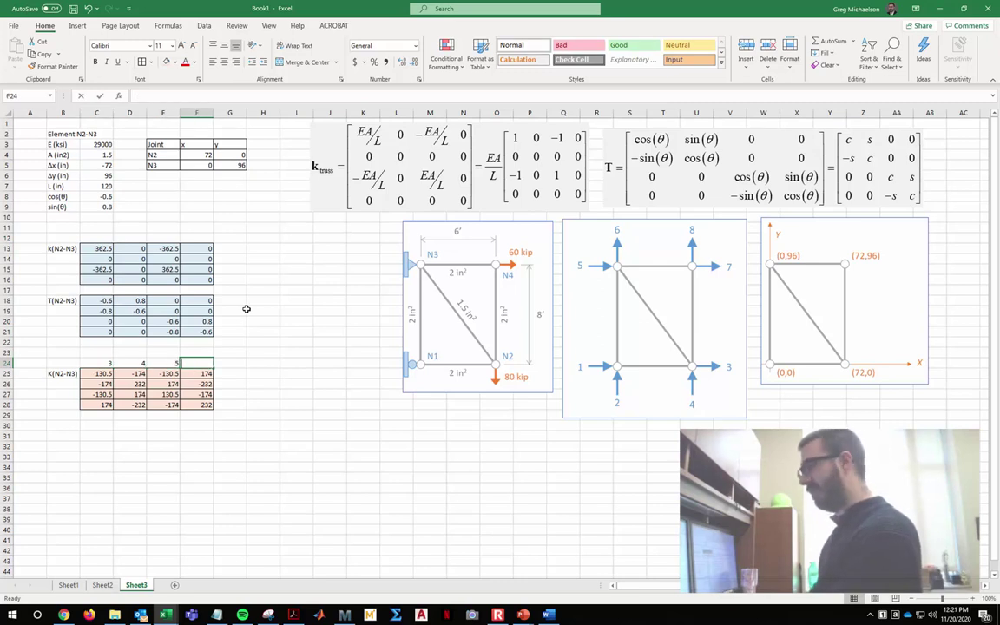
key(Tab)
key(Down)
Label the rows 3, 4, 5, 6 in G25:G28 and clear the stray 4, 5, 6 from H25:J25
text(3)
key(Tab)
text(4)
key(Tab)
text(5)
key(Tab)
text(6)
key(Return)
key(Up)
key(Return)
text(4)
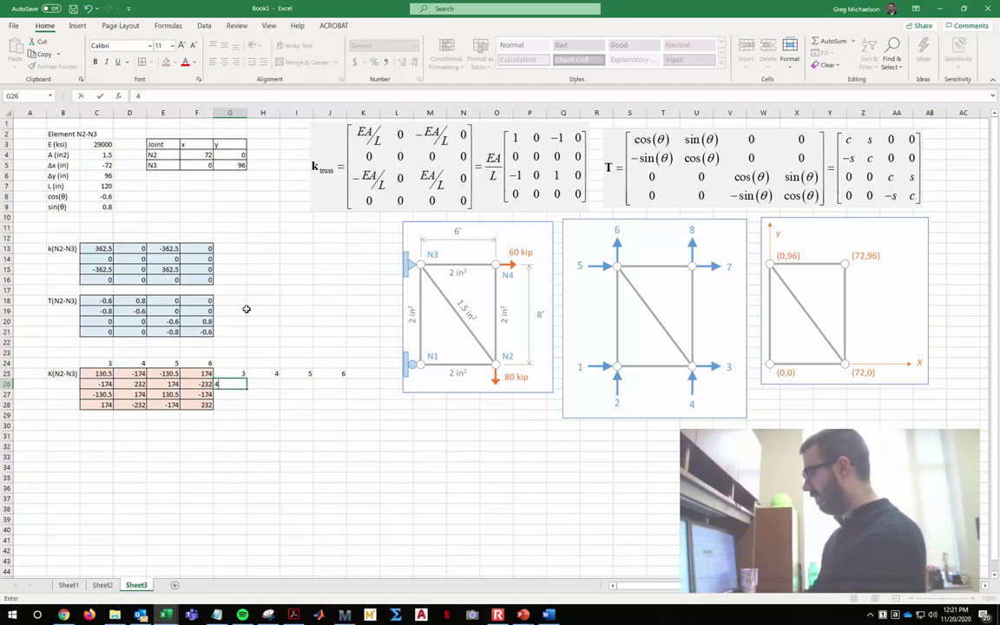
key(Return)
text(5)
key(Return)
text(6)
key(Return)
drag(260, 374, 319, 371)
key(Delete)
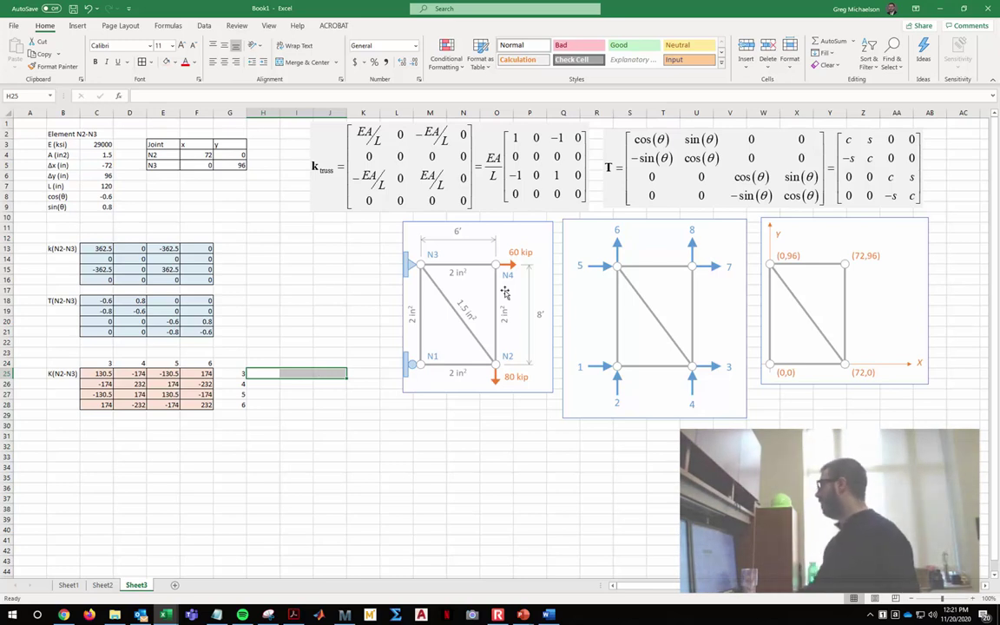
click(522, 614)
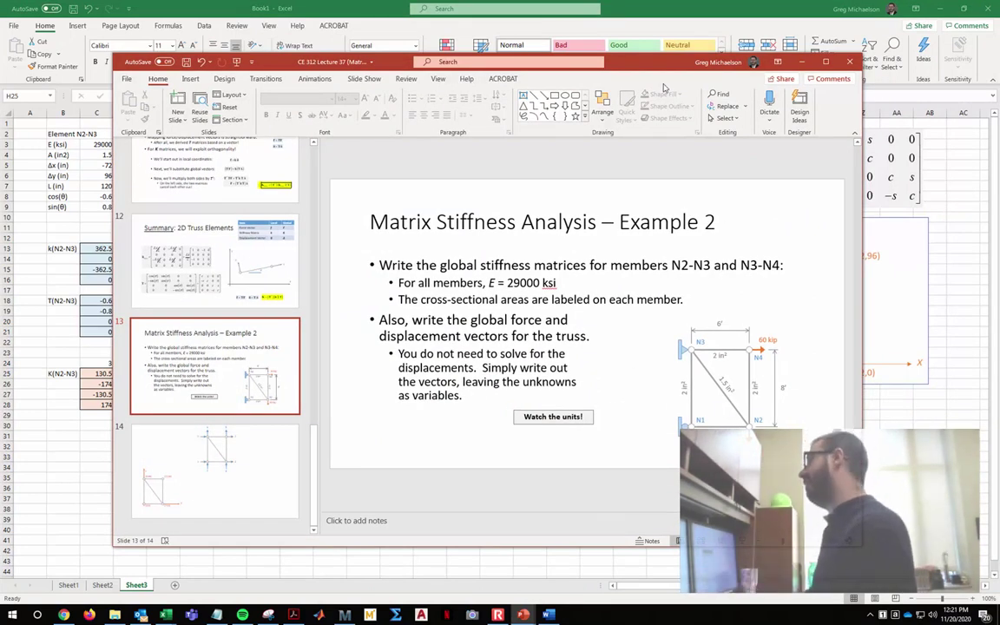
key(super+Down)
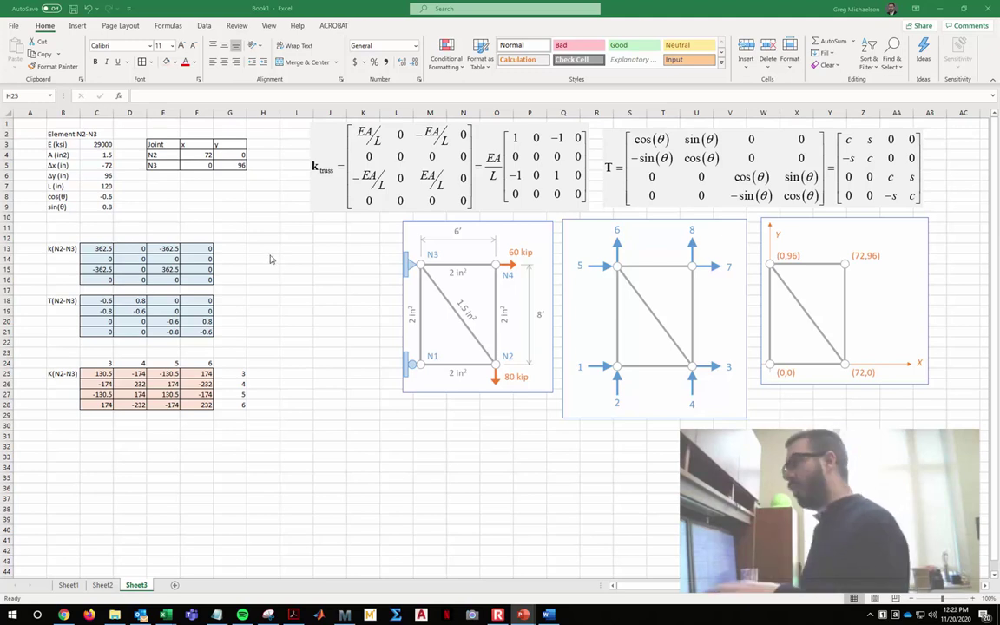
Shade the E, area, joint coordinate and joint name input cells yellow
click(101, 143)
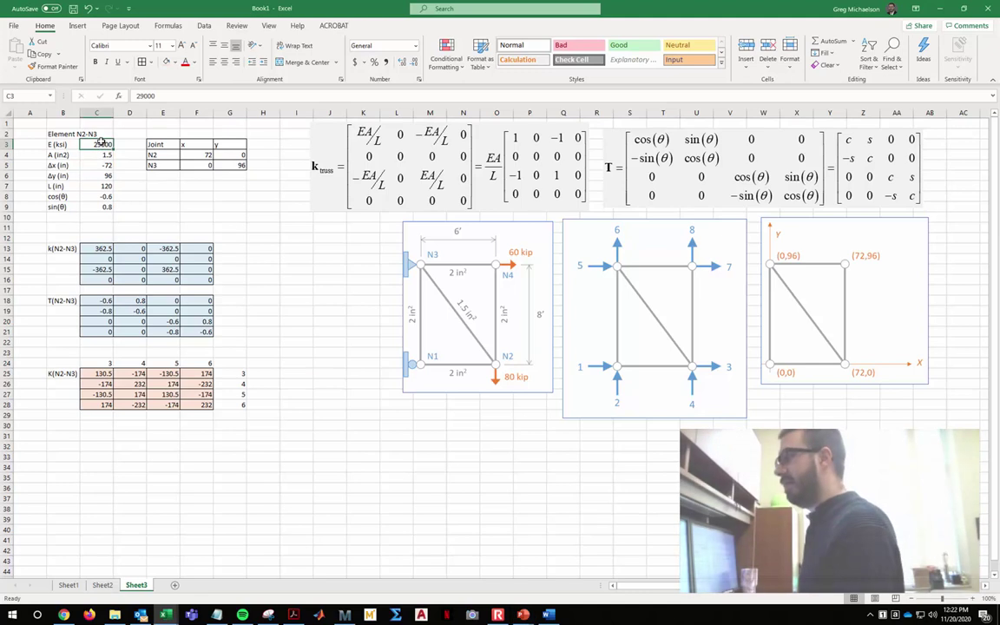
click(174, 63)
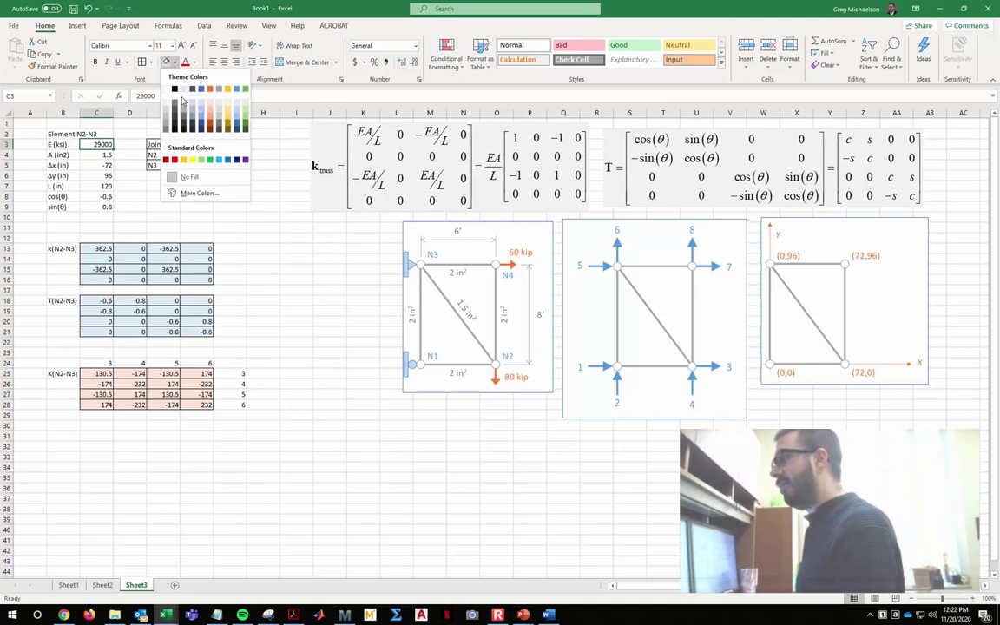
click(177, 148)
click(101, 155)
click(164, 62)
drag(184, 154, 230, 165)
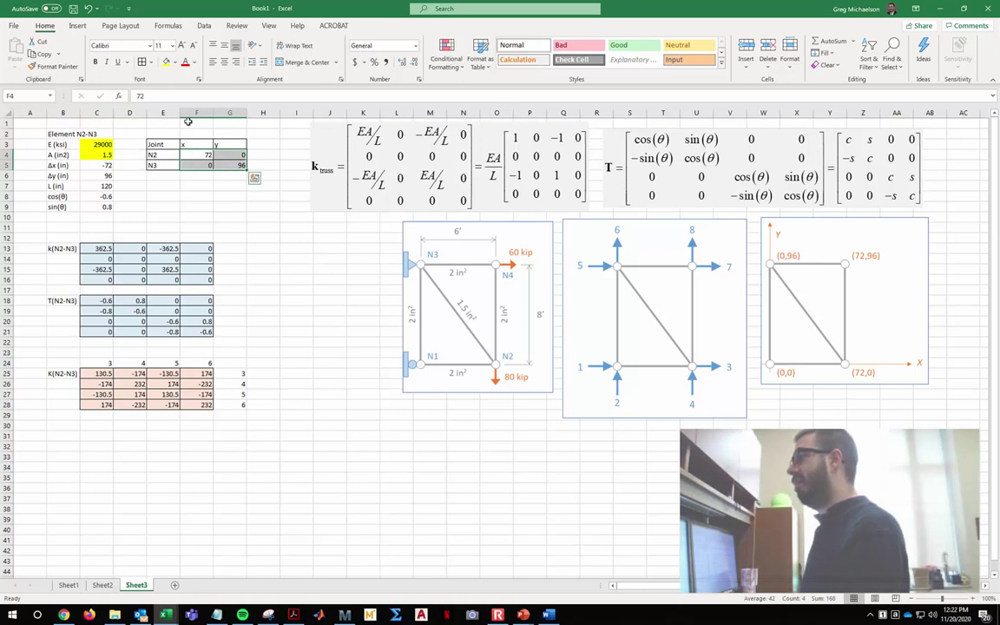
click(165, 63)
drag(167, 158, 165, 164)
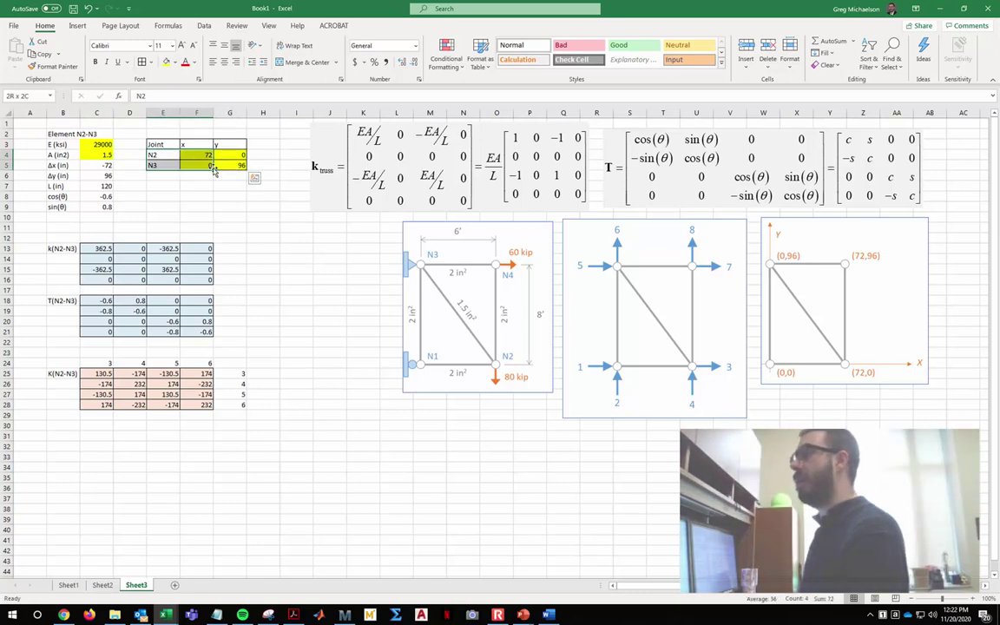
click(165, 62)
click(306, 258)
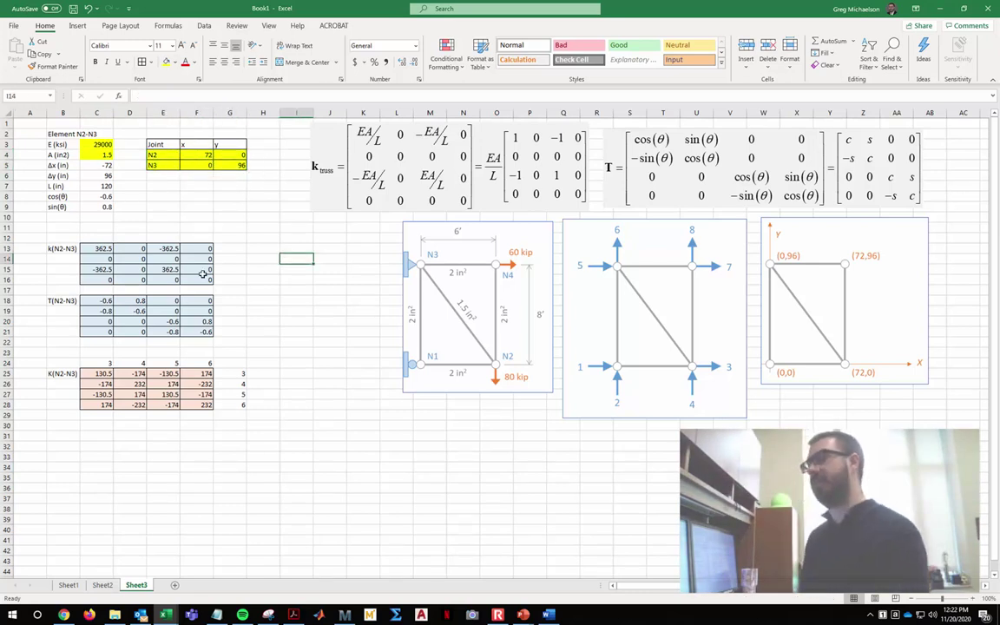
Test the inputs by setting the area to 6, then undo back to 1.5
click(90, 153)
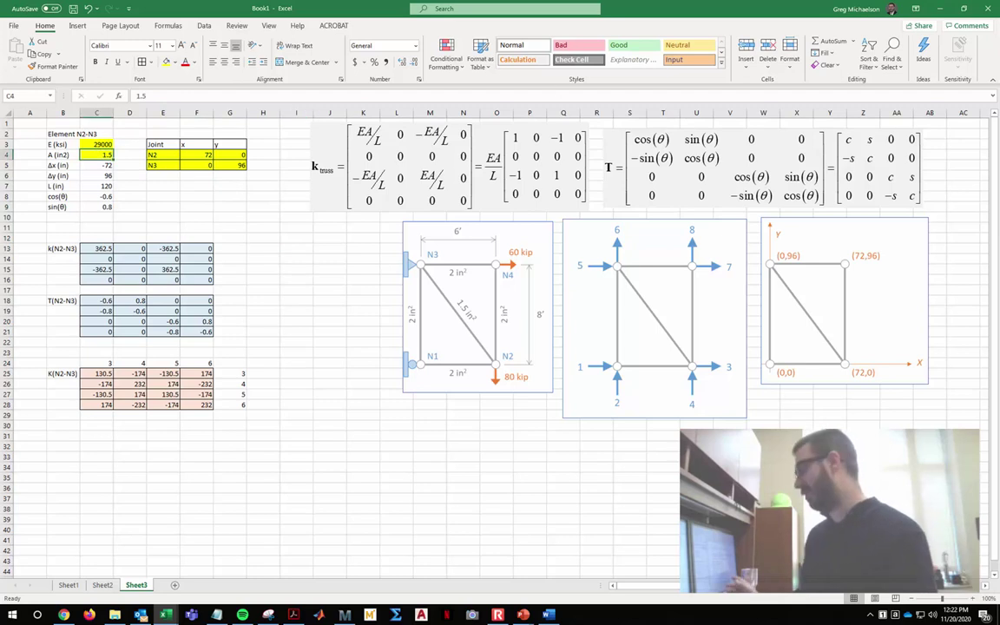
text(6)
key(Return)
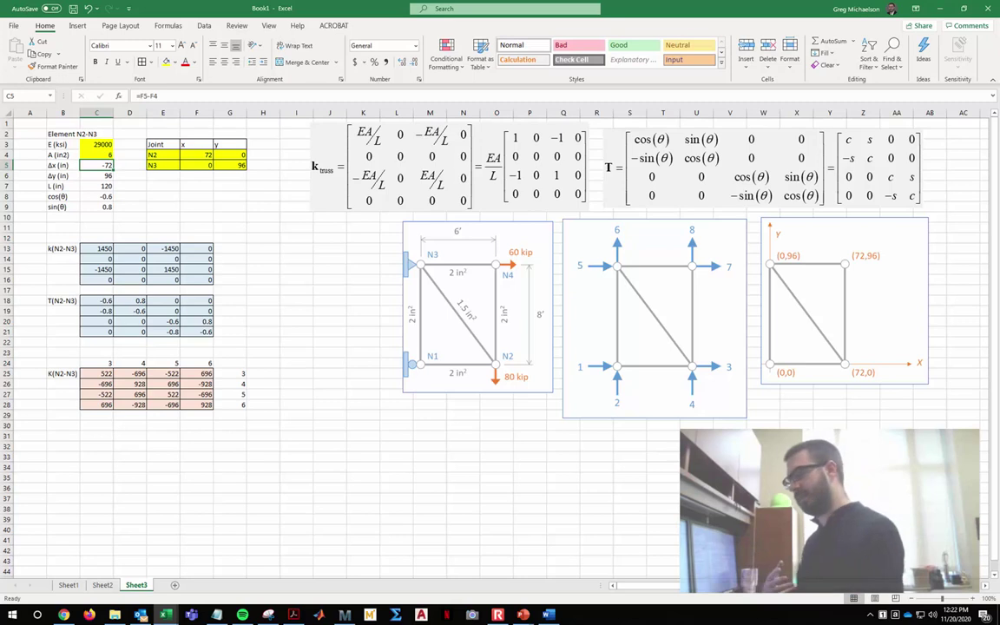
key(ctrl+z)
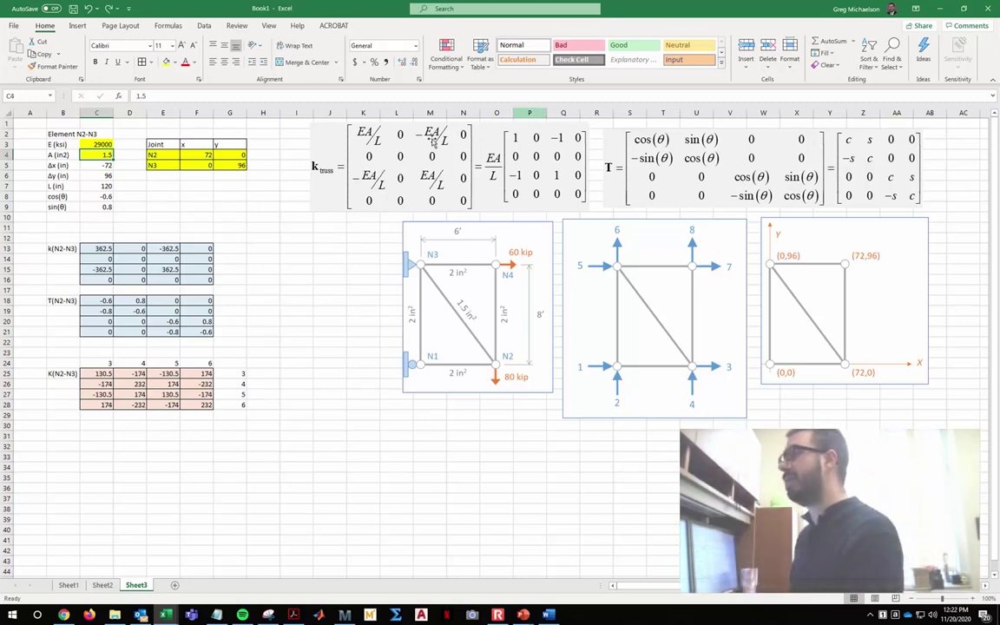
Copy the N2-N3 calculation block B2:H28 and paste it at B37
drag(51, 133, 267, 405)
key(ctrl+c)
scroll(211, 407, down, 2)
scroll(211, 406, down, 6)
click(70, 248)
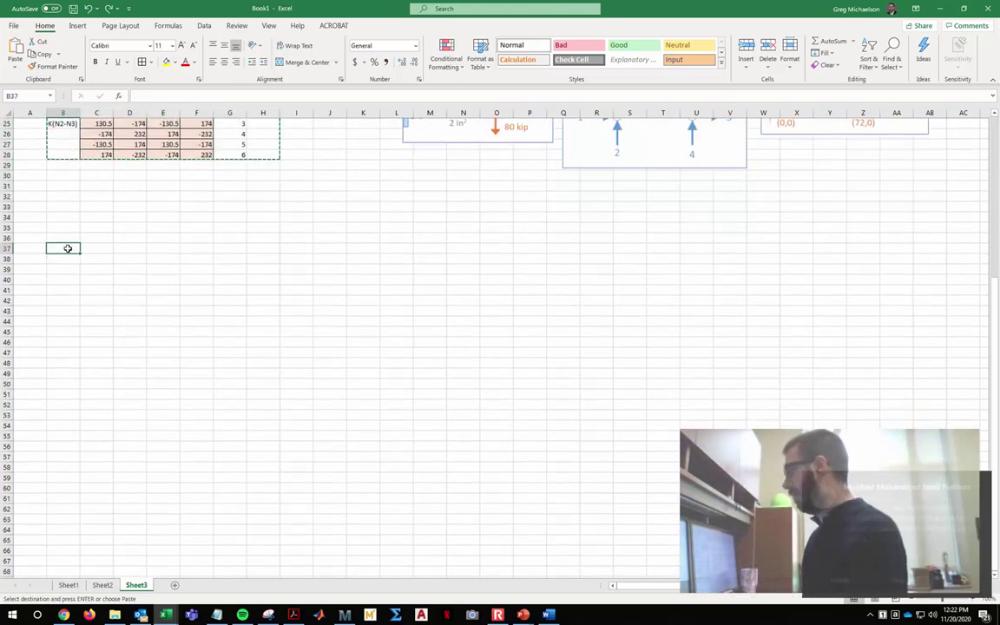
key(ctrl+v)
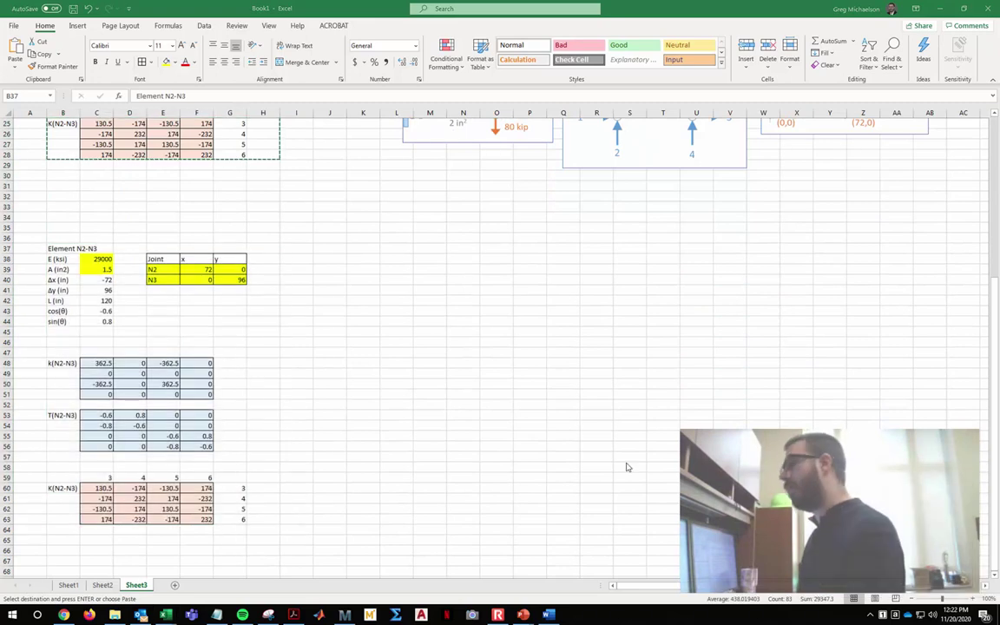
scroll(625, 462, down, 1)
scroll(625, 462, up, 6)
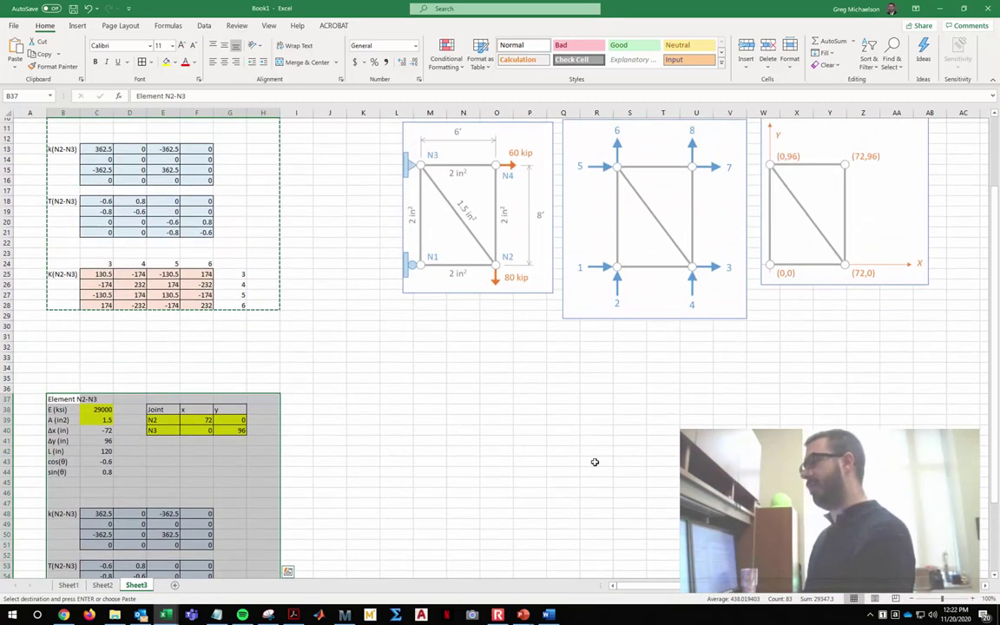
scroll(270, 371, down, 4)
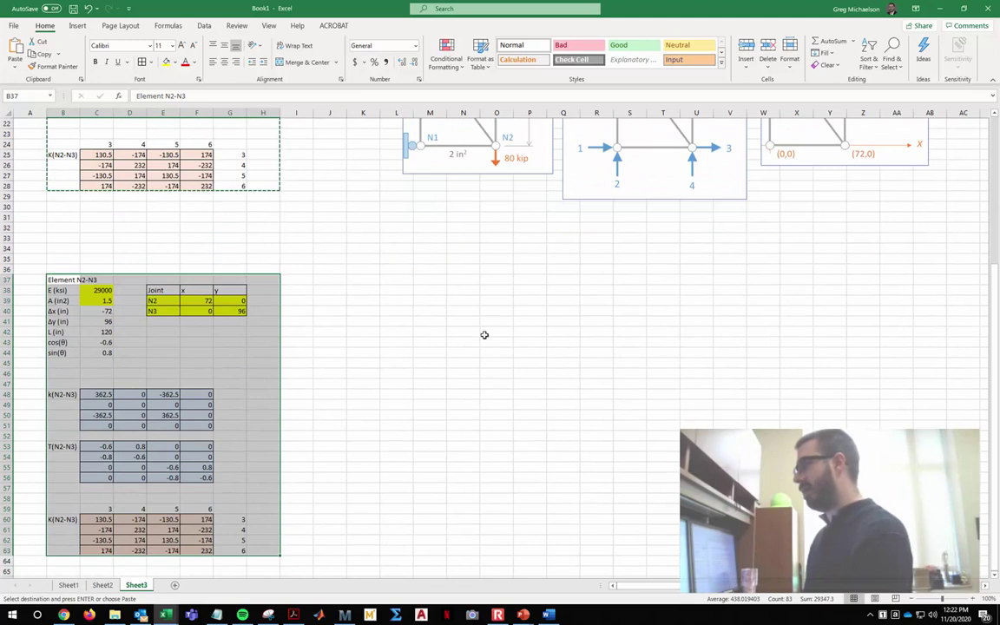
scroll(490, 243, up, 1)
scroll(335, 357, down, 4)
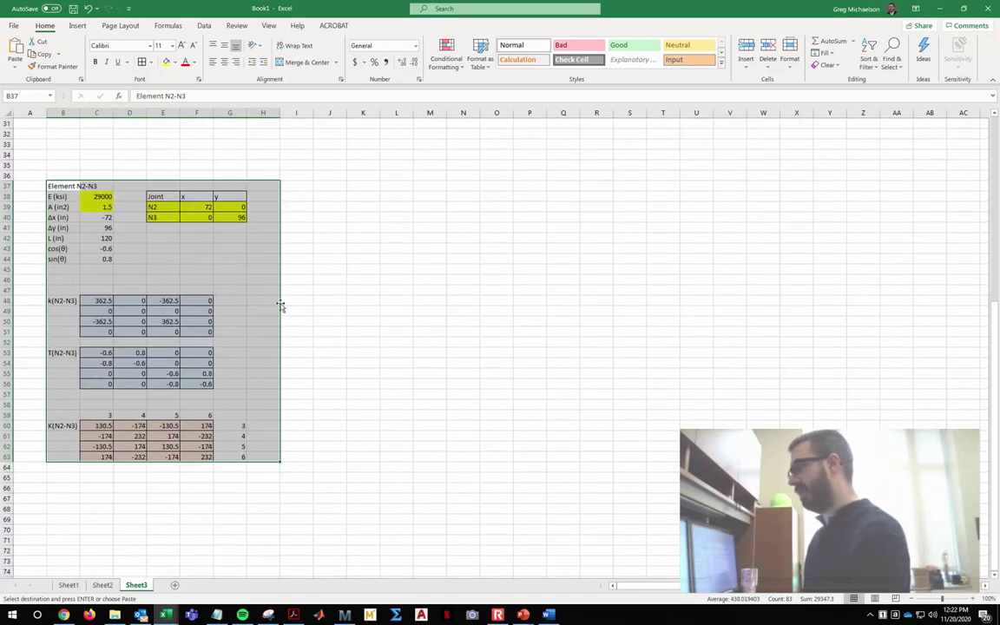
Shift the pasted block down to row 40 and move the three truss diagrams beside it
drag(281, 305, 286, 337)
scroll(567, 305, up, 5)
click(476, 230)
drag(476, 230, 451, 443)
drag(645, 256, 656, 494)
drag(873, 203, 905, 455)
scroll(905, 455, down, 5)
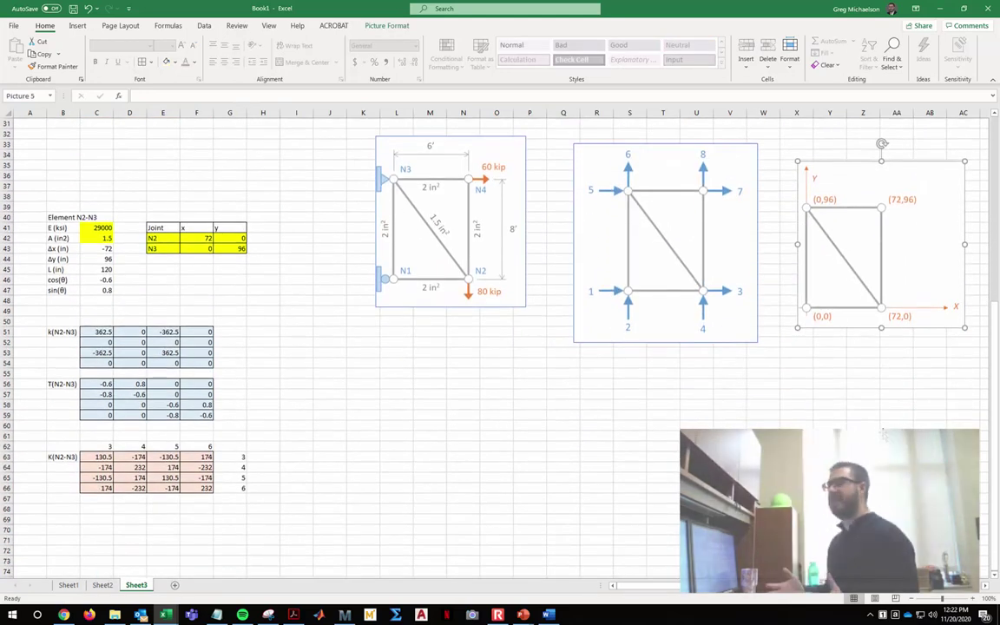
Rename the copied block's title to Element N3-N4
click(61, 217)
click(171, 96)
click(173, 96)
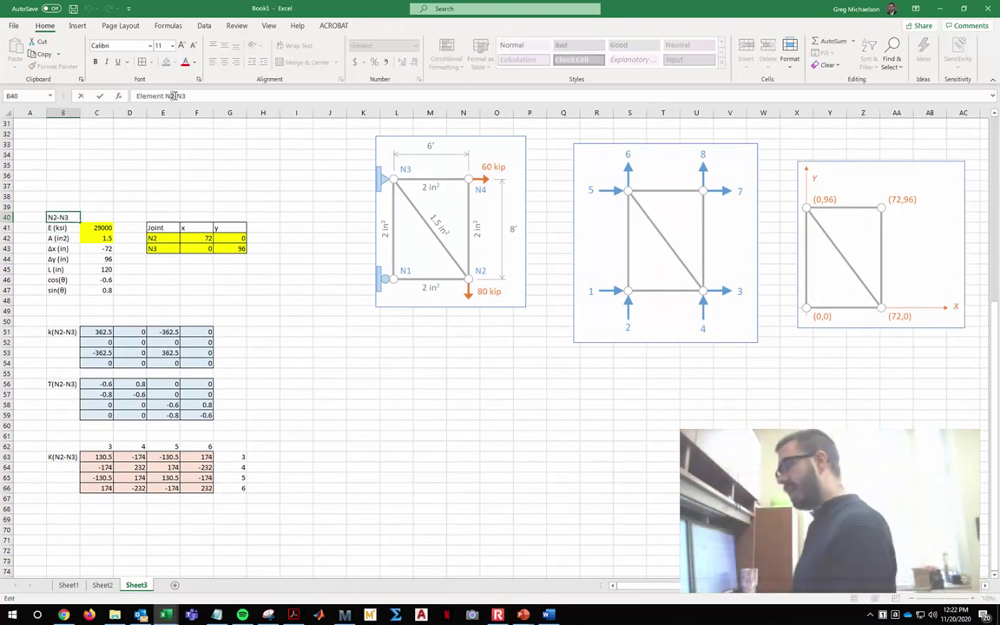
double_click(184, 95)
text(N4)
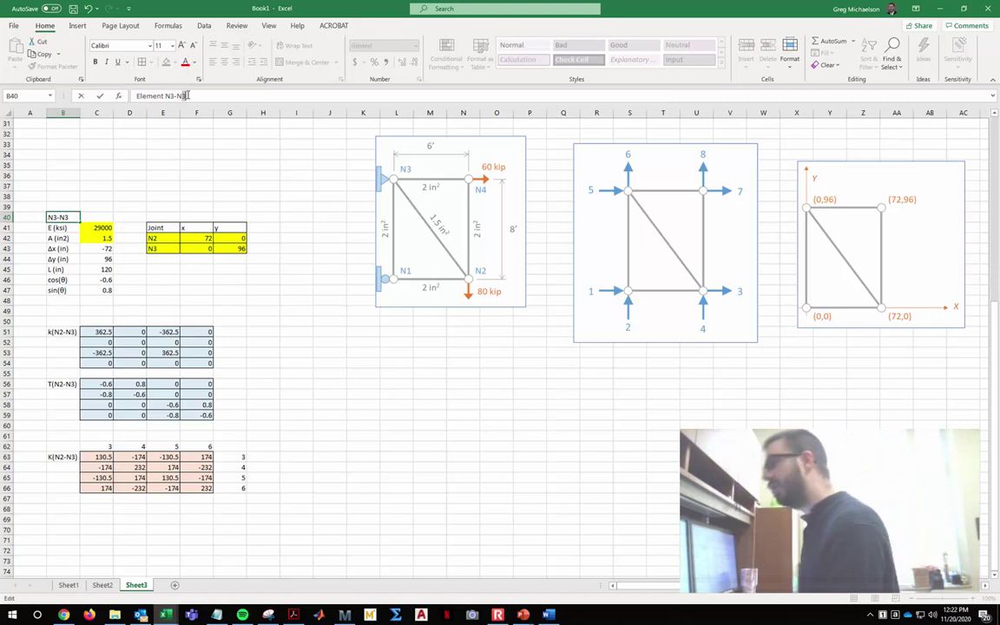
key(Return)
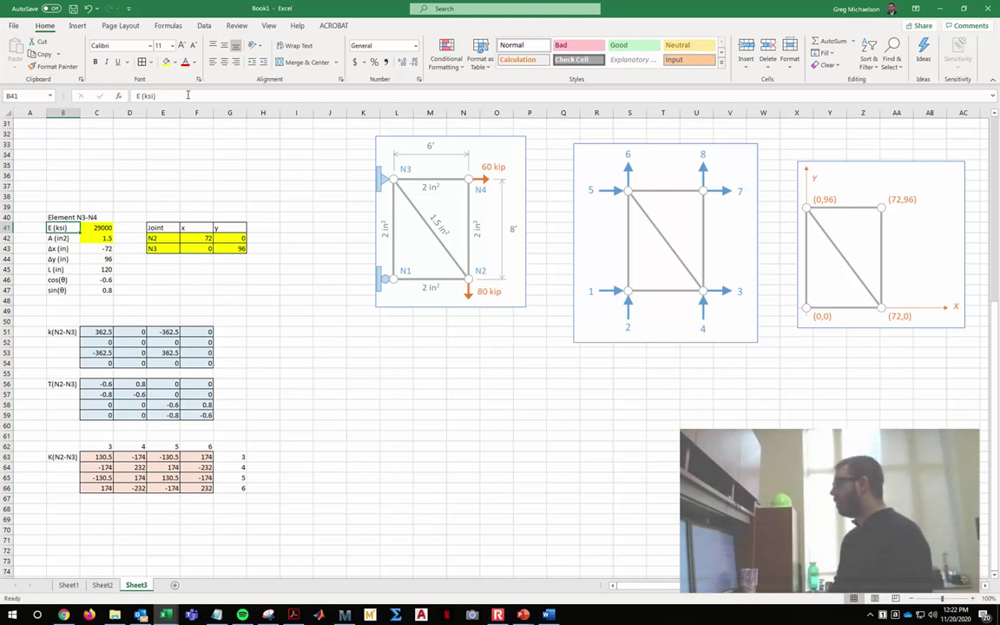
Remove the yellow fill from the E value and set the area to 2
key(Right)
click(176, 62)
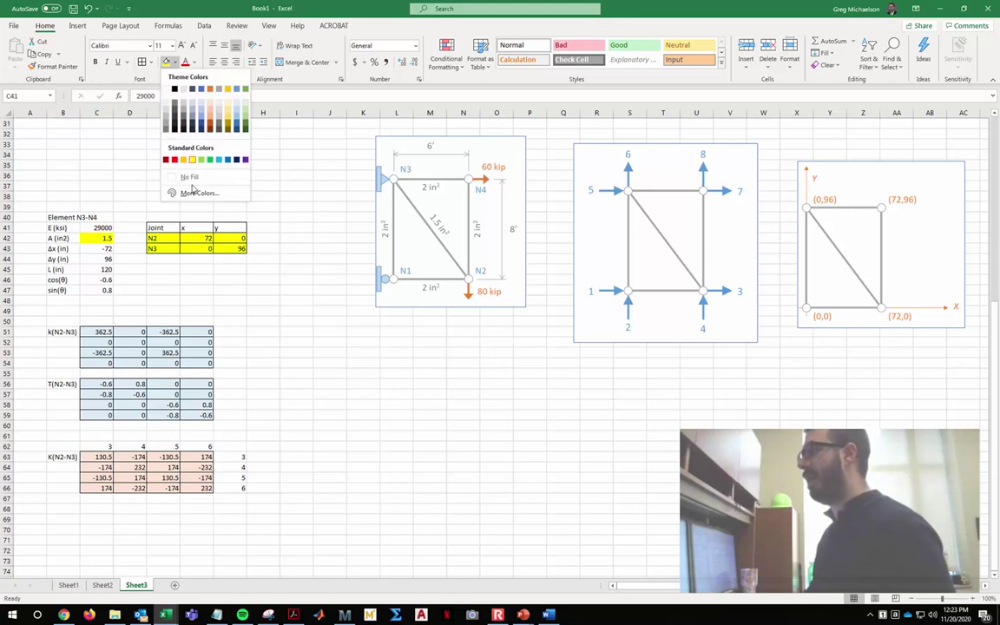
click(192, 178)
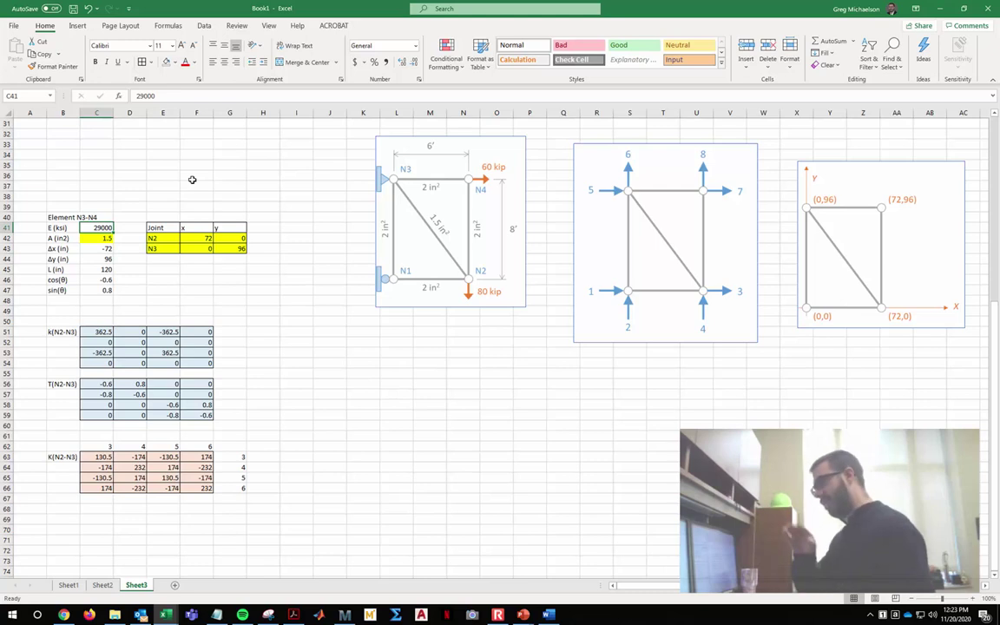
key(Down)
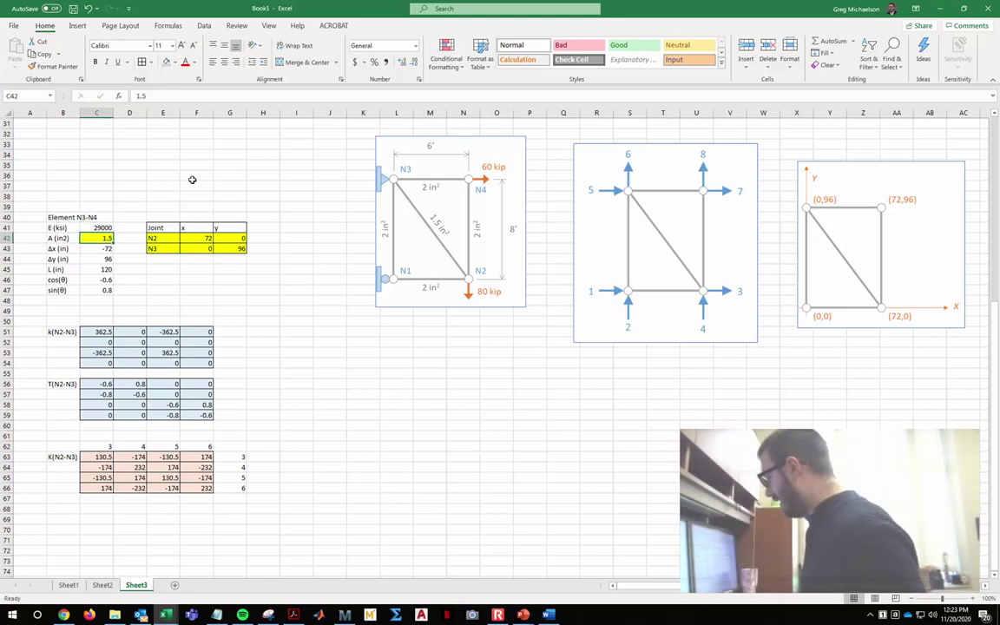
text(2)
key(ctrl+Return)
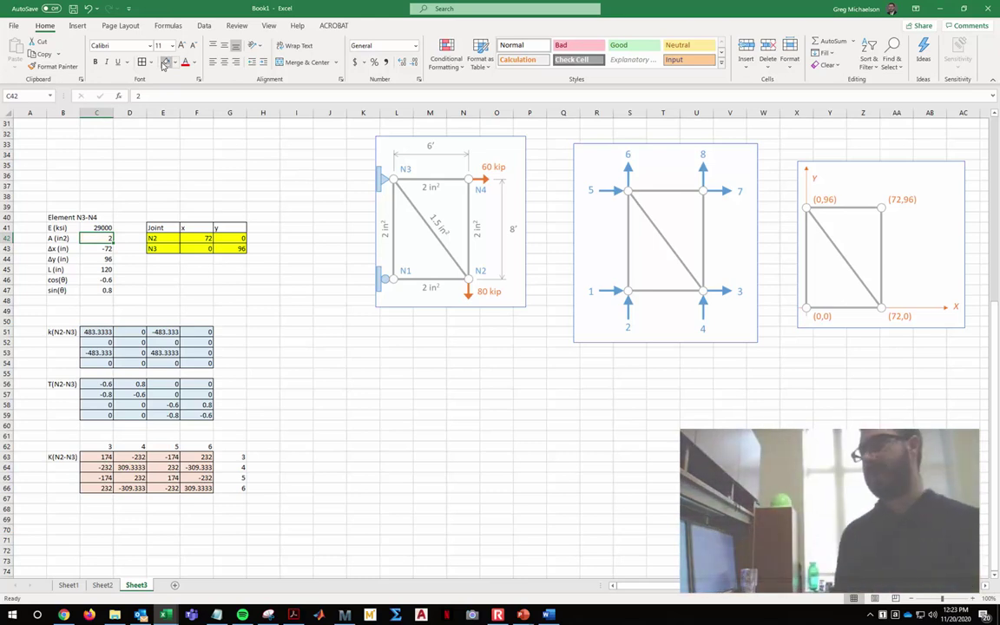
Name the element's joints N3 and N4
key(Right)
key(Right)
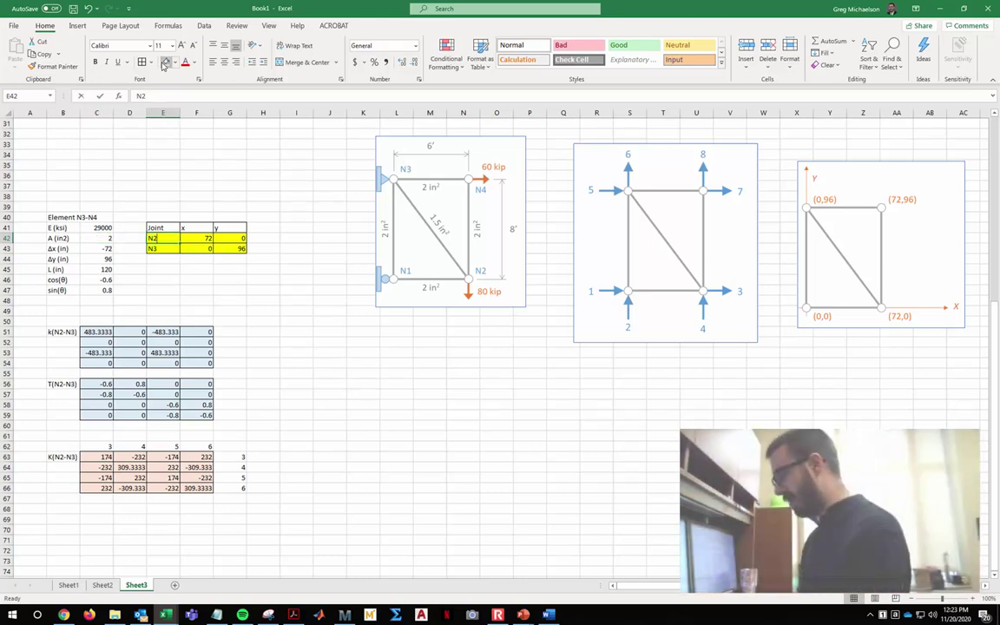
text(N3)
key(Return)
text(N3)
key(BackSpace)
text(4)
key(Return)
Enter joint coordinates N3 at (0, 96) and N4 at (72, 96)
key(Up)
key(Up)
key(Right)
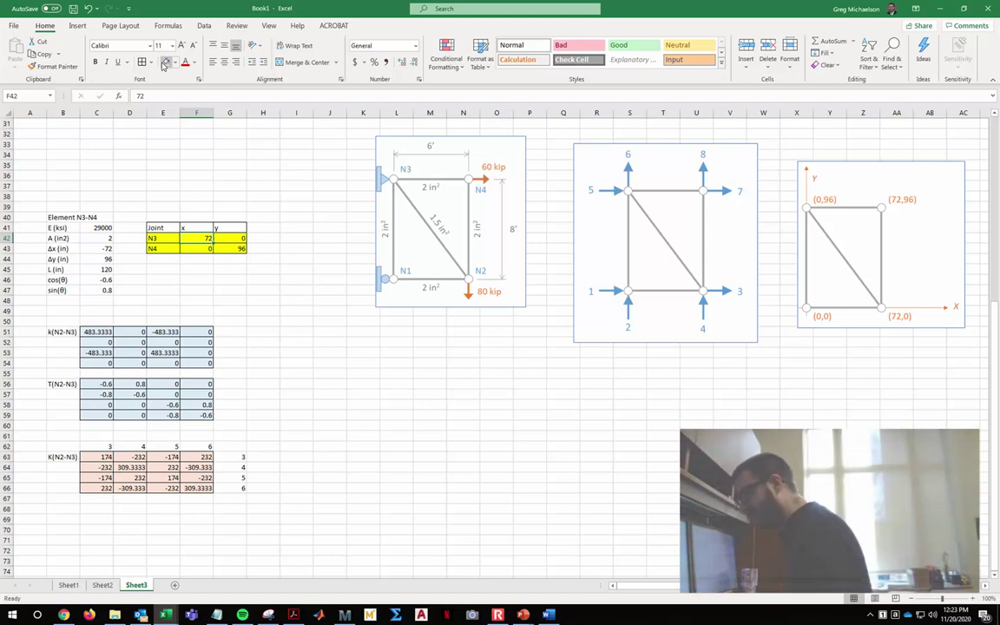
text(0)
key(Tab)
text(96)
key(Return)
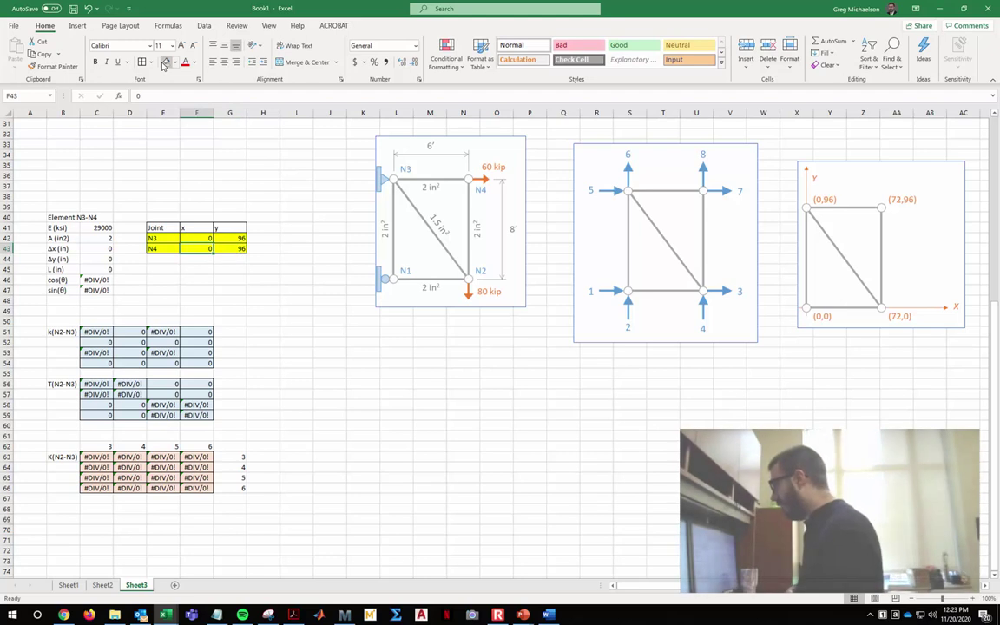
text(72)
key(Tab)
text(96)
key(Return)
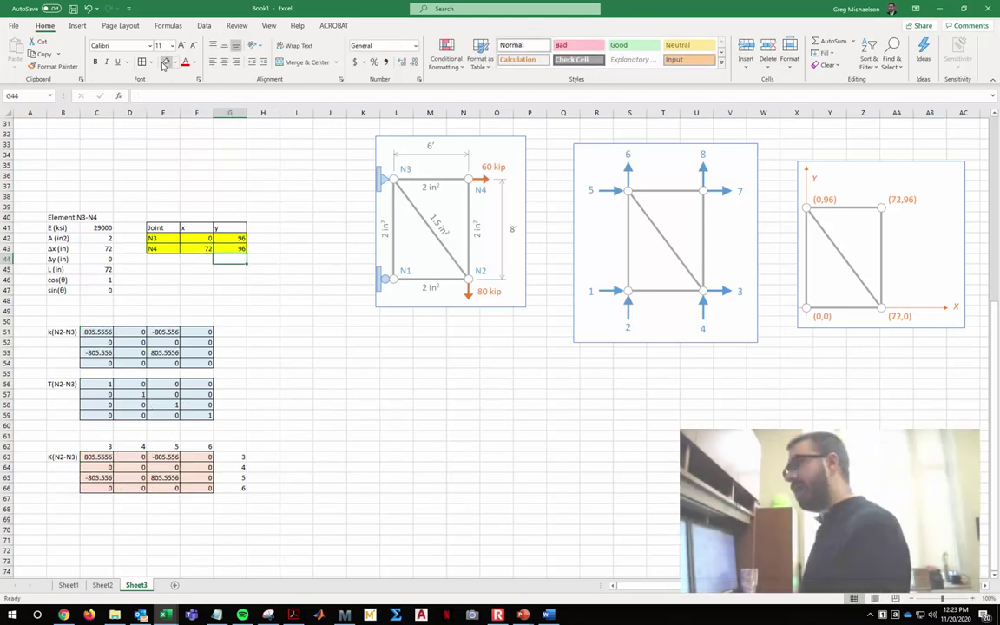
Select the N3/N4 joint table and enter DOF label 5 in C62 above K
click(164, 239)
drag(164, 239, 230, 251)
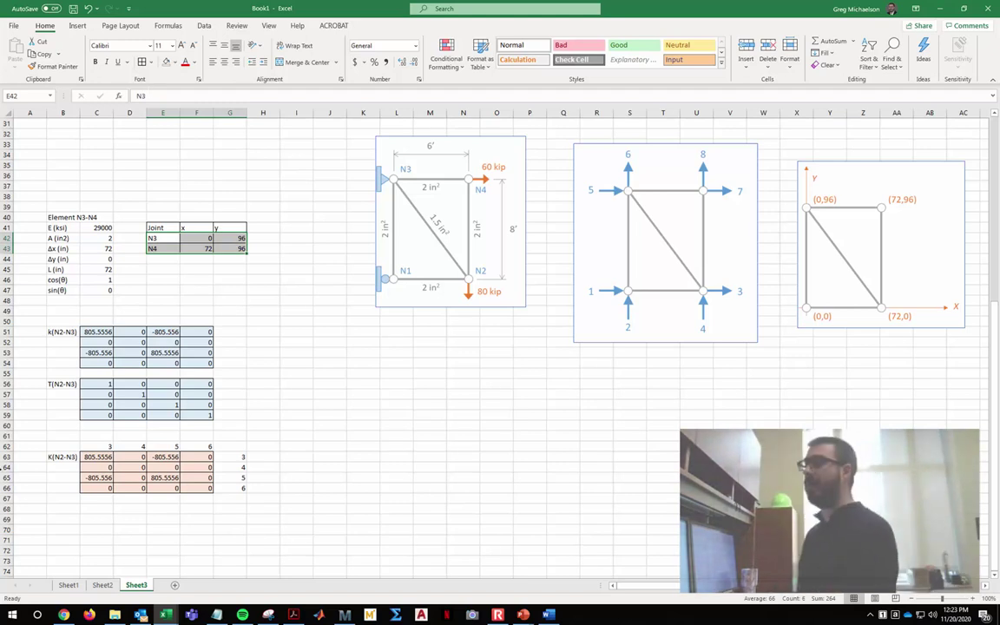
click(104, 447)
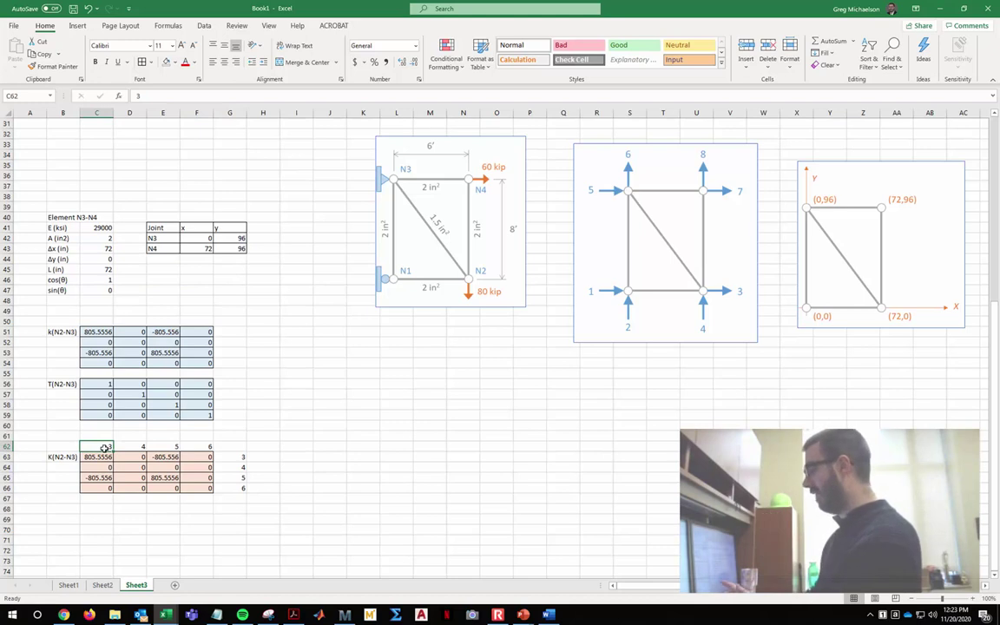
text(5)
key(Return)
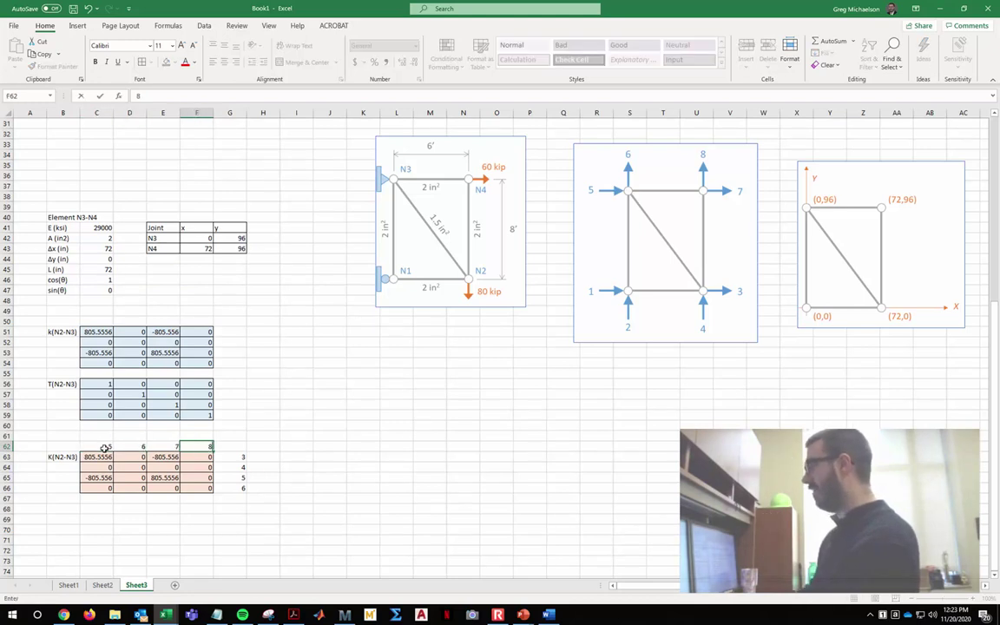
Label K's rows 5 and 6 in G63:G64 and delete the stray 6 in H63
key(Right)
text(5)
key(Tab)
text(6)
key(Return)
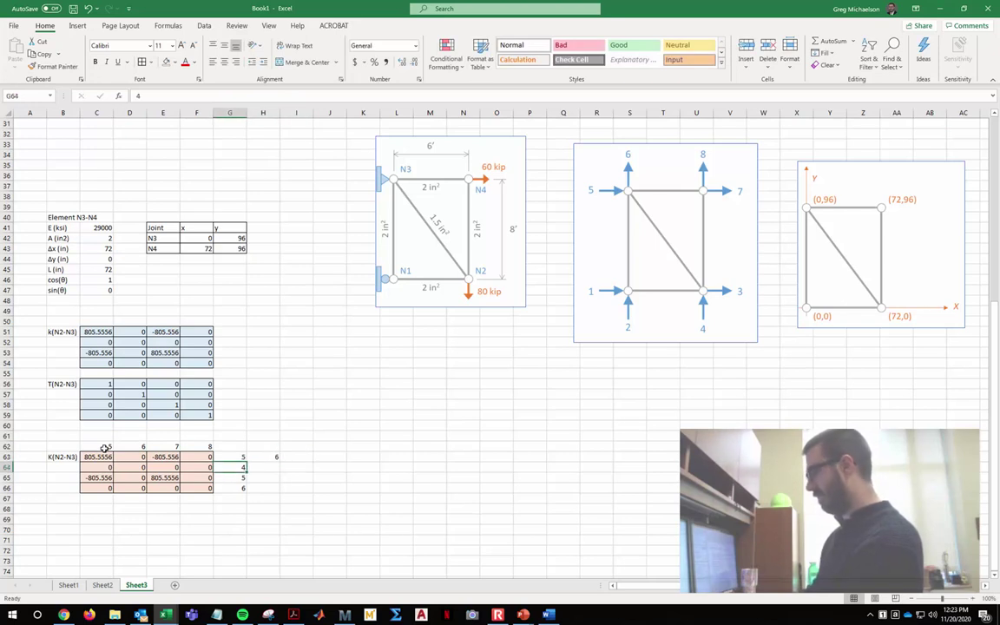
text(6)
key(Tab)
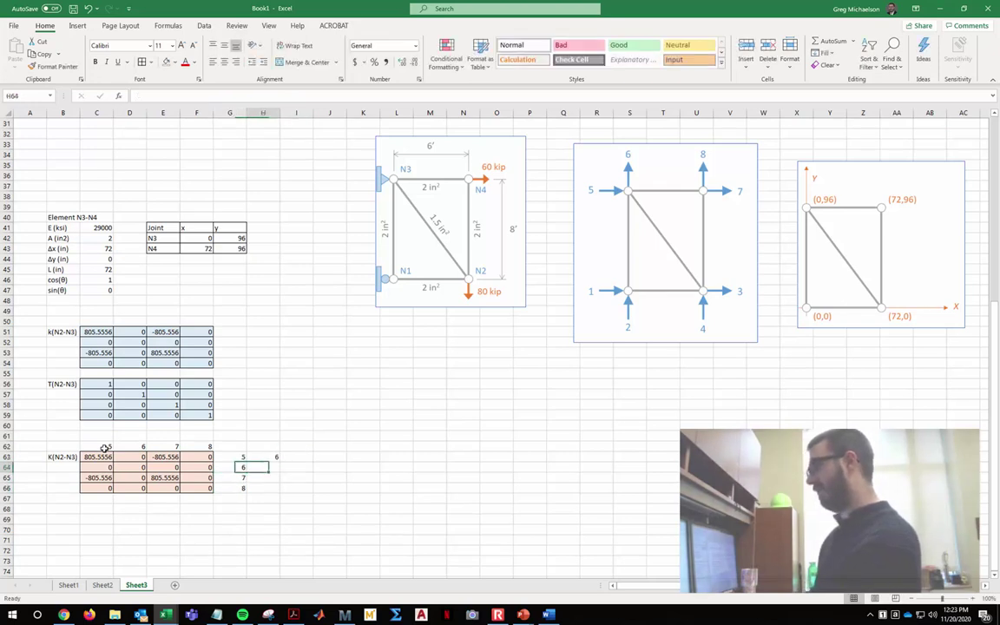
key(Up)
key(Delete)
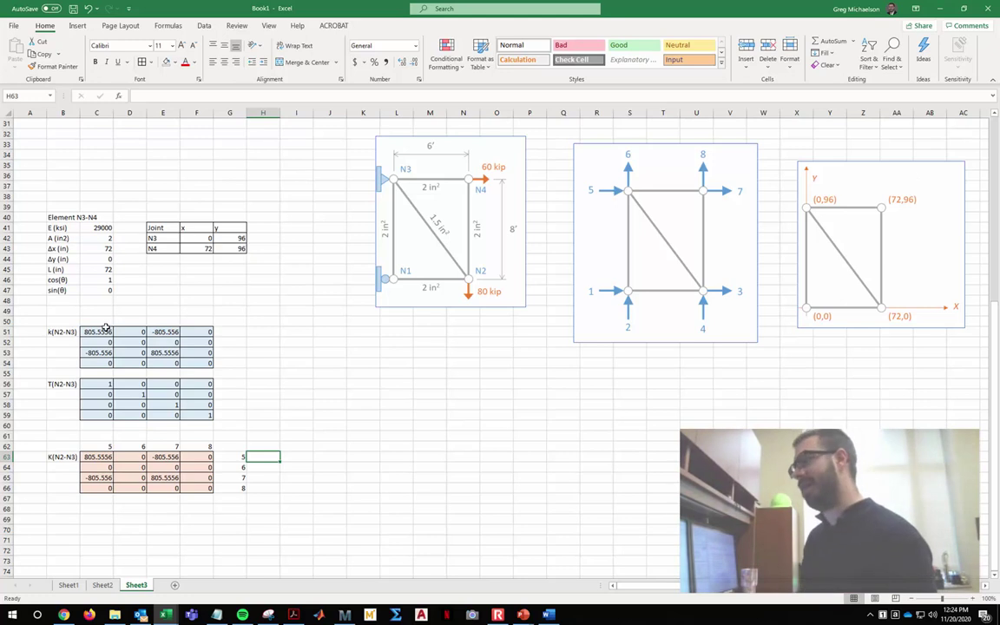
Fill the N3-N4 local k matrix C51:F54 yellow and select the global K matrix C63:F66
drag(105, 329, 202, 362)
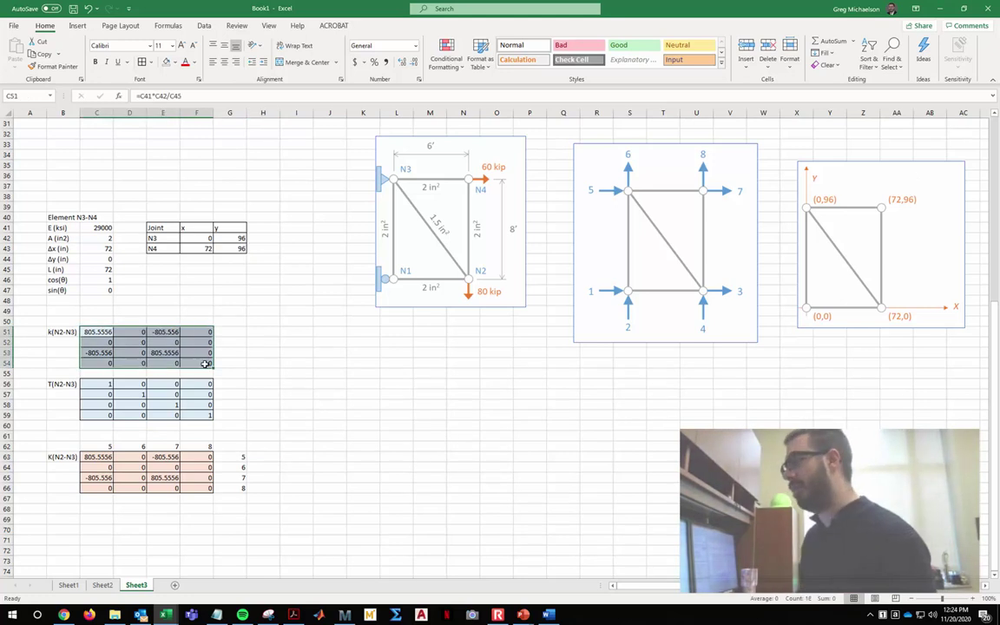
click(175, 63)
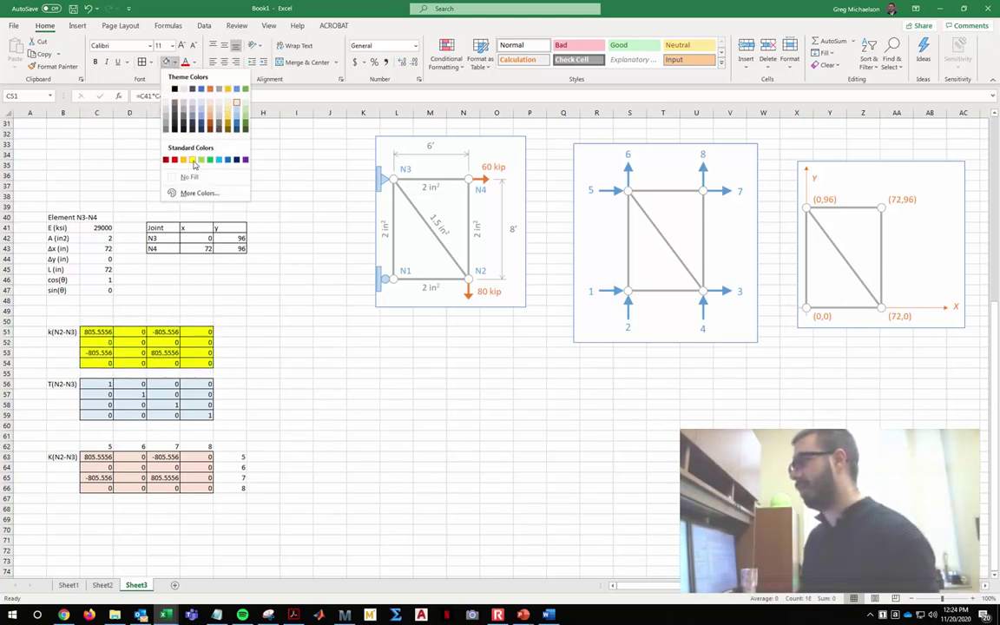
click(193, 160)
drag(96, 456, 201, 488)
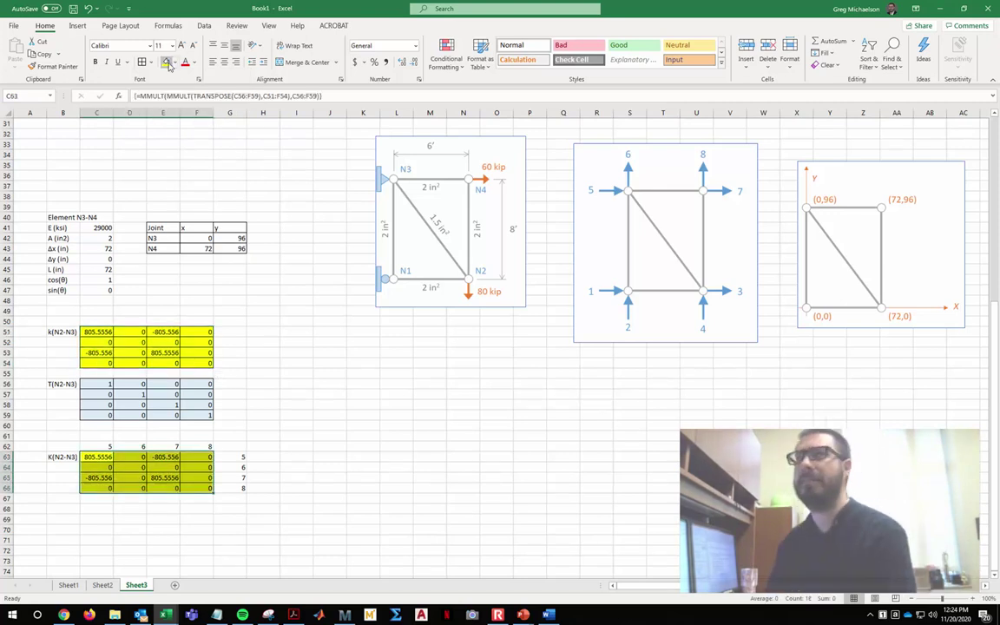
scroll(355, 293, up, 10)
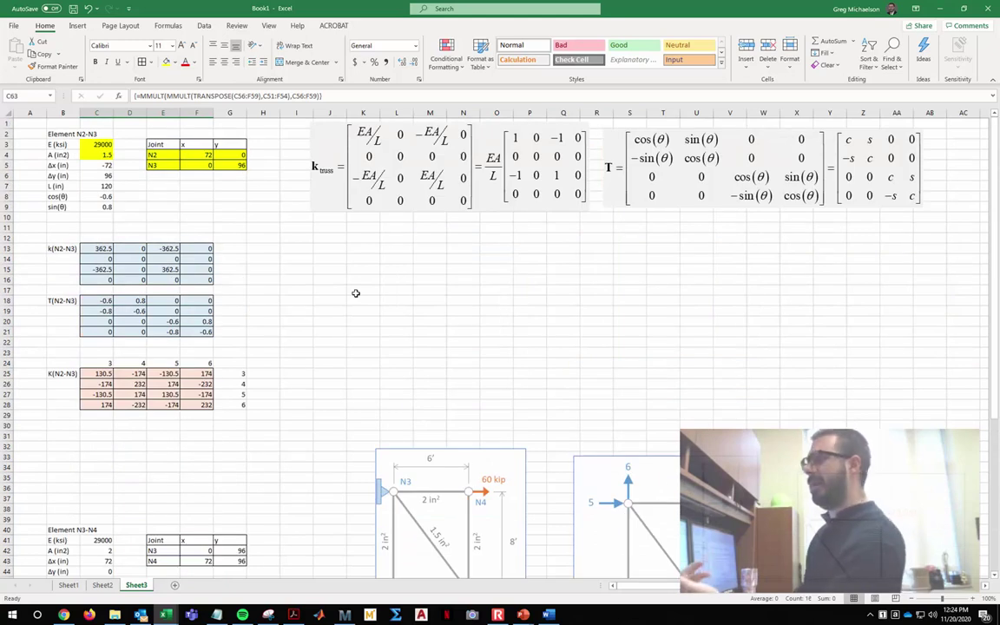
scroll(355, 293, down, 8)
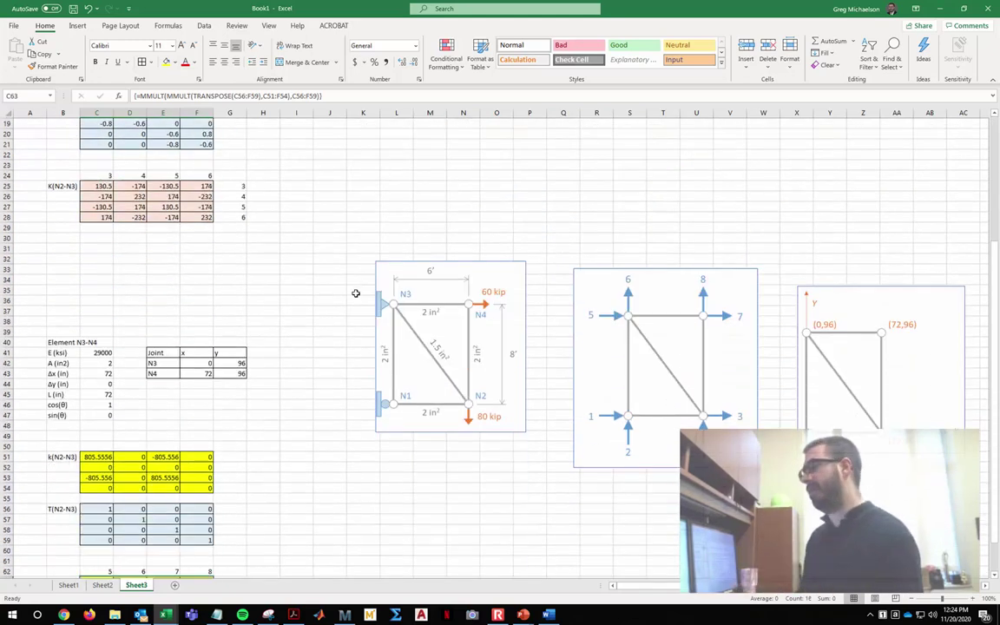
mouse_move(498, 615)
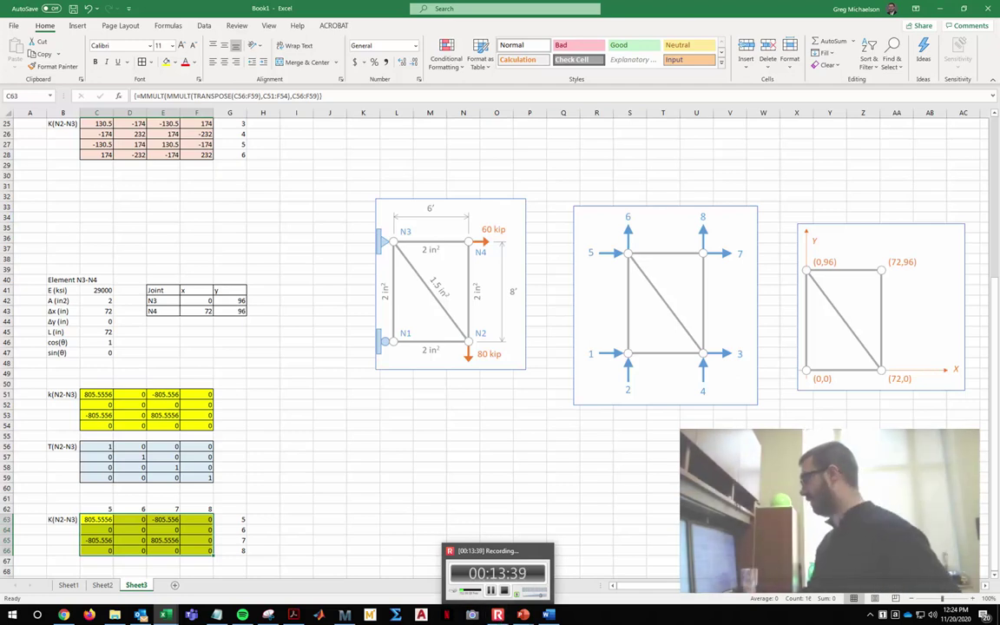
Move the x-y axes picture up to the top right and select the T matrix C56:F59
drag(965, 319, 968, 245)
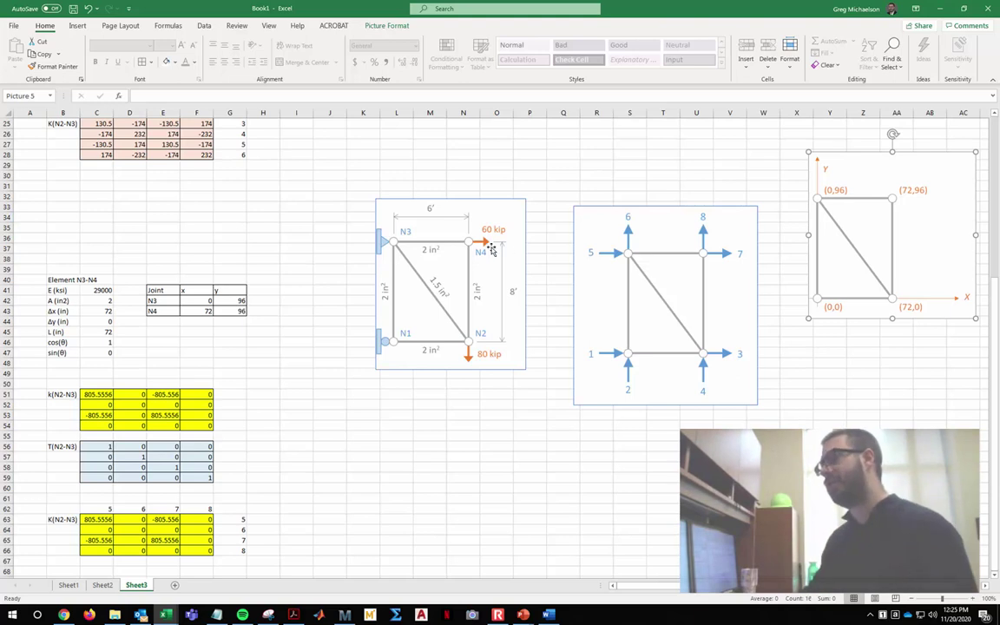
drag(111, 443, 199, 475)
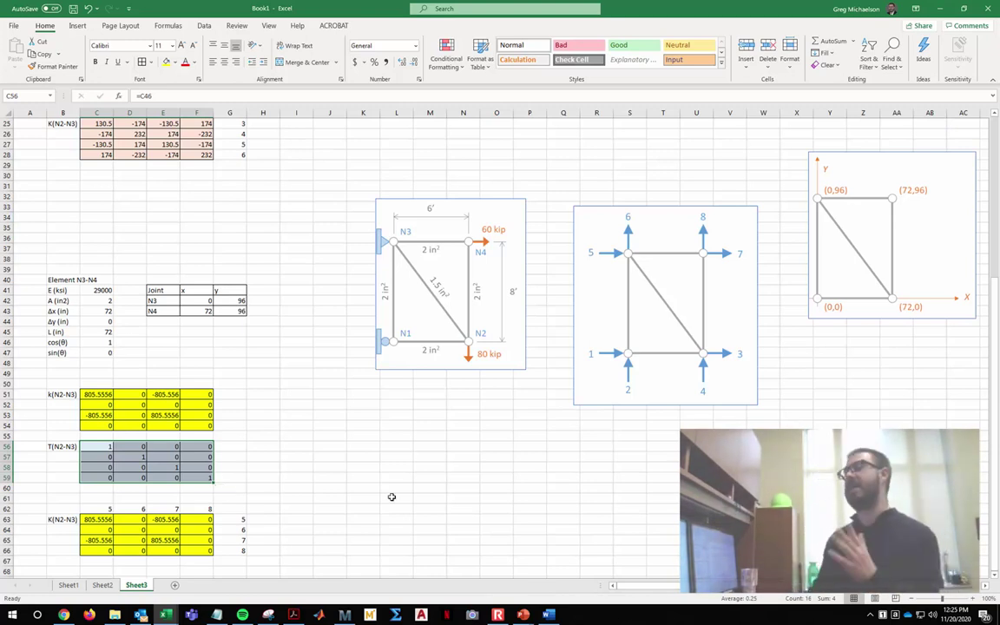
Re-enter the sin(θ) formula in C47 so the block reads cos(θ) 0 and sin(θ) 1
click(100, 342)
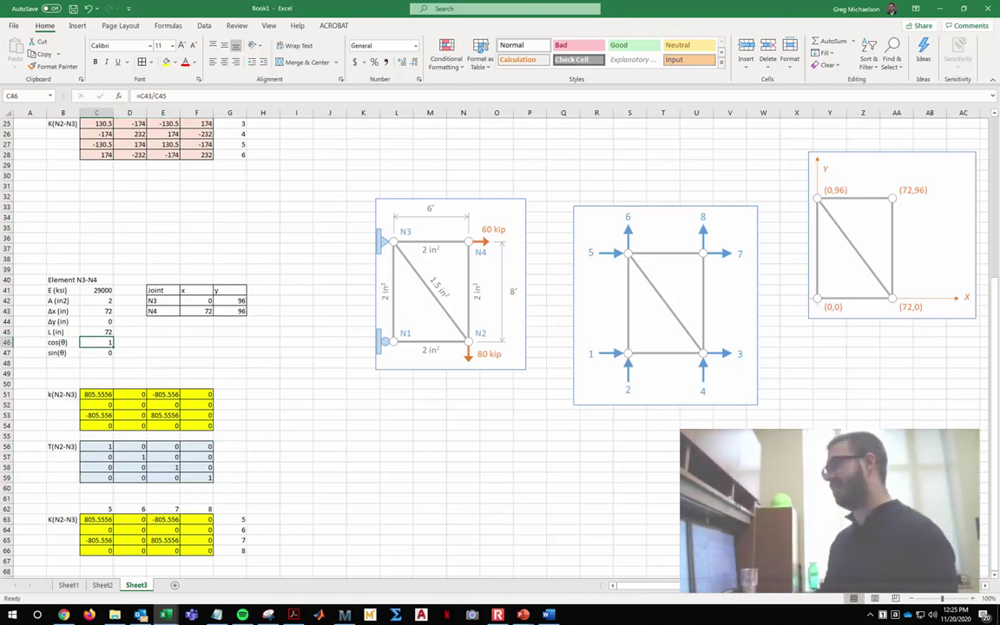
click(100, 353)
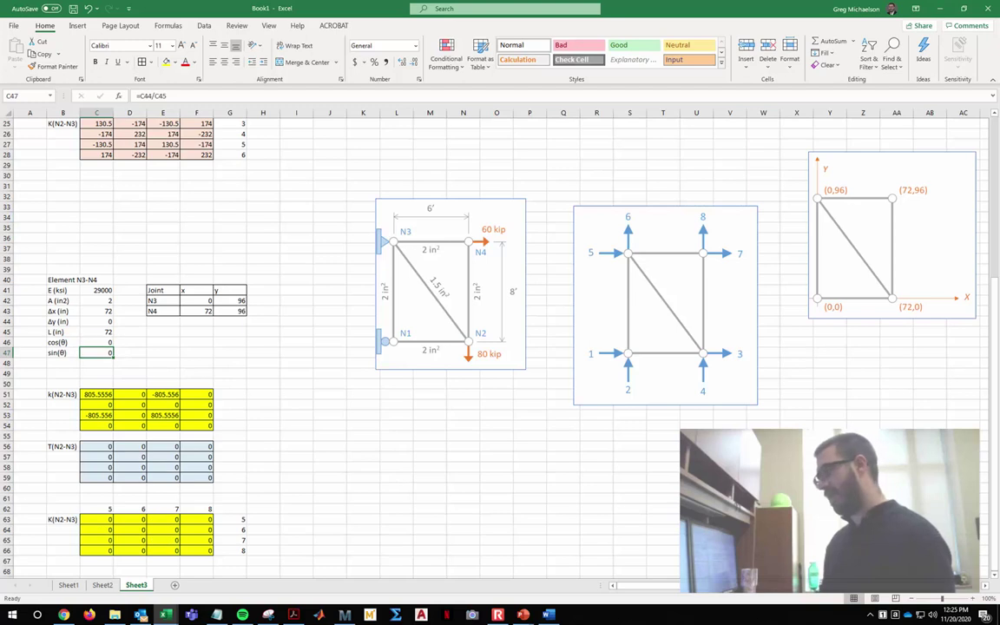
key(F2)
key(Return)
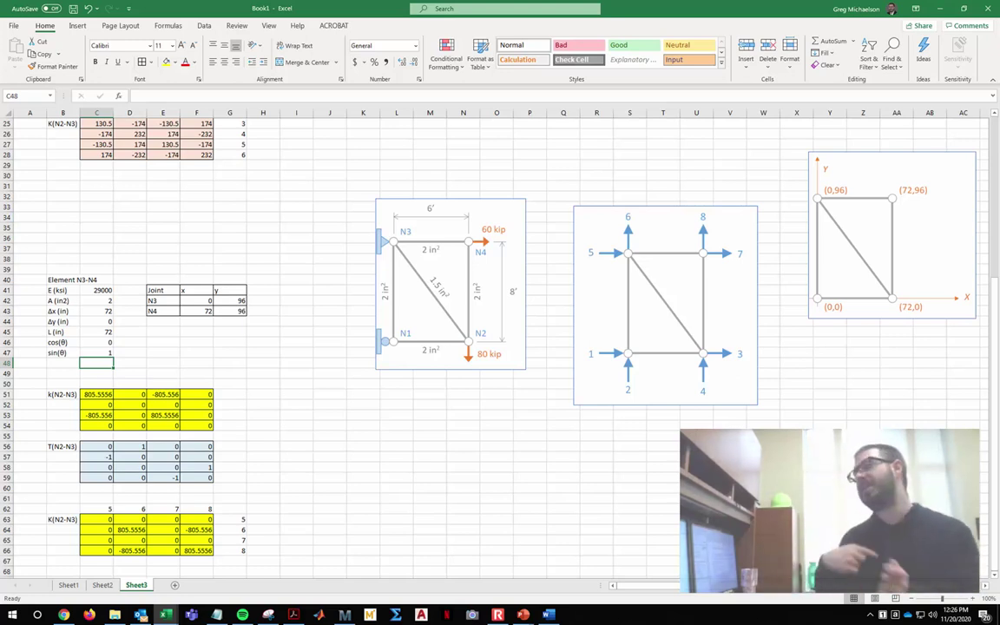
Undo the trial cos/sin edit so cos(θ)=1 and sin(θ)=0, restoring 805.5556 on DOFs 6 and 8
key(Up)
key(Up)
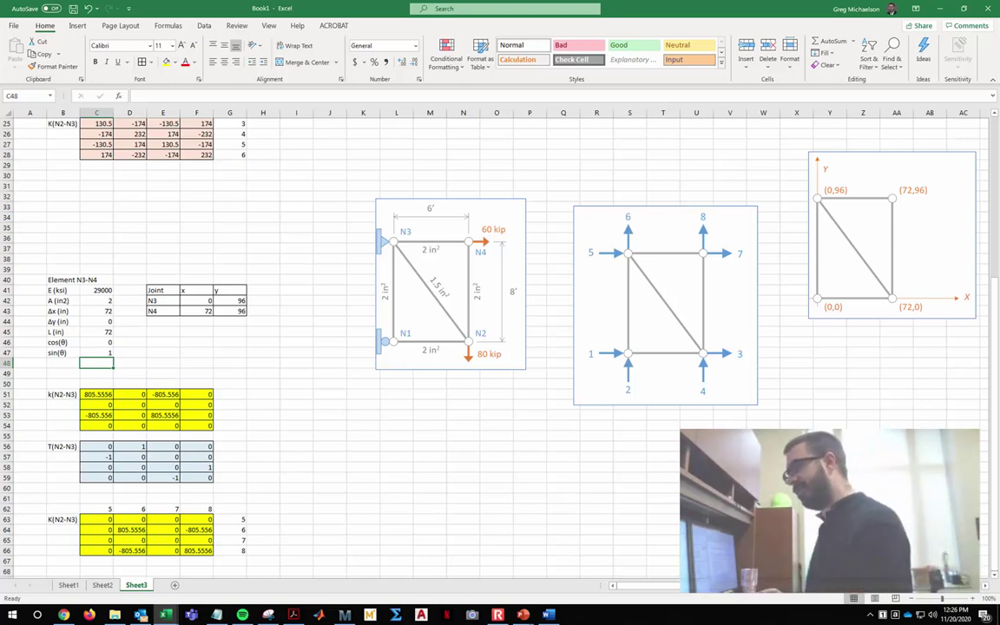